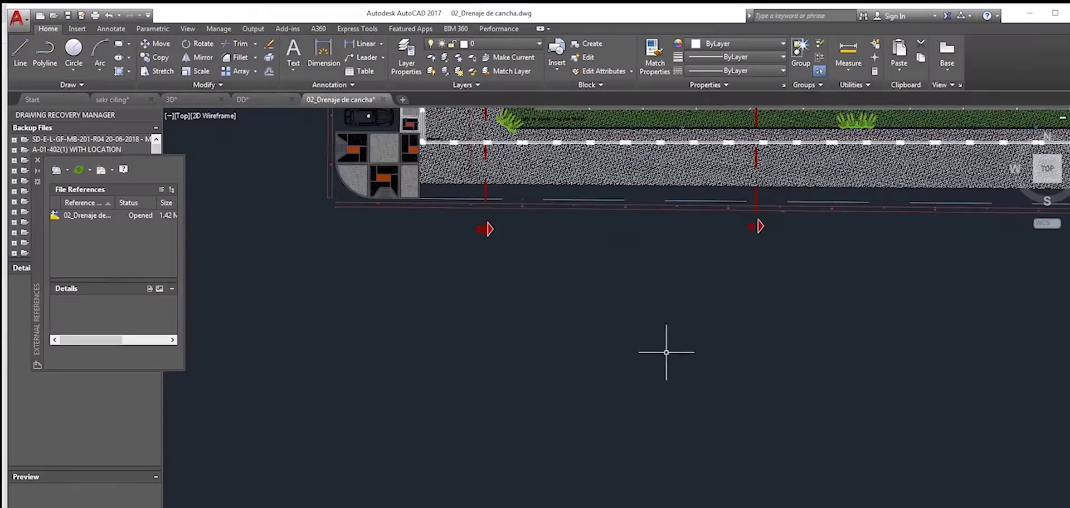
Examine the sports site plan, including the soccer pitch, the building block and the parking strip.
middle_click_drag(664, 354, 634, 395)
scroll(460, 373, "up", 8)
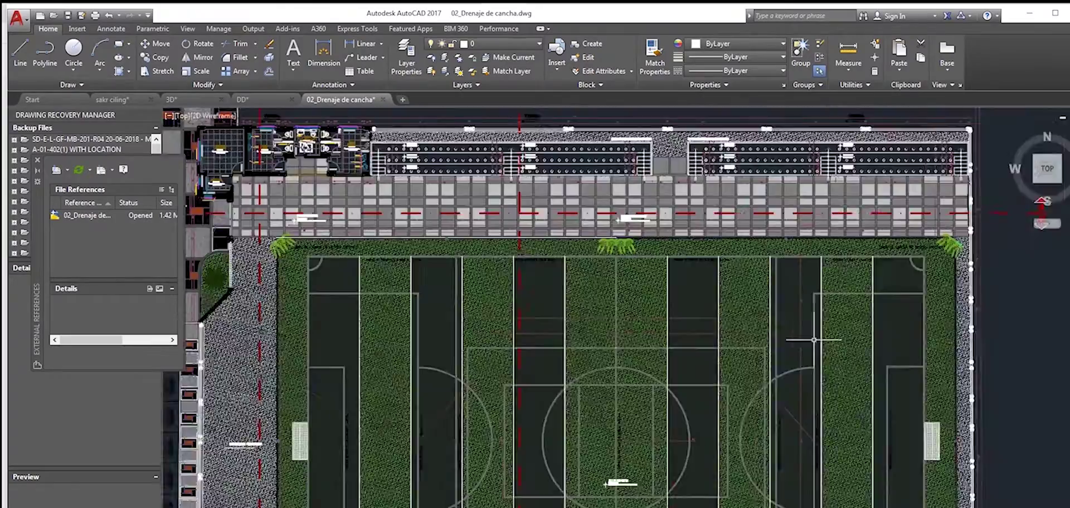
middle_click_drag(814, 340, 925, 339)
scroll(223, 125, "up", 2)
scroll(520, 175, "up", 2)
scroll(520, 175, "down", 4)
middle_click_drag(396, 504, 428, 297)
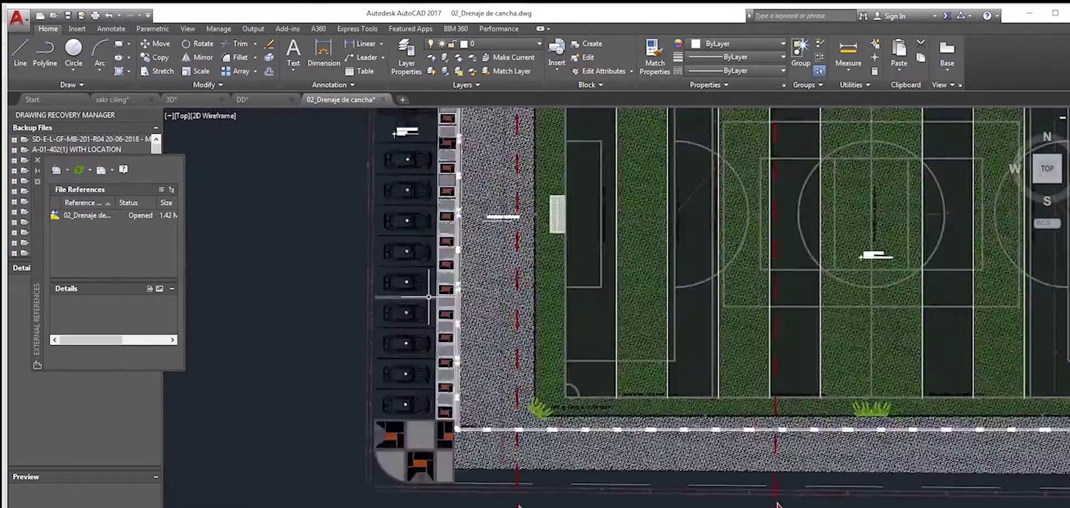
scroll(429, 297, "down", 5)
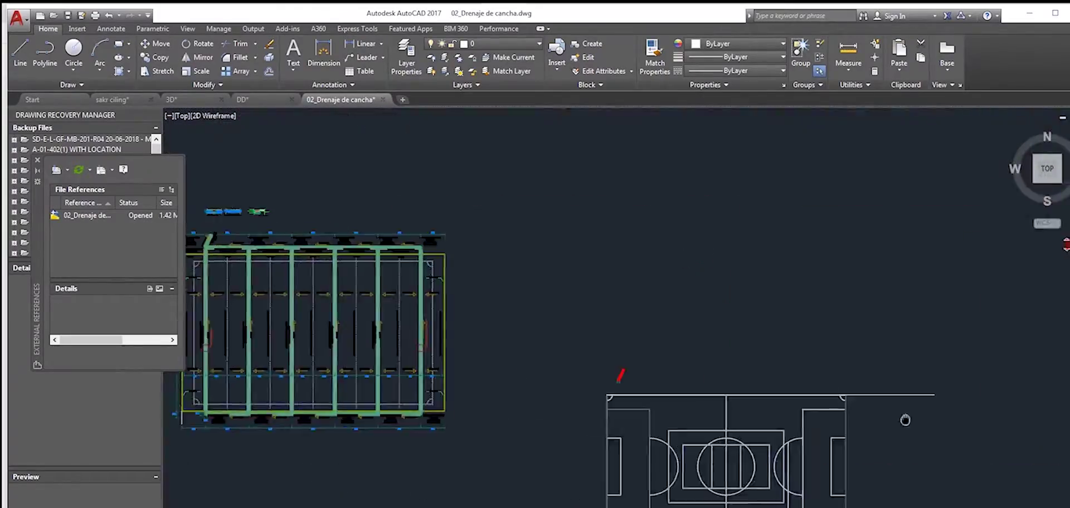
Select the complete hatched sports site plan and copy it to the clipboard.
middle_click_drag(905, 420, 257, 427)
left_click(845, 507)
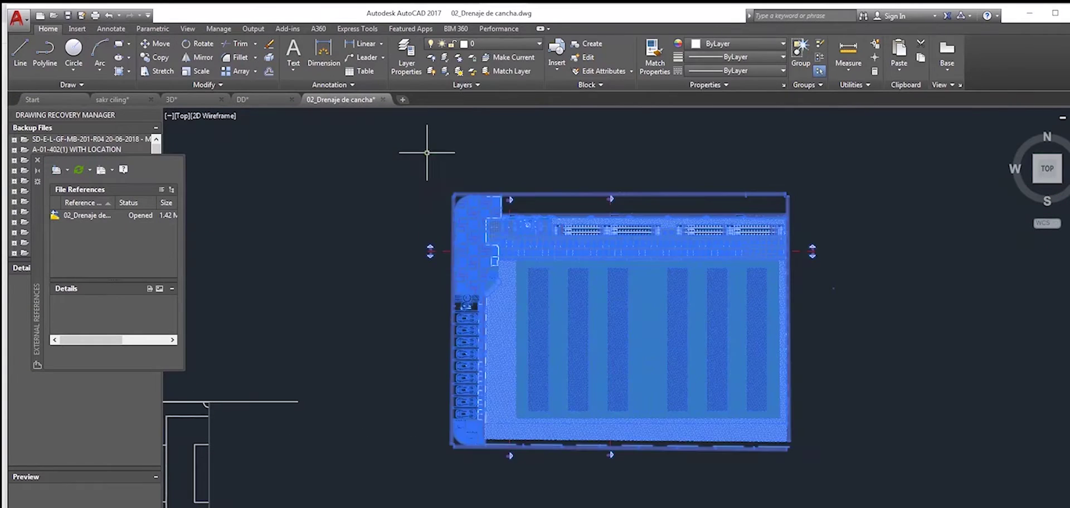
left_click(833, 288)
key("super")
key("super")
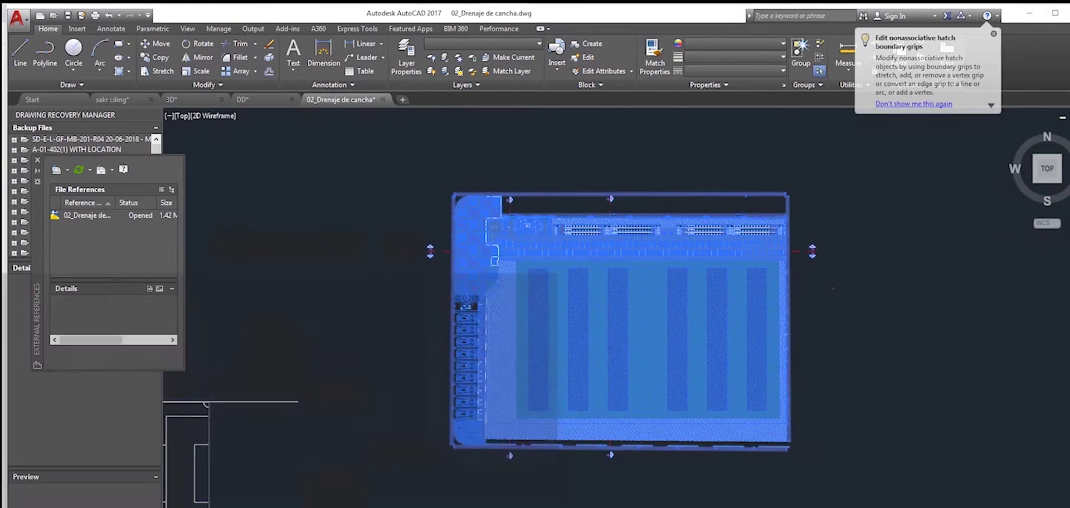
Create a new drawing from the acad template.
left_click(18, 25)
left_click(37, 84)
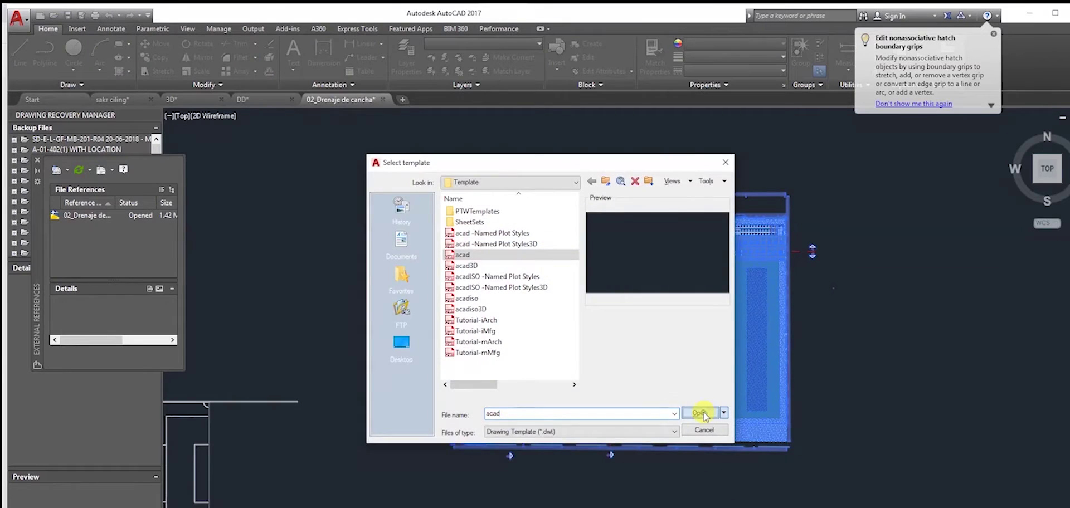
left_click(699, 415)
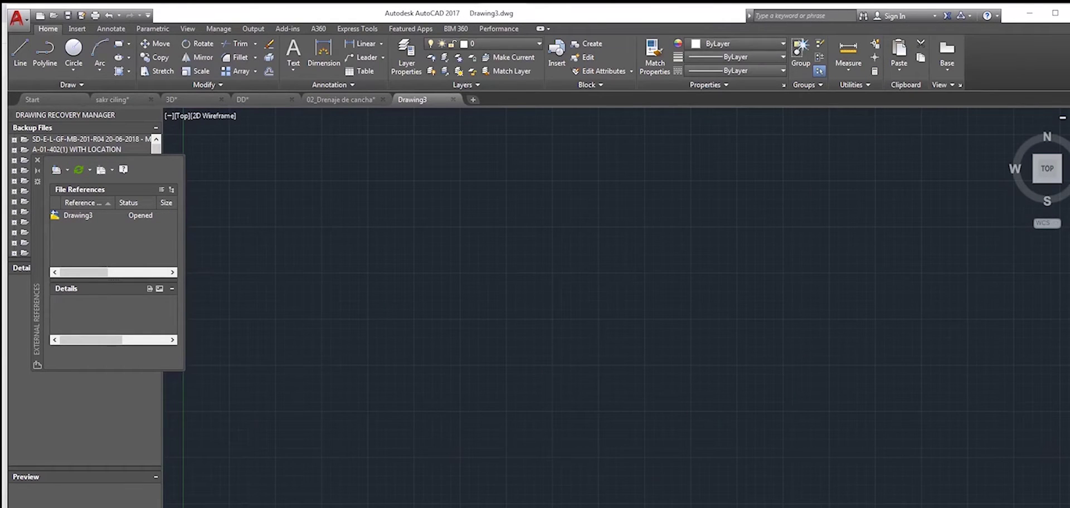
Paste the copied sports site plan into the empty drawing.
scroll(523, 460, "down", 5)
scroll(709, 418, "up", 1)
left_click(685, 461)
left_click(411, 309)
type("m")
key("Return")
key("Escape")
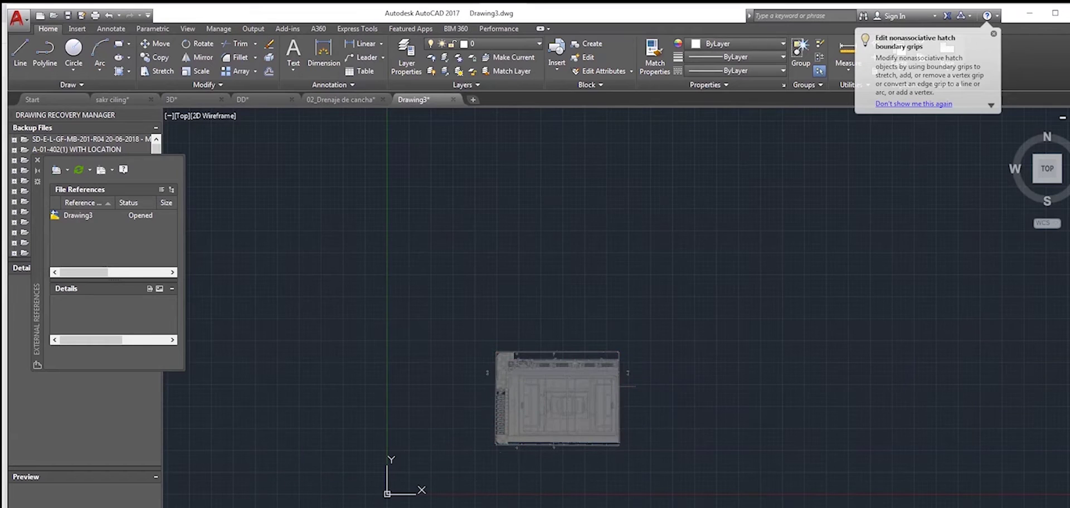
scroll(220, 257, "up", 3)
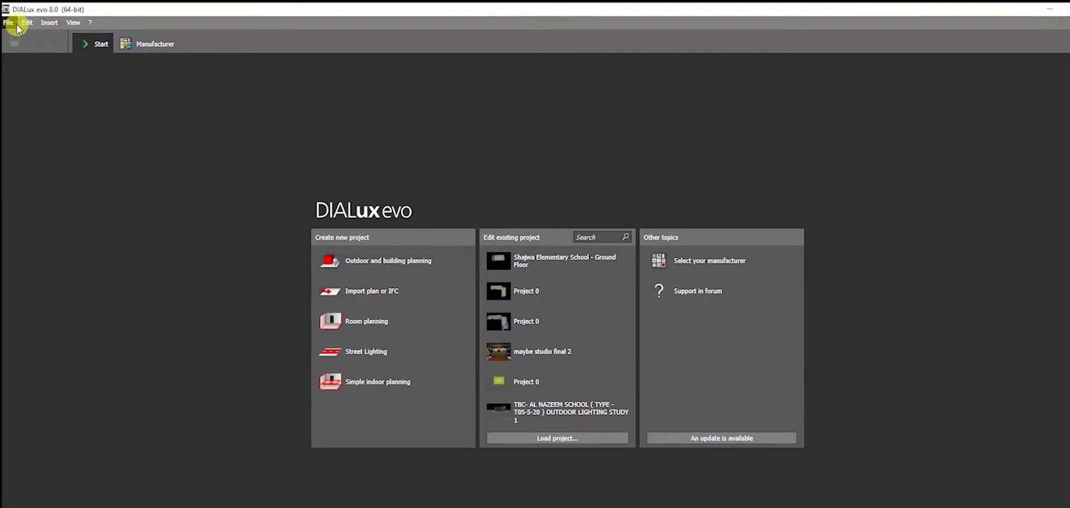
Switch to DIALux evo, start a new project and load the Soccer Stadium mini plan from the Mini - Stadium folder.
left_click(8, 23)
left_click(32, 38)
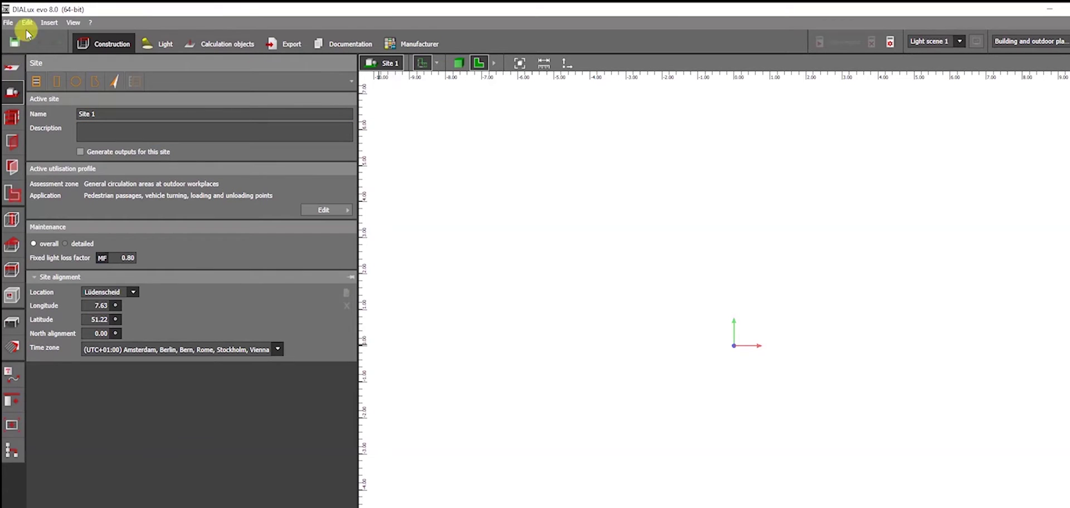
left_click(13, 67)
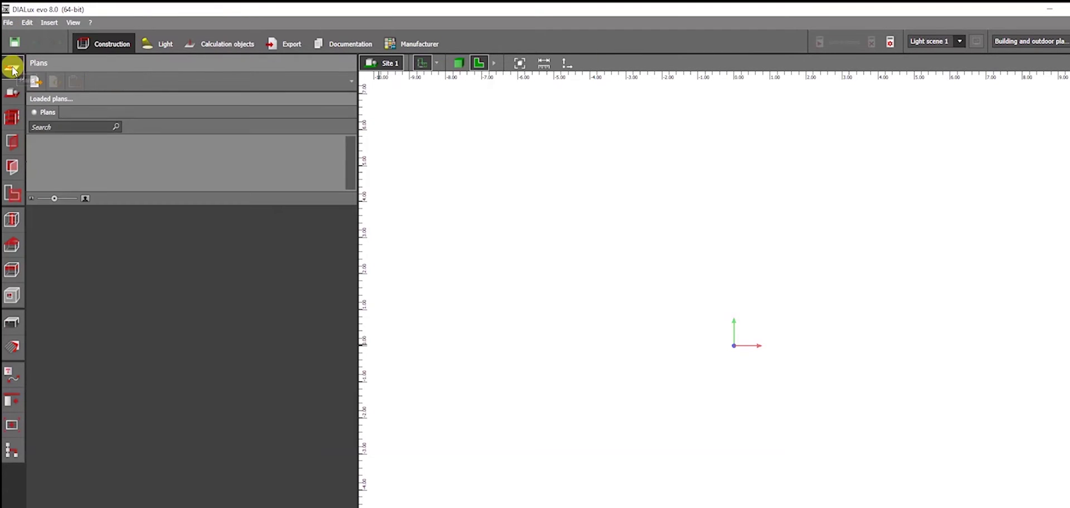
left_click(35, 82)
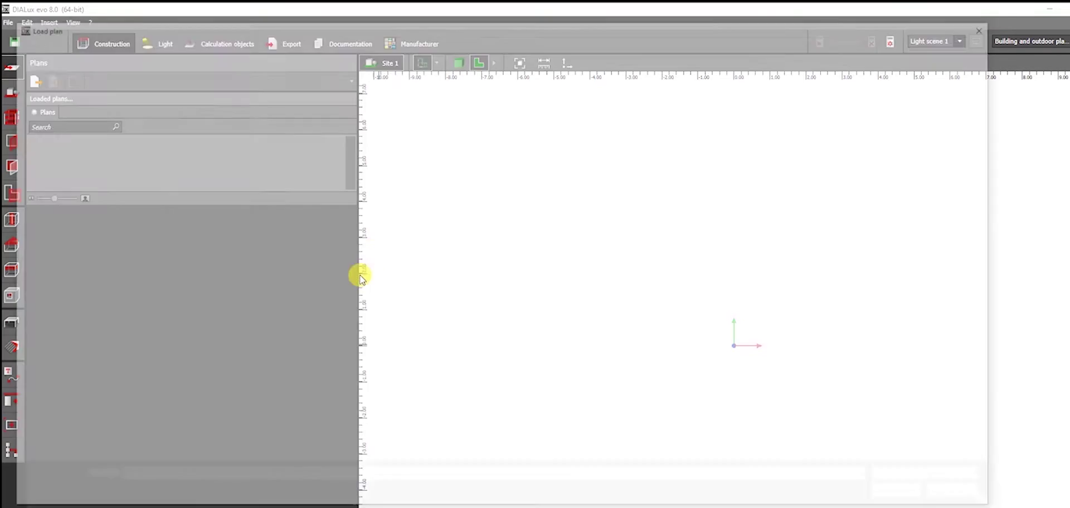
left_click(38, 294)
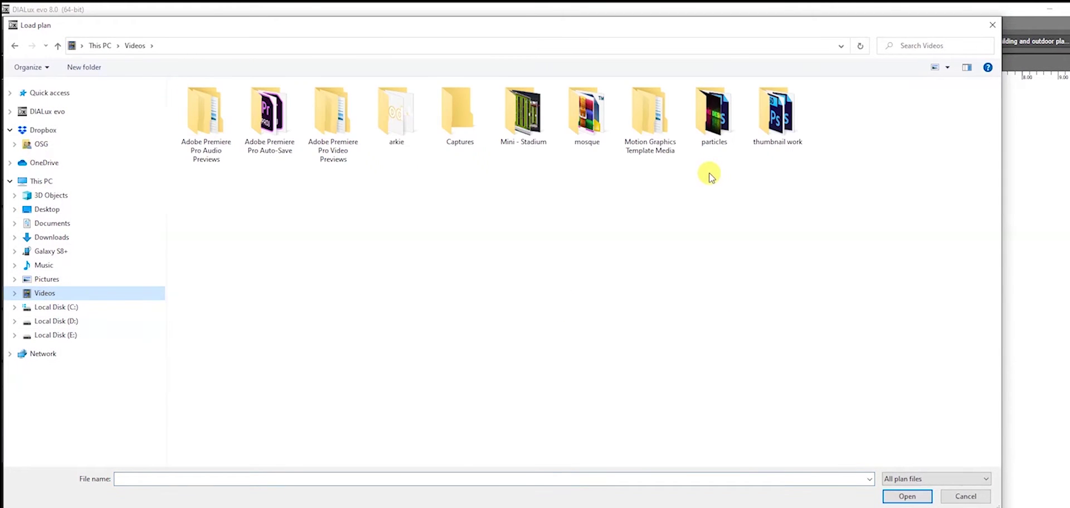
double_click(545, 132)
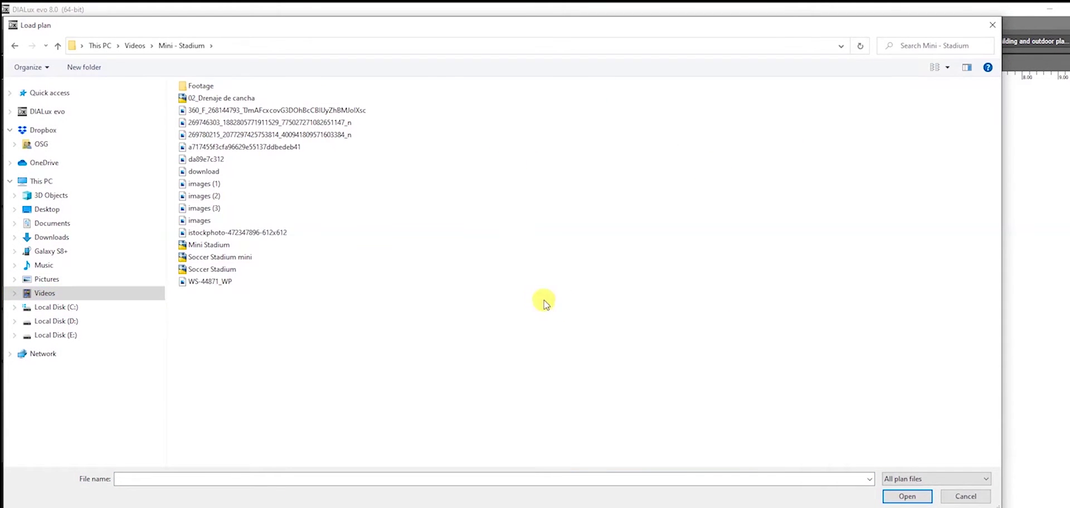
double_click(218, 260)
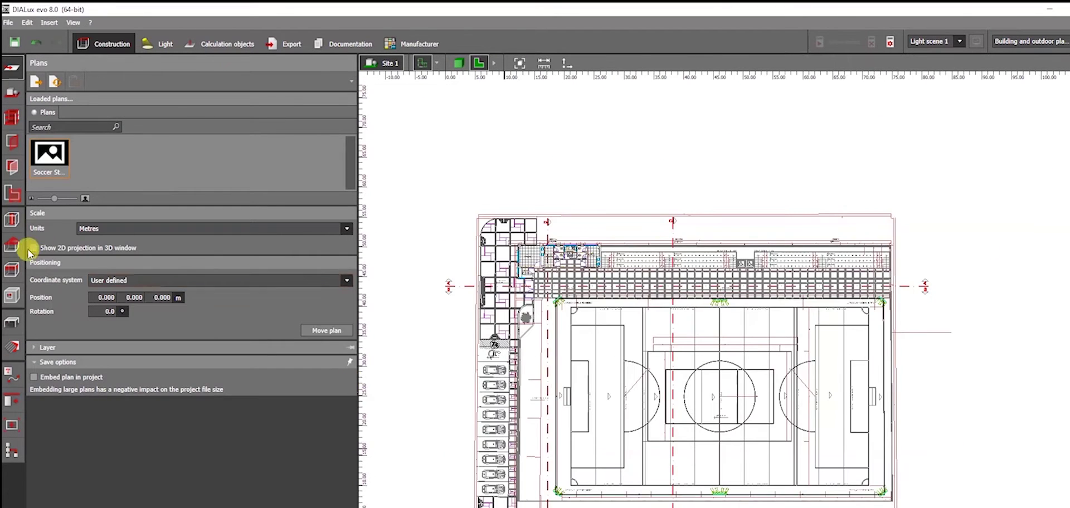
Enable the plan's 2D projection for the 3D window and check the plan in 3D.
left_click(465, 64)
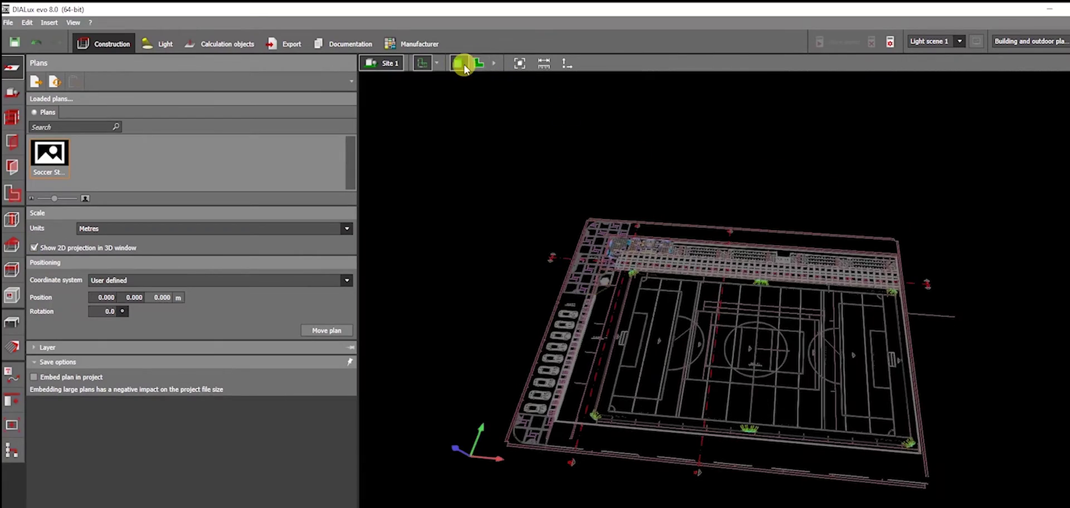
left_click(474, 63)
scroll(597, 394, "up", 5)
Draw a closed one-storey building contour around the restrooms, sports storage and guard booth, about 14 m long and 5.7 m deep.
left_click(12, 91)
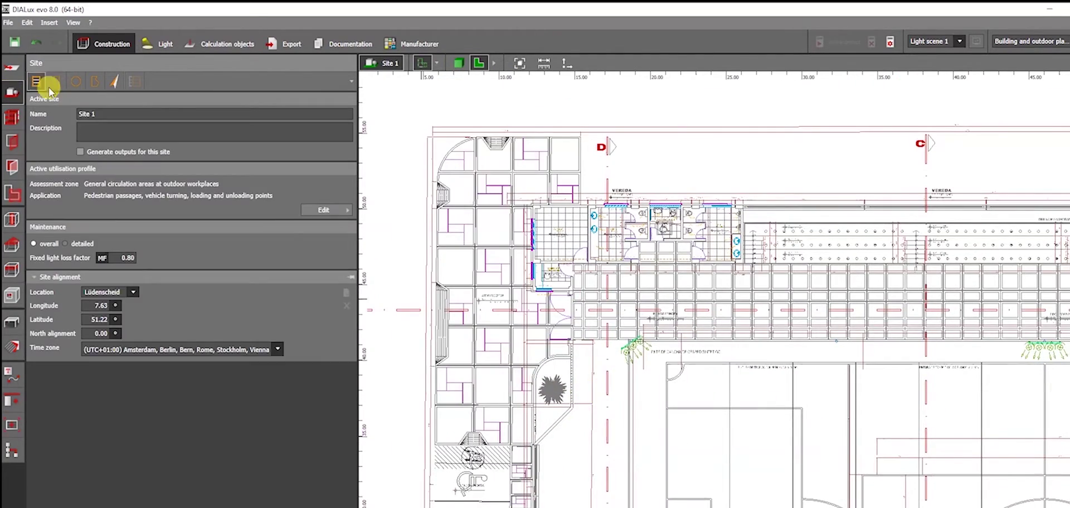
left_click(36, 81)
scroll(558, 229, "up", 3)
middle_click_drag(490, 218, 273, 240)
scroll(929, 192, "up", 1)
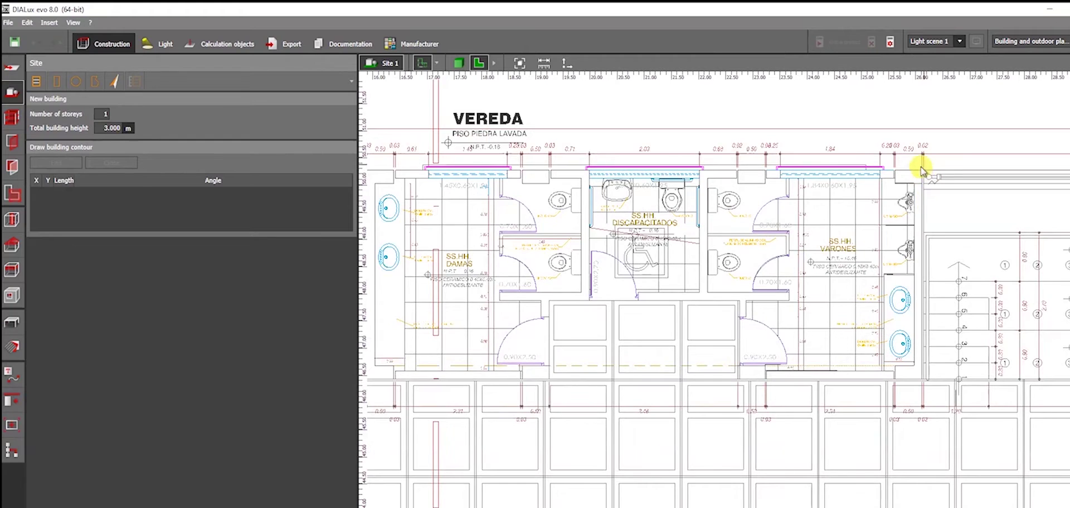
left_click(929, 383)
scroll(788, 306, "down", 3)
scroll(676, 353, "up", 5)
left_click(669, 351)
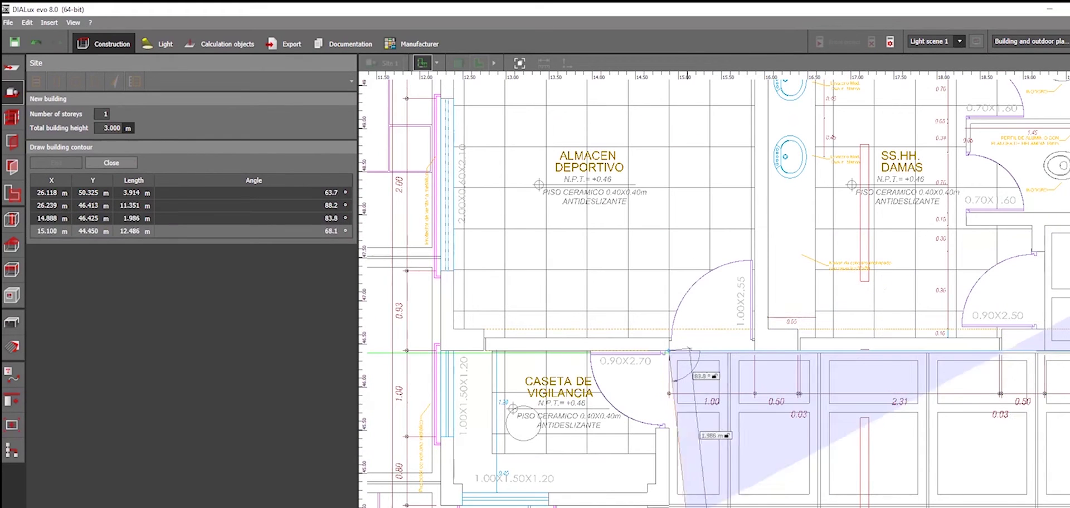
left_click(670, 501)
left_click(437, 431)
scroll(437, 390, "down", 3)
left_click(447, 313)
scroll(881, 325, "up", 1)
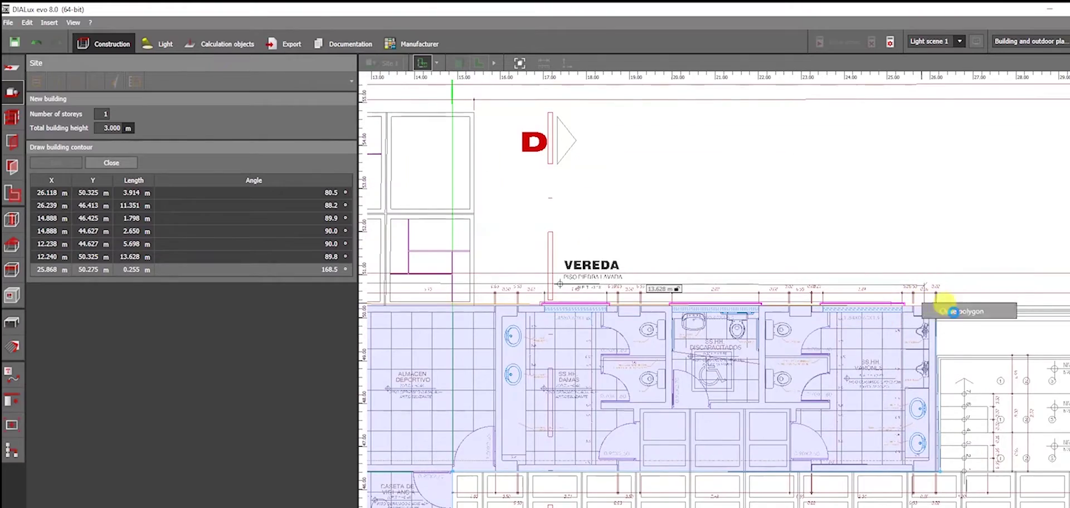
left_click(954, 312)
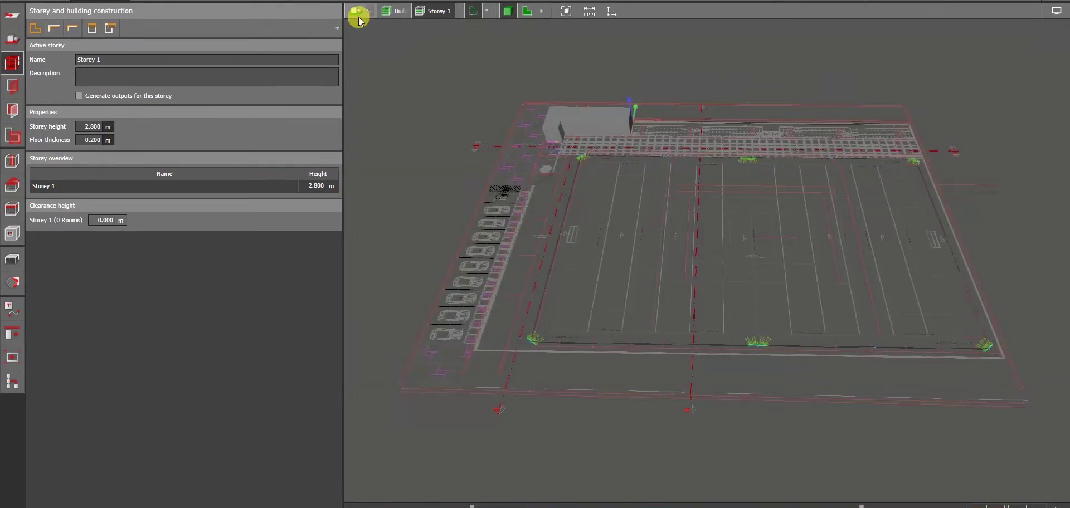
Draw a rectangular floor element covering the whole site plan, including the parking strip, and check it in 3D.
left_click(549, 62)
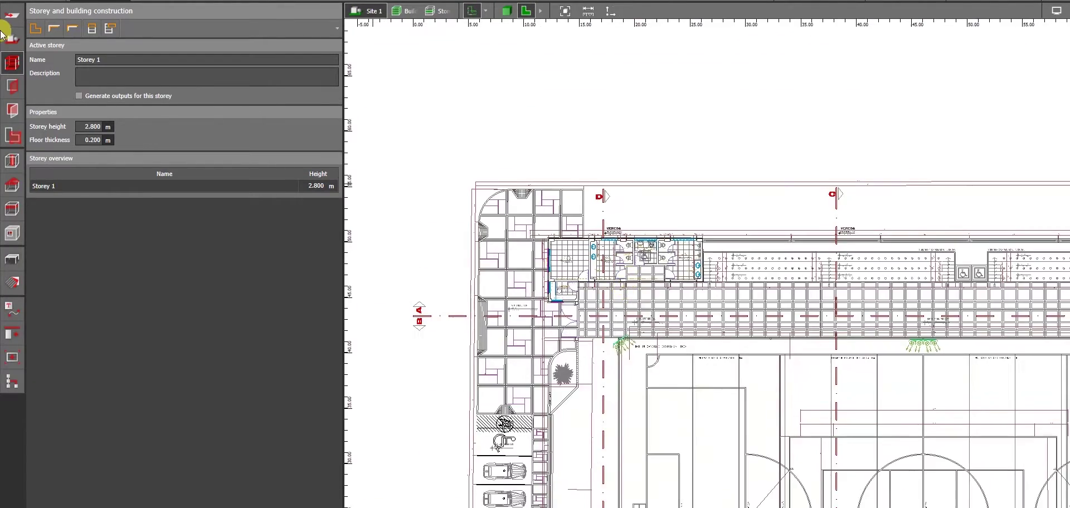
left_click(15, 35)
left_click(36, 28)
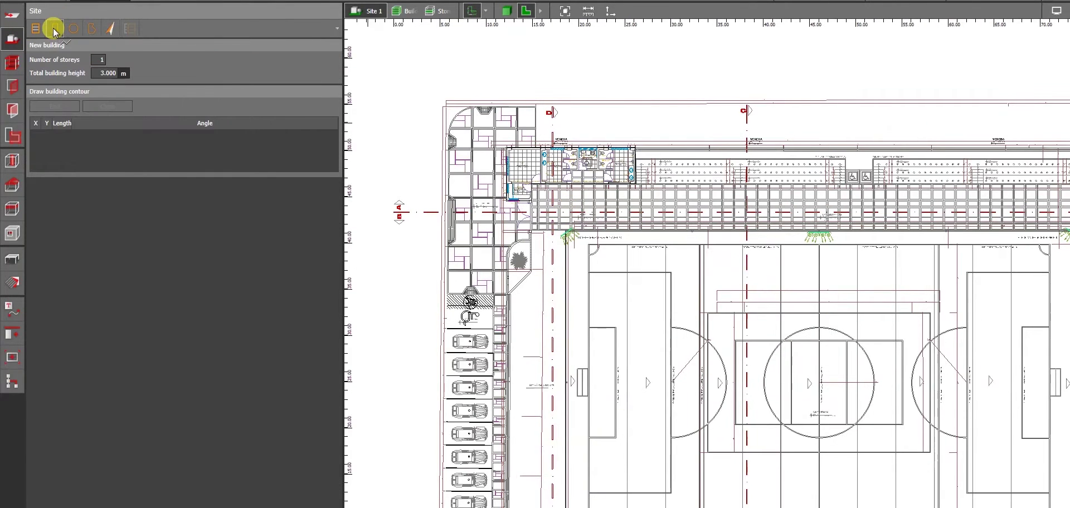
left_click(55, 28)
left_click(446, 102)
scroll(465, 390, "down", 2)
middle_click_drag(475, 501, 435, 313)
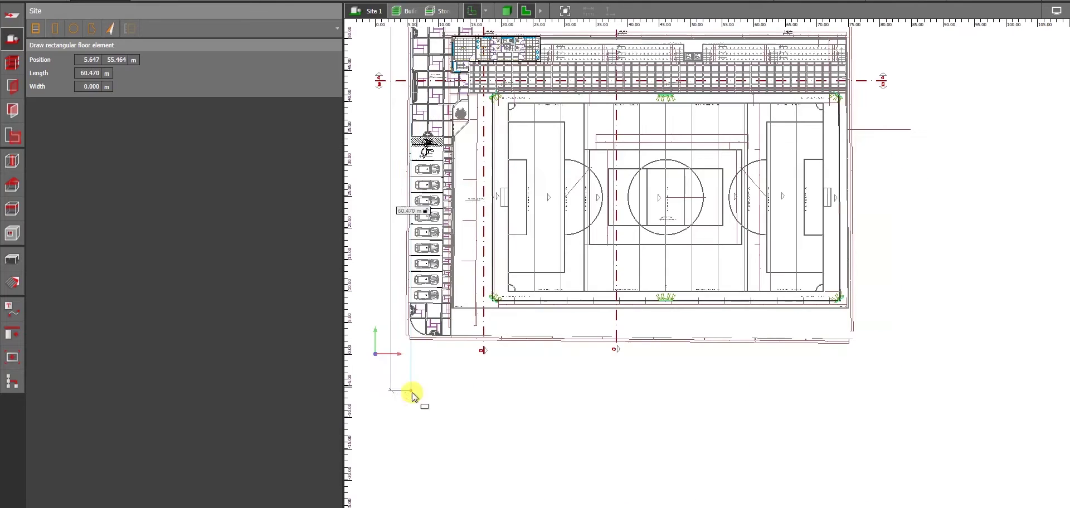
left_click(882, 355)
left_click(506, 11)
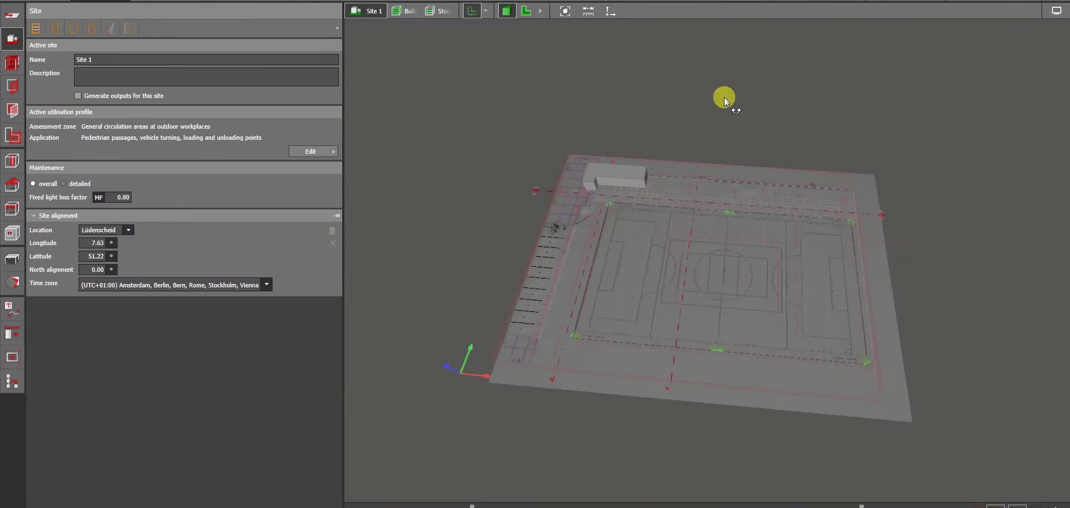
Draw a closed extrusion body along the soccer pitch's boundary lines, about 50 m by 29.9 m.
left_click(525, 11)
scroll(421, 251, "up", 3)
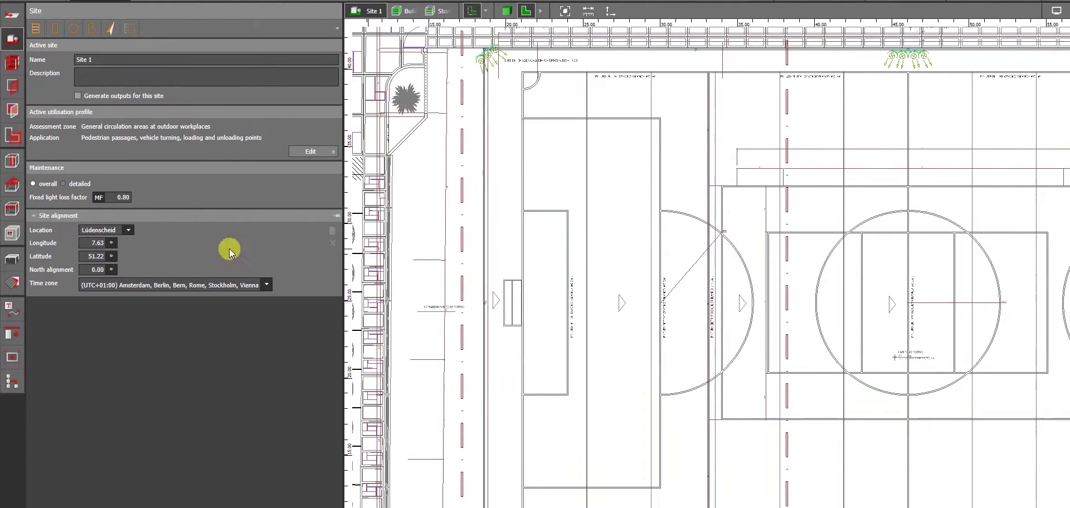
left_click(11, 258)
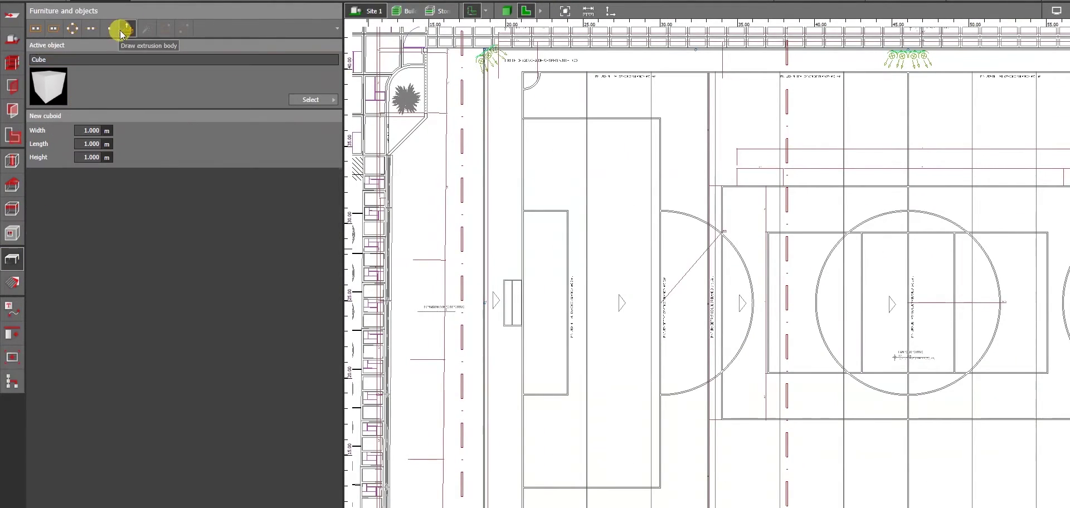
left_click(121, 34)
left_click(518, 72)
scroll(490, 251, "down", 1)
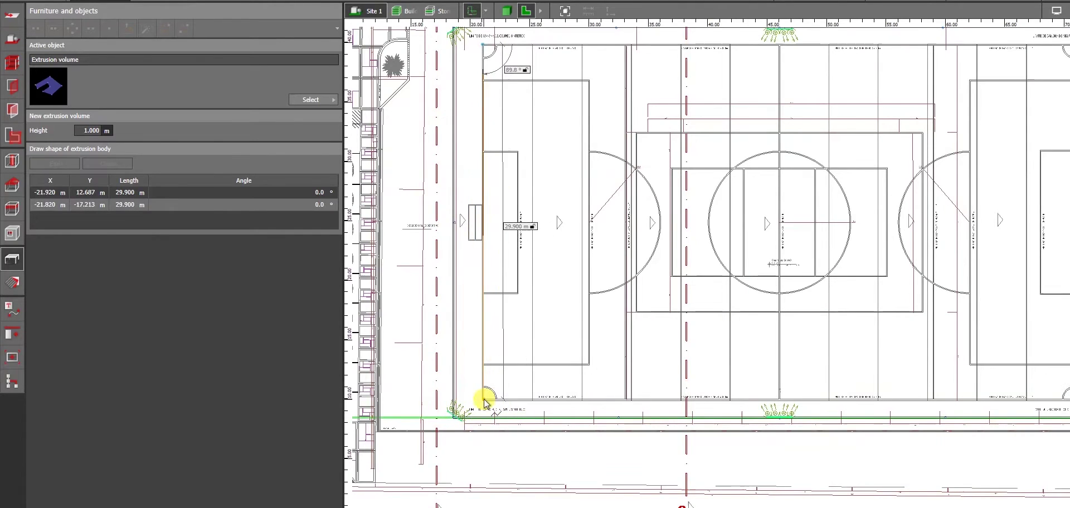
left_click(485, 401)
left_click(795, 399)
left_click(796, 43)
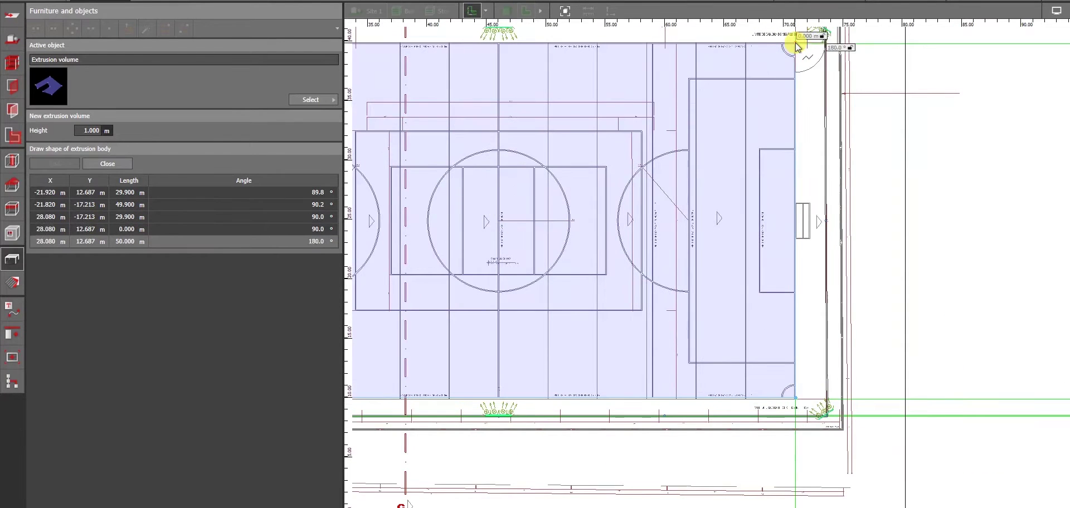
right_click(796, 45)
left_click(818, 53)
Set the height of the pitch's extrusion body to 0.2 m.
left_click(506, 11)
left_click_drag(563, 95, 558, 284)
left_click(557, 267)
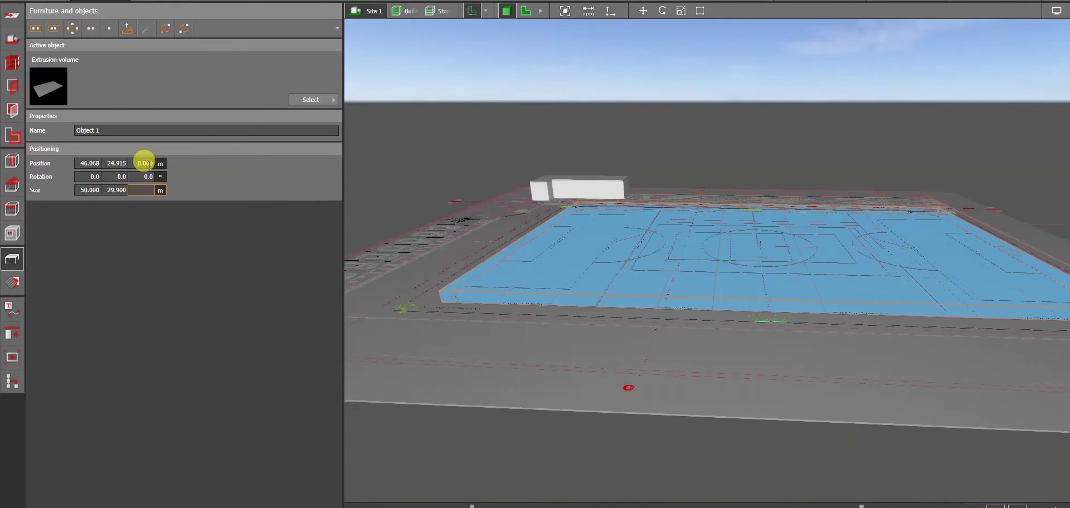
type("0.1")
key("Return")
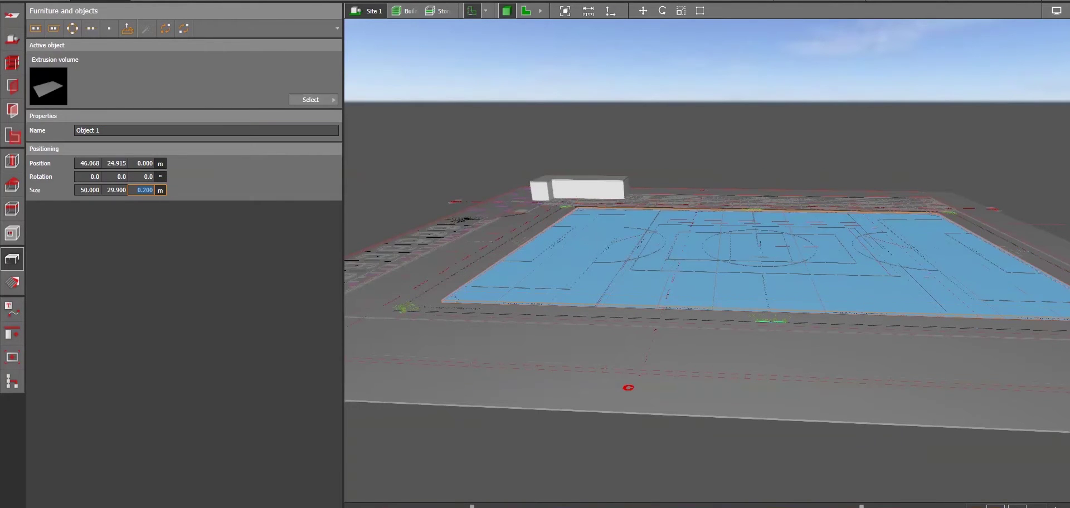
left_click(730, 161)
middle_click_drag(730, 160, 630, 243, "shift")
left_click(630, 242)
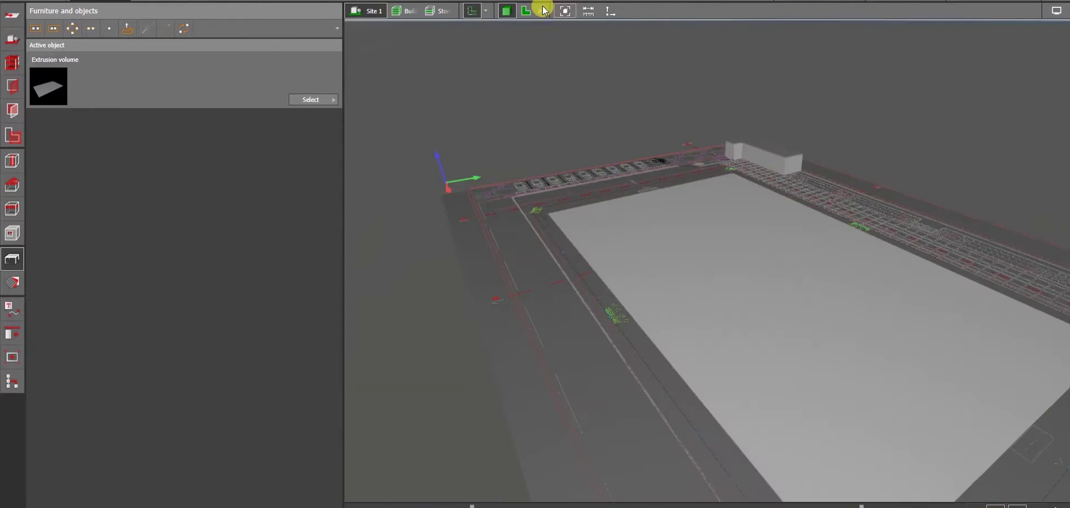
Search the DIALux evo material catalog for "gras" and make the outdoor floor texture Grass the active material.
left_click(526, 11)
scroll(778, 310, "up", 3)
left_click(508, 8)
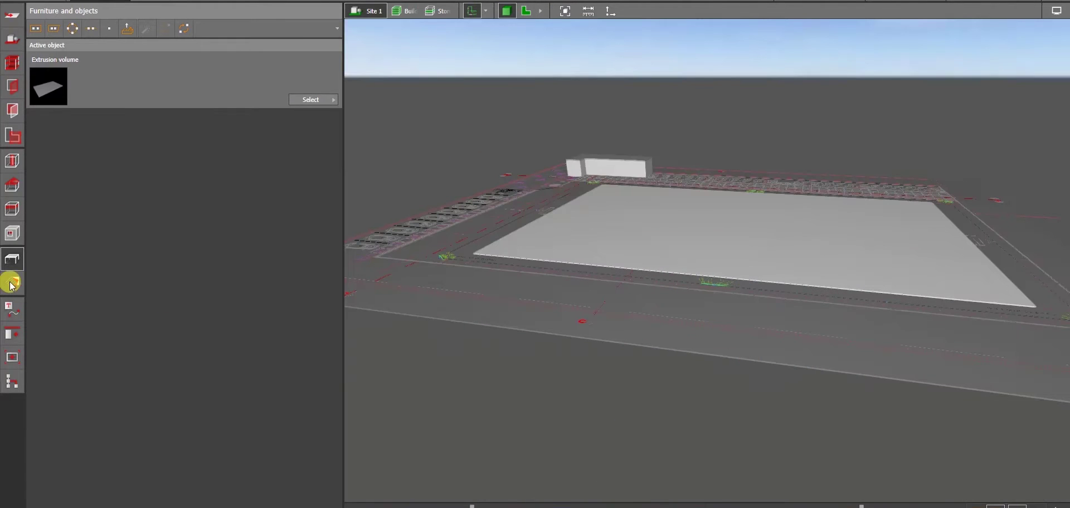
left_click(12, 282)
left_click(310, 138)
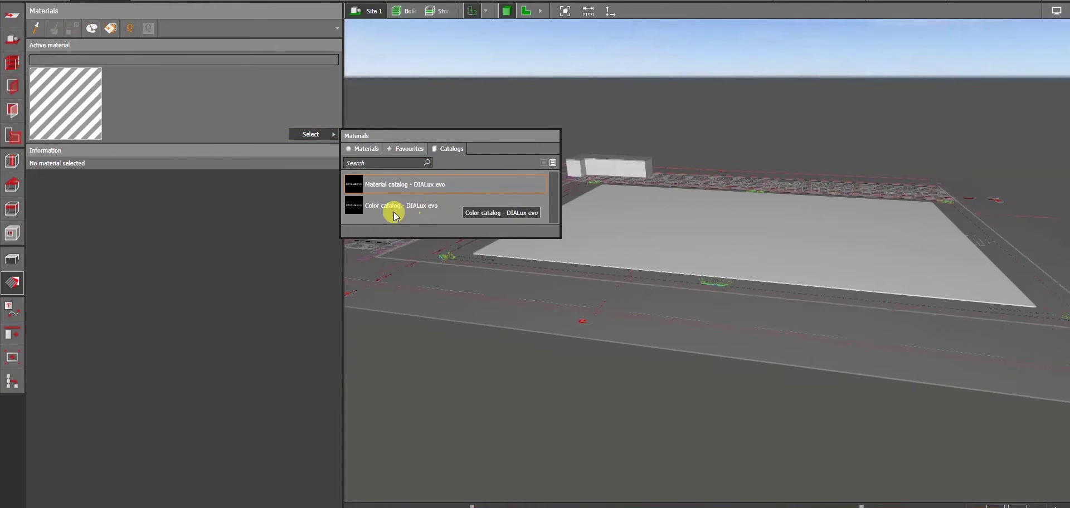
left_click(440, 188)
left_click(107, 105)
left_click(115, 110)
type("gras")
left_click(564, 405)
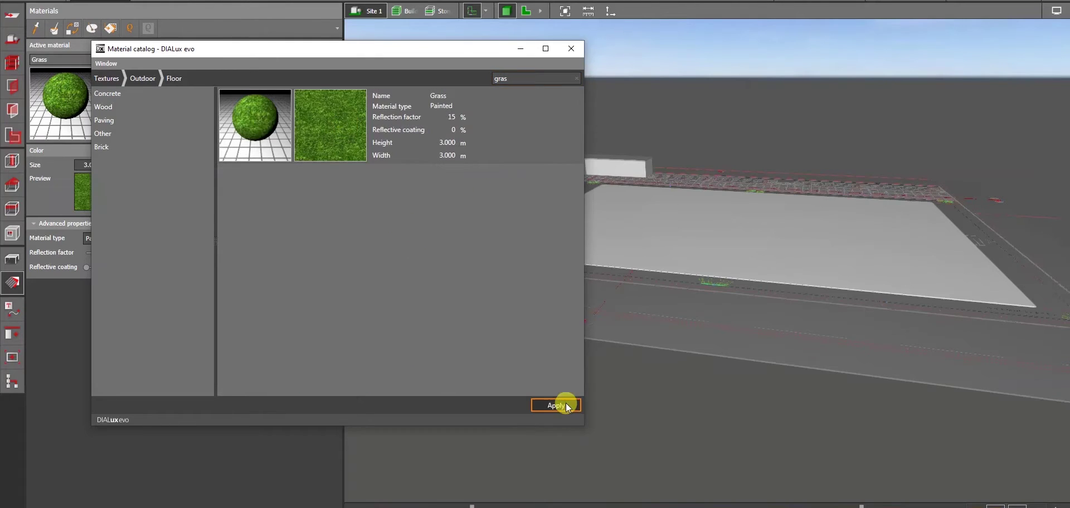
Apply the Grass material to the soccer pitch's surface and check it in the 3D and plan views.
left_click(572, 55)
left_click(807, 250)
left_click(568, 267)
left_click(57, 286)
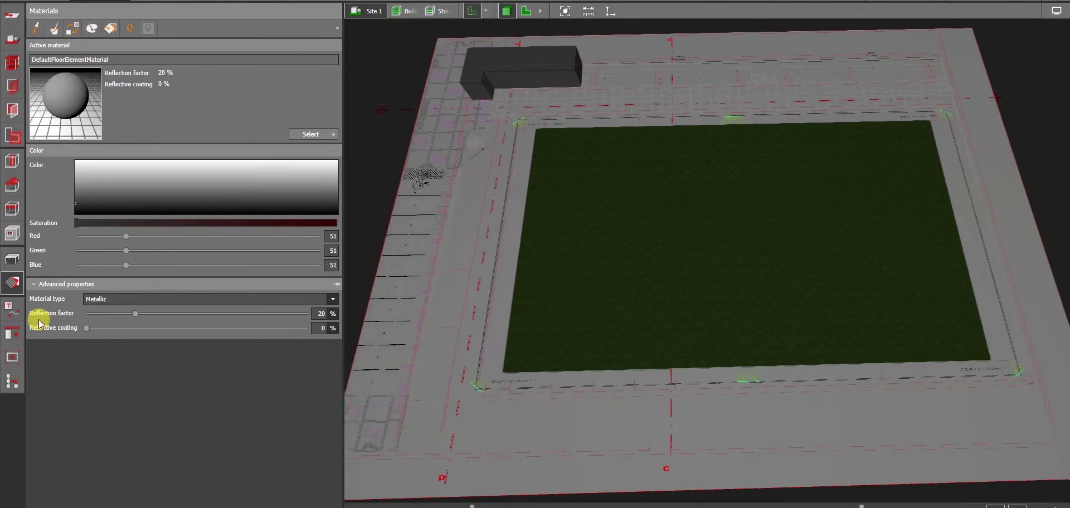
left_click(525, 11)
left_click(507, 10)
left_click(635, 212)
left_click_drag(534, 372, 990, 360)
left_click_drag(506, 343, 543, 134)
key("Escape")
right_click_drag(657, 365, 691, 253)
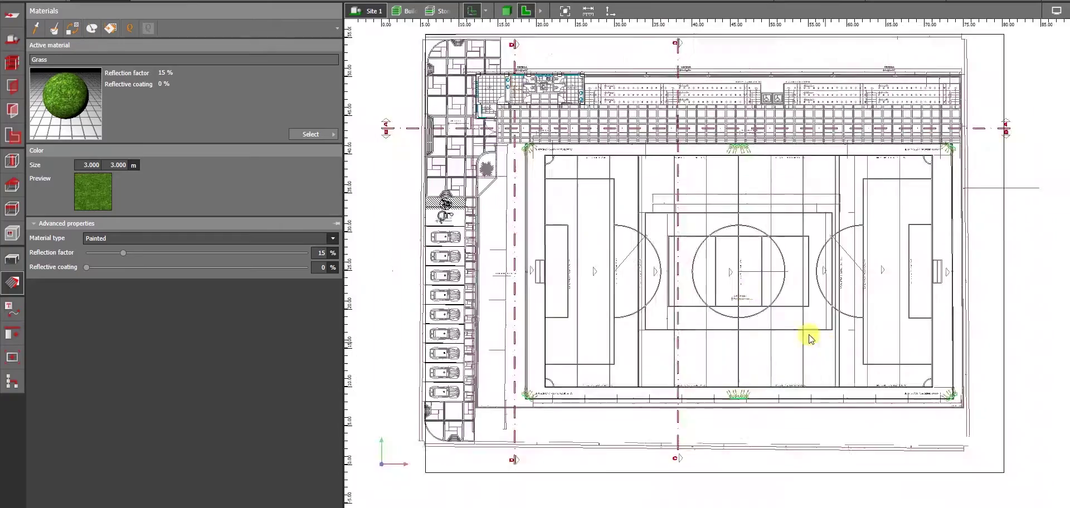
Start a new extrusion volume at the right penalty area and outline the outer edge of its boundary line.
scroll(529, 240, "up", 2)
scroll(764, 241, "down", 2)
scroll(817, 222, "up", 5)
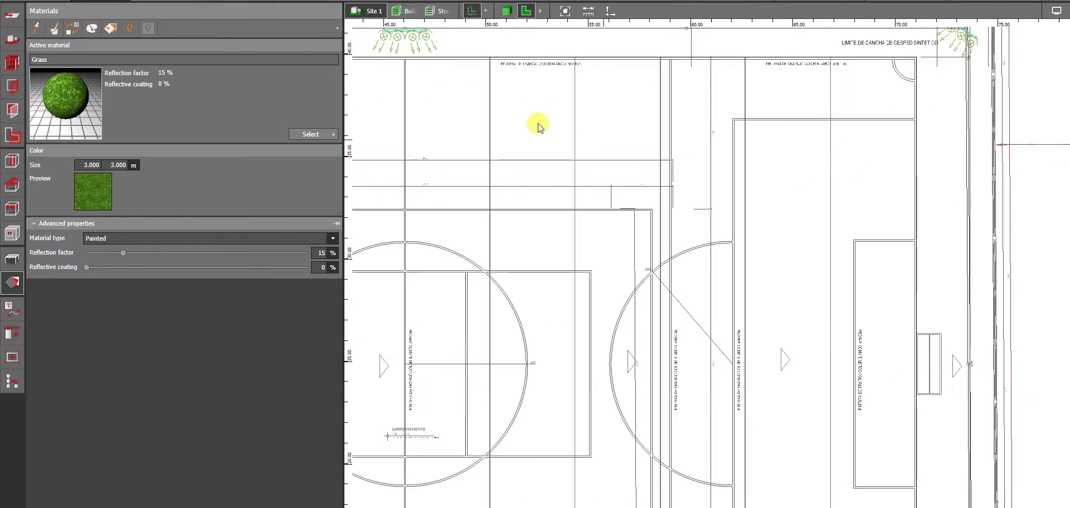
left_click(12, 259)
scroll(933, 121, "up", 3)
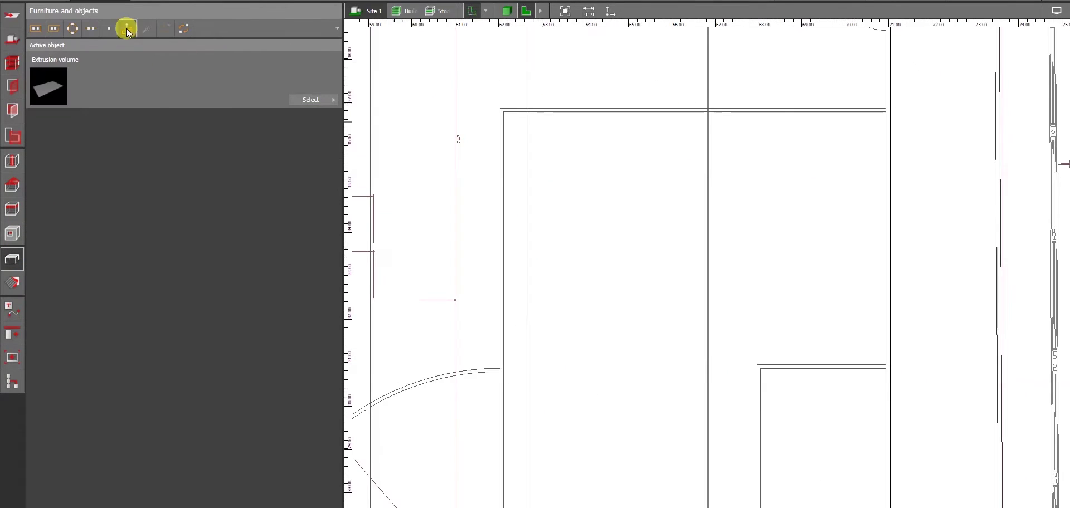
left_click(95, 80)
left_click(886, 108)
left_click(478, 115)
scroll(549, 208, "down", 3)
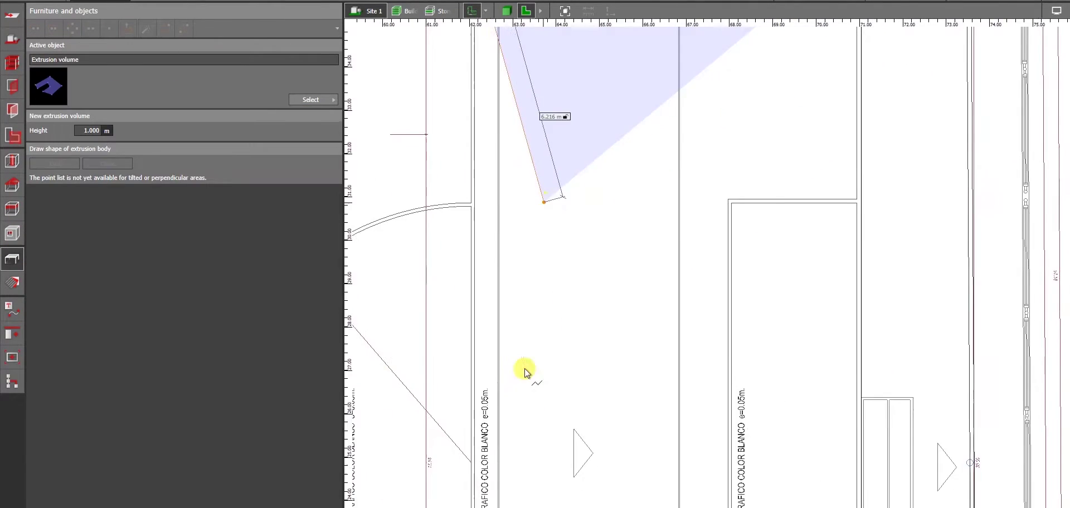
left_click(484, 483)
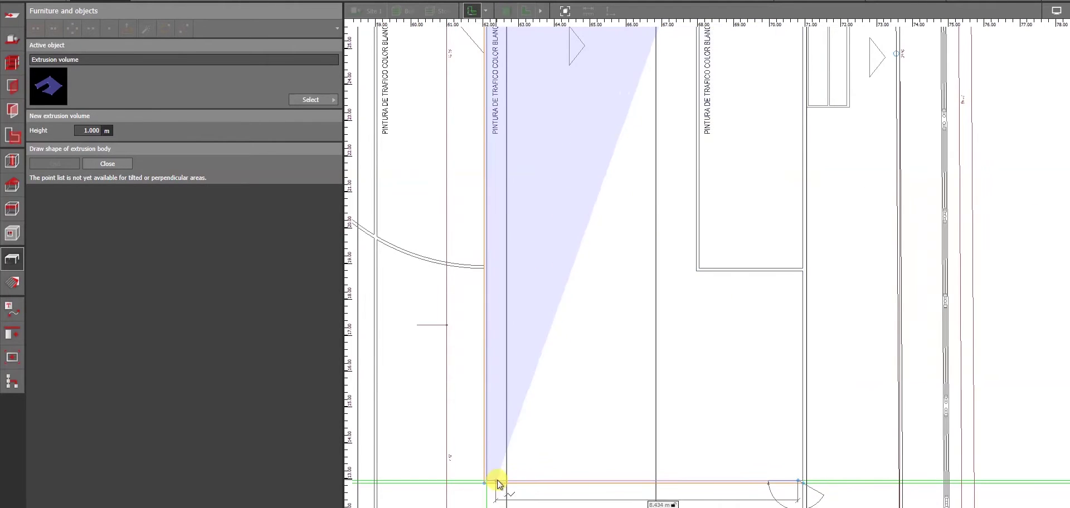
Trace back along the inner edge of the right penalty area's line and close the extrusion body, about 8.9 m by 24 m.
left_click(803, 481)
left_click(487, 480)
scroll(489, 480, "down", 5)
scroll(530, 251, "up", 4)
left_click(523, 176)
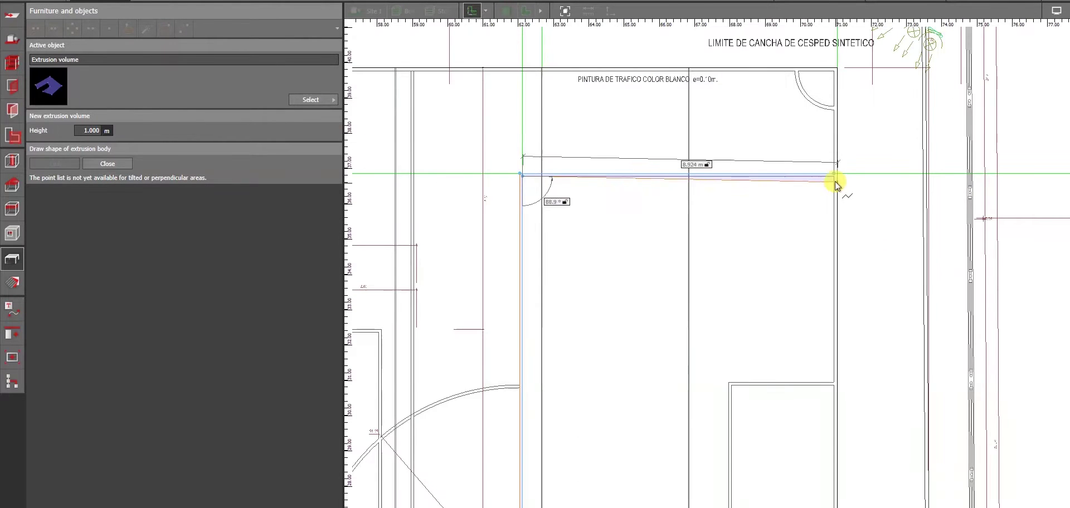
left_click(844, 187)
left_click(508, 11)
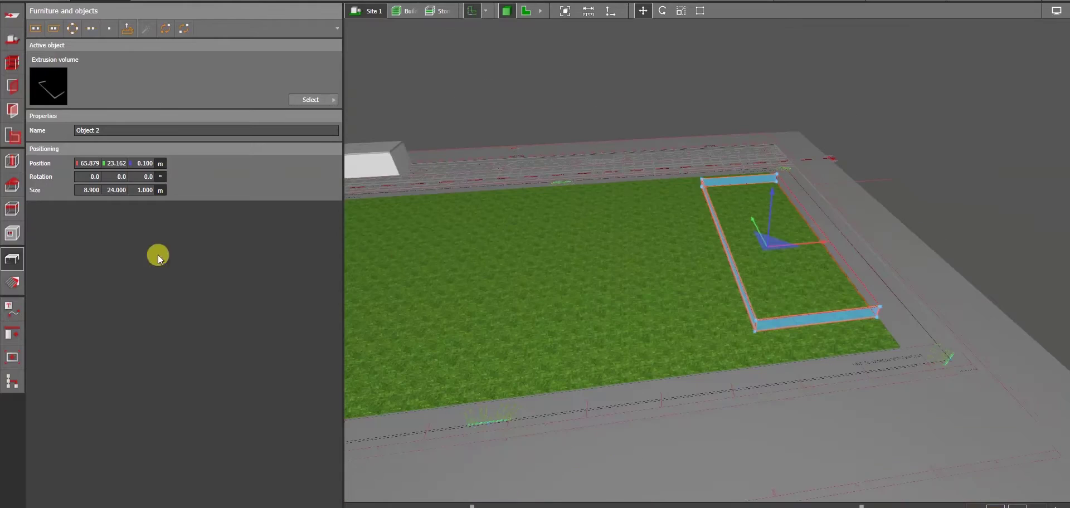
Set the height of the penalty area line body to 0.05 m and inspect it in 3D.
type("0.5")
key("Return")
key("Escape")
right_click_drag(780, 301, 734, 255)
scroll(735, 255, "up", 3)
left_click(735, 256)
key("Escape")
right_click_drag(815, 128, 784, 176)
left_click(784, 177)
Copy the penalty area line body in the plan and move the pasted copy toward the left end of the pitch.
left_click(524, 10)
key("Escape")
scroll(771, 302, "down", 1)
middle_click_drag(771, 302, 894, 209)
left_click(854, 174)
key("ctrl+c")
key("ctrl+v")
left_click_drag(924, 291, 632, 292)
Rotate the copied penalty area line by -180° and move it onto the left penalty area's outline.
left_click(507, 11)
scroll(633, 78, "down", 2)
left_click(526, 10)
left_click(662, 11)
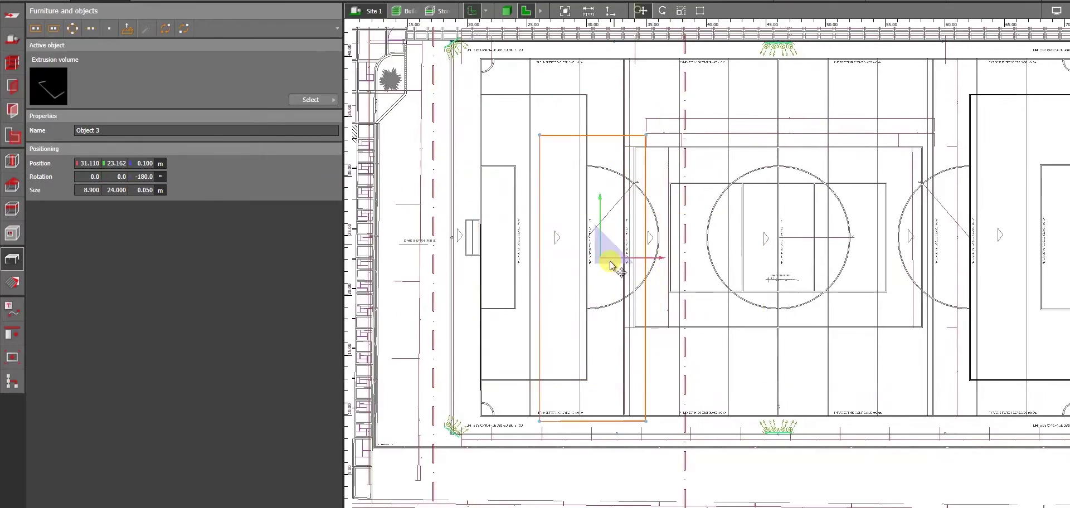
left_click_drag(610, 261, 550, 222)
left_click(506, 11)
key("Escape")
Start a new extrusion volume at the upper end of the left penalty arc and trace the beginning of its outer edge.
right_click_drag(703, 281, 770, 301)
scroll(770, 213, "down", 4)
left_click(526, 10)
scroll(535, 247, "up", 7)
middle_click_drag(534, 247, 572, 302)
scroll(774, 296, "down", 1)
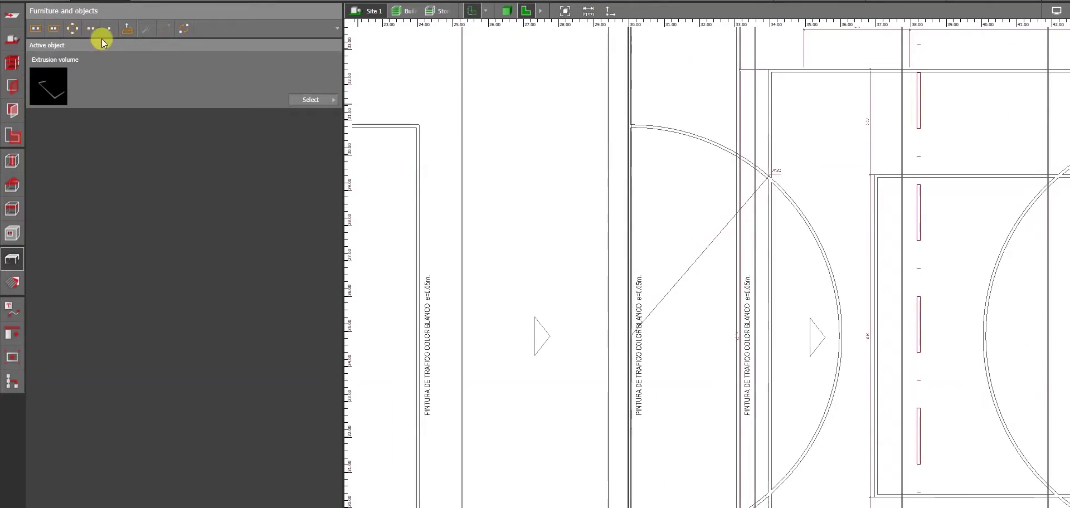
left_click(101, 42)
scroll(644, 127, "up", 4)
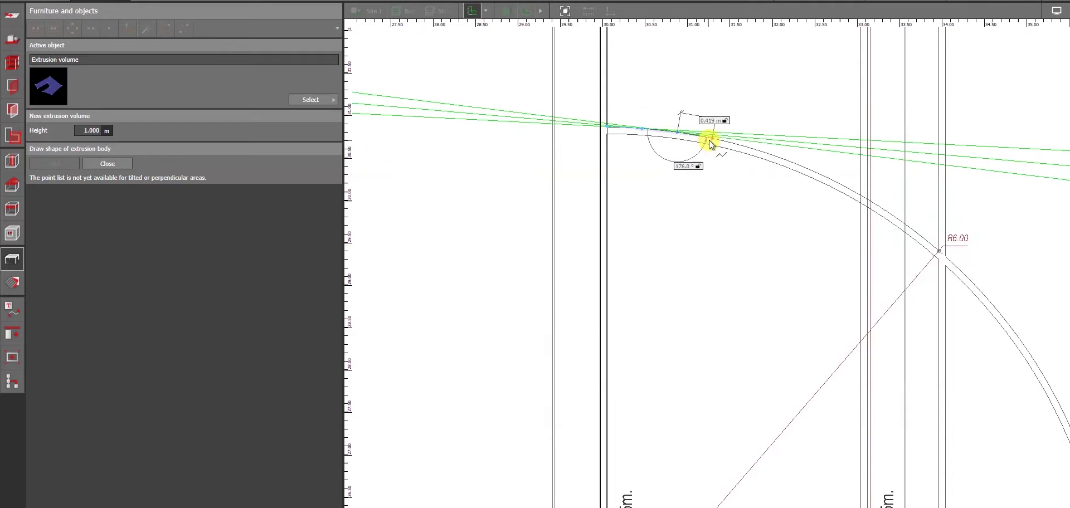
left_click(806, 168)
middle_click_drag(857, 202, 691, 116)
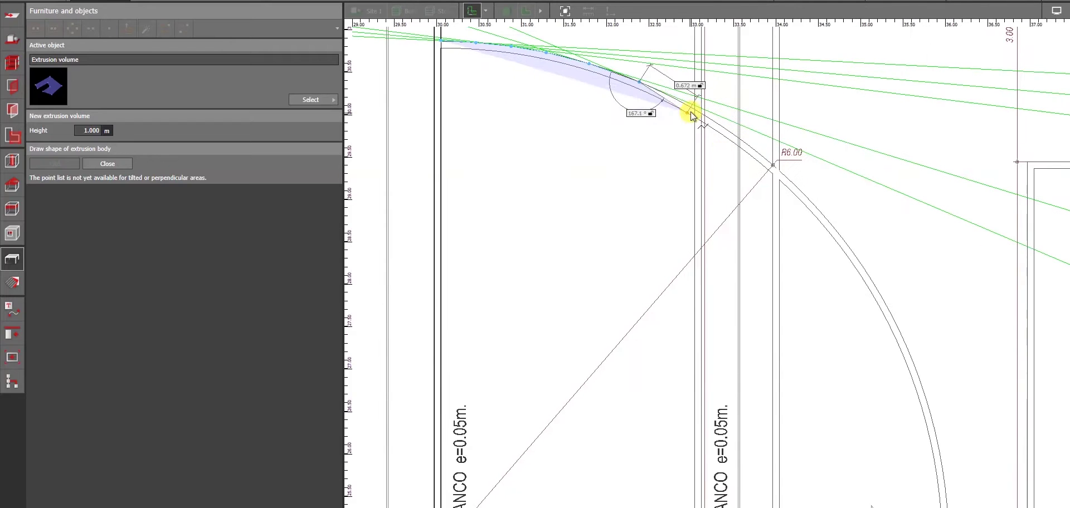
Continue the extrusion outline along the left penalty arc's outer edge to just past its outermost point.
left_click(785, 178)
scroll(785, 178, "down", 1)
middle_click_drag(786, 178, 724, 114)
left_click(759, 149)
left_click(825, 251)
middle_click_drag(879, 365, 784, 180)
left_click(759, 144)
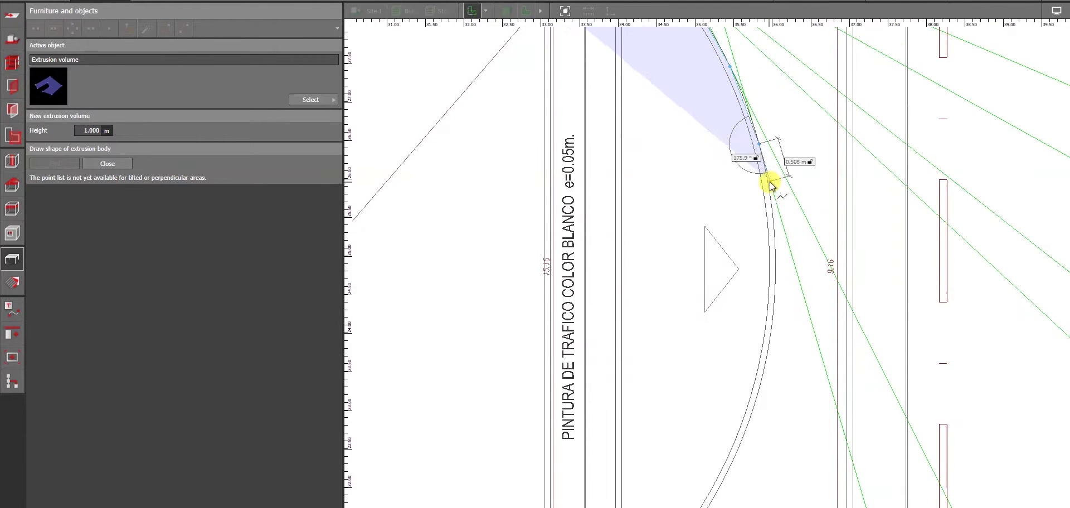
left_click(774, 216)
left_click(775, 282)
left_click(767, 349)
Extend the outline down the outer edge of the left penalty arc's lower half with closely spaced points.
scroll(767, 480, "down", 3)
middle_click_drag(766, 481, 786, 305)
scroll(786, 306, "up", 3)
left_click(786, 217)
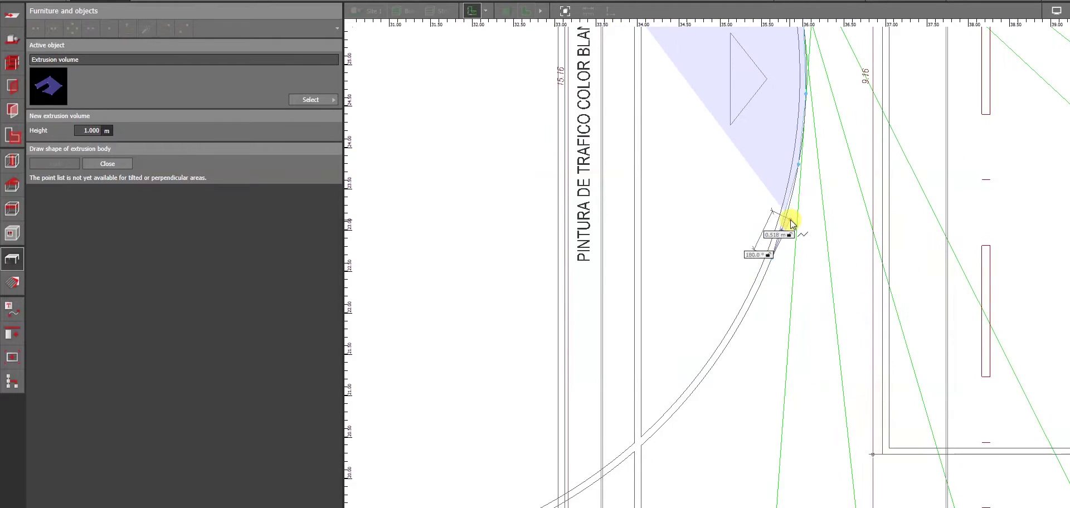
left_click(765, 274)
left_click(733, 337)
left_click(690, 395)
scroll(714, 395, "down", 3)
middle_click_drag(714, 395, 813, 222)
scroll(748, 316, "down", 2)
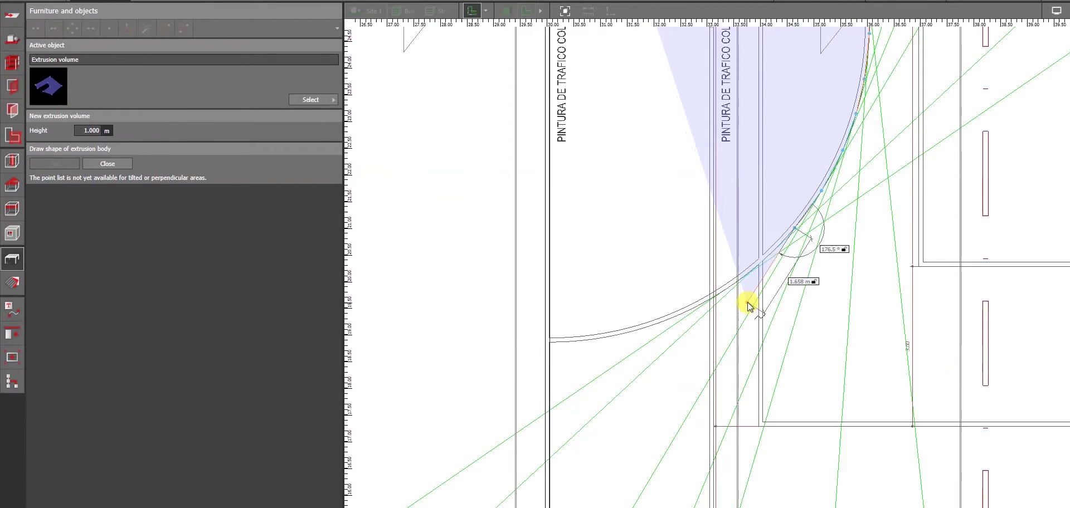
Finish the outer edge of the left penalty arc down to its lower end on the penalty area line.
scroll(747, 323, "up", 3)
left_click(765, 250)
left_click(751, 265)
left_click(728, 282)
left_click(696, 303)
left_click(639, 334)
left_click(591, 352)
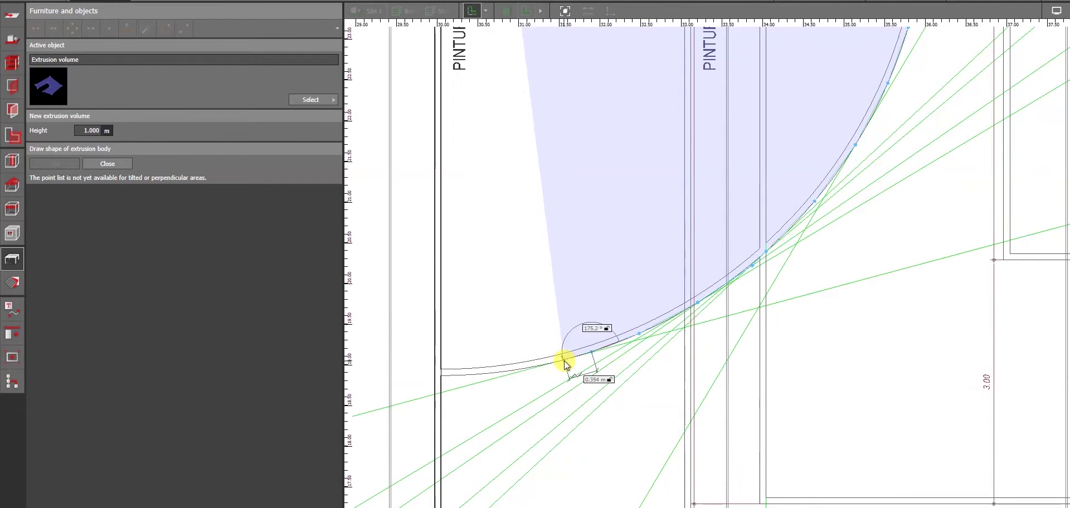
left_click(564, 360)
left_click(525, 369)
left_click(452, 376)
left_click(441, 375)
Trace the outline back along the inner edge of the left penalty arc's lower half.
left_click(441, 367)
left_click(483, 367)
left_click(525, 361)
left_click(608, 339)
left_click(685, 303)
left_click(754, 254)
left_click(766, 243)
scroll(767, 243, "down", 2)
middle_click_drag(767, 243, 667, 484)
scroll(745, 264, "up", 2)
left_click(743, 262)
left_click(771, 202)
left_click(802, 107)
Complete the inner edge of the left penalty arc's upper half and close the extrusion body, about 6 m by 12 m.
scroll(803, 108, "down", 1)
middle_click_drag(803, 109, 747, 419)
scroll(747, 419, "up", 2)
left_click(737, 365)
left_click(737, 277)
left_click(714, 163)
left_click(693, 102)
scroll(693, 102, "down", 1)
middle_click_drag(693, 102, 855, 419)
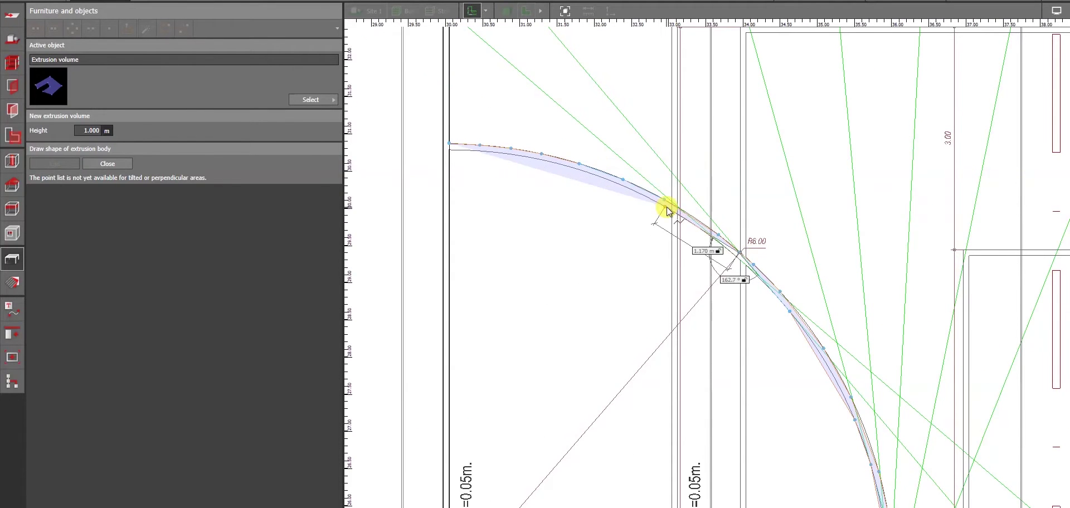
left_click(449, 152)
left_click(449, 144)
Set the height of the penalty arc body to 0.05 m.
left_click(505, 11)
left_click(596, 159)
right_click_drag(597, 160, 518, 196)
scroll(518, 196, "up", 2)
left_click(518, 202)
left_click(139, 190)
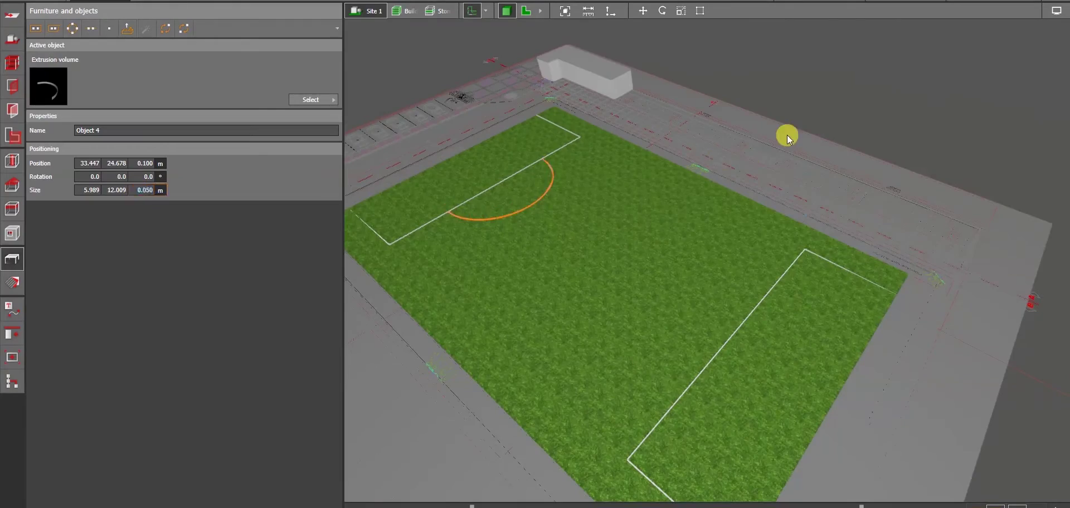
Copy the left penalty arc body in the plan and paste a duplicate.
key("2")
left_click(676, 296)
scroll(658, 284, "down", 3)
key("ctrl+c")
key("ctrl+v")
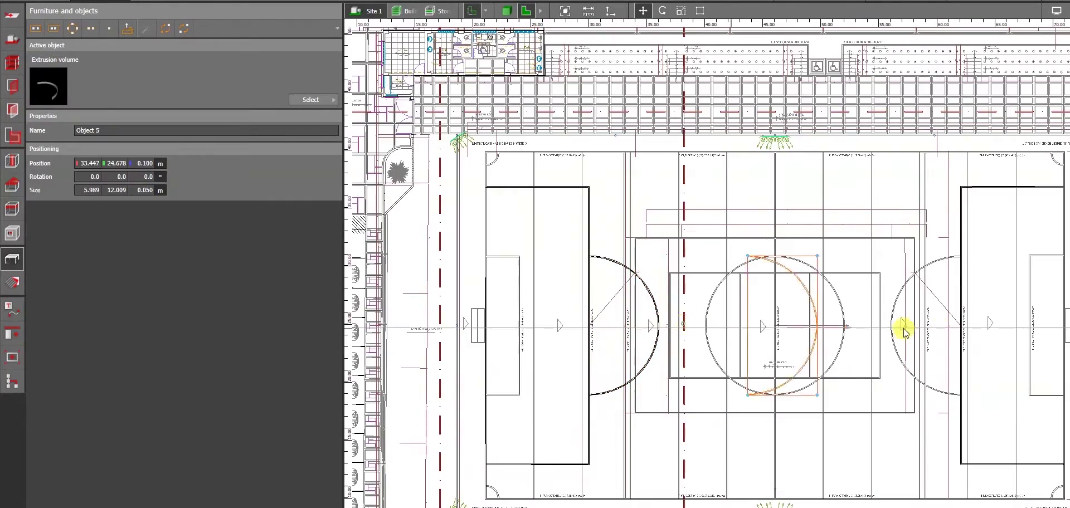
Rotate the duplicate arc by -180° and move it against the right penalty area's line.
left_click_drag(802, 329, 801, 329)
left_click(506, 11)
scroll(738, 327, "up", 3)
key("Escape")
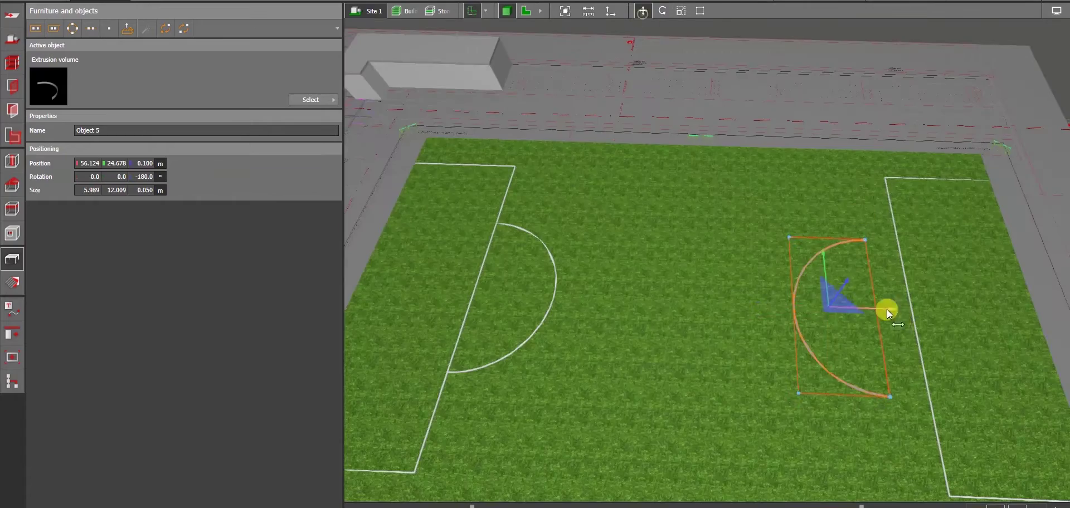
scroll(769, 289, "down", 4)
key("Escape")
right_click_drag(769, 262, 664, 363)
scroll(663, 363, "up", 3)
Choose the vertical cylinder as the active object and place one, 1 m high and 1 m in diameter, inside the centre circle.
key("2")
scroll(760, 287, "up", 2)
scroll(743, 284, "down", 2)
scroll(691, 306, "up", 4)
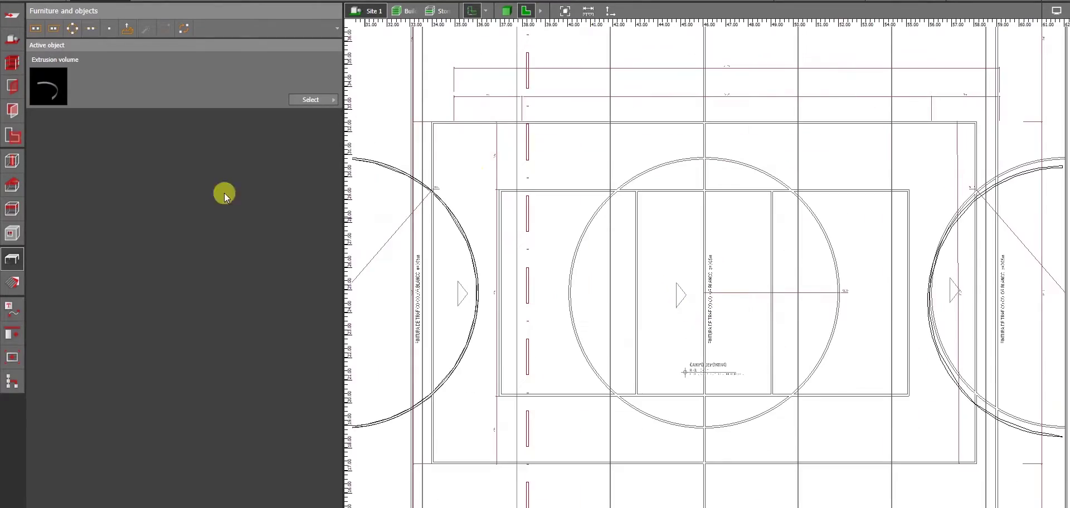
left_click(128, 31)
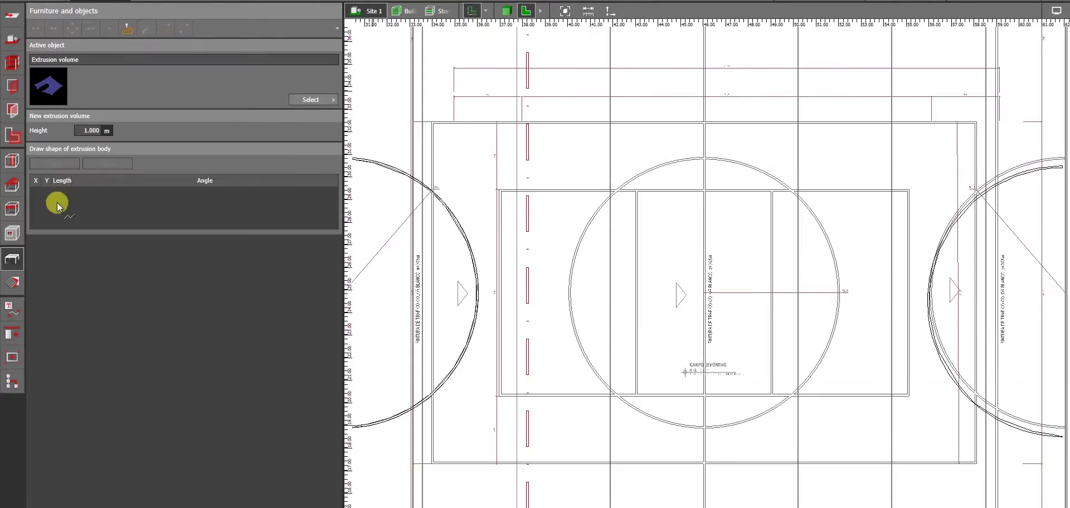
left_click(13, 234)
left_click(313, 100)
left_click(362, 234)
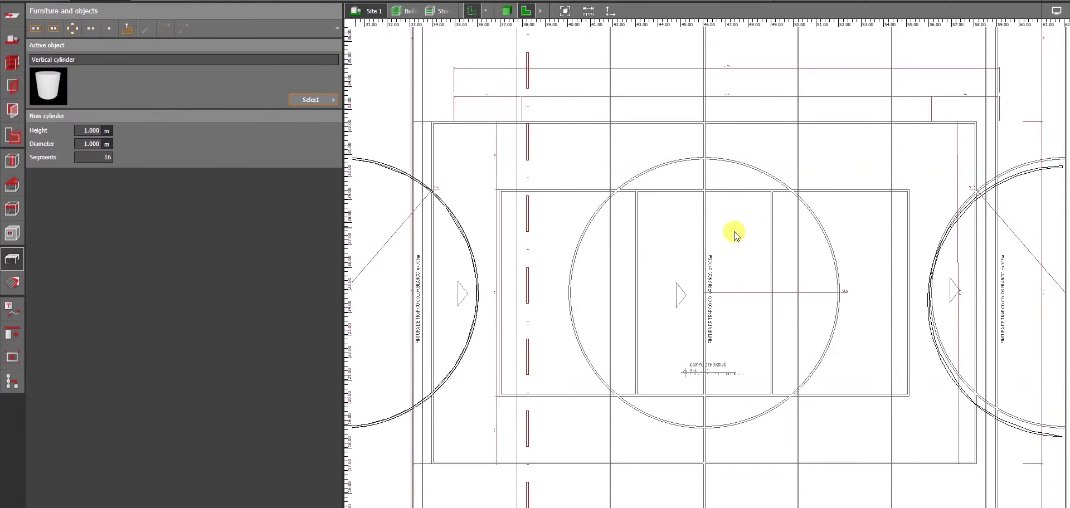
left_click(734, 232)
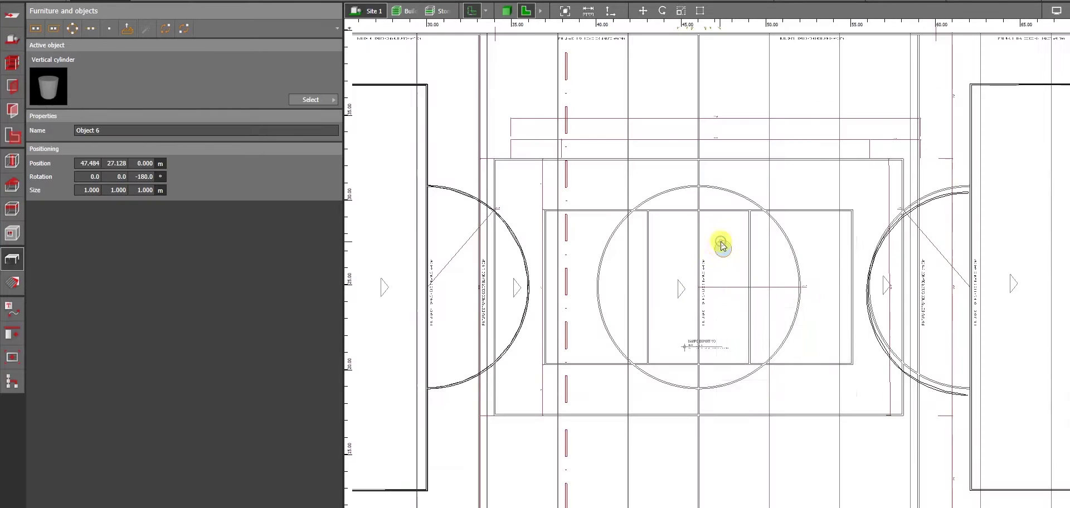
Scale the cylinder to fill the pitch's centre circle, about 12 m by 12 m.
left_click(723, 248)
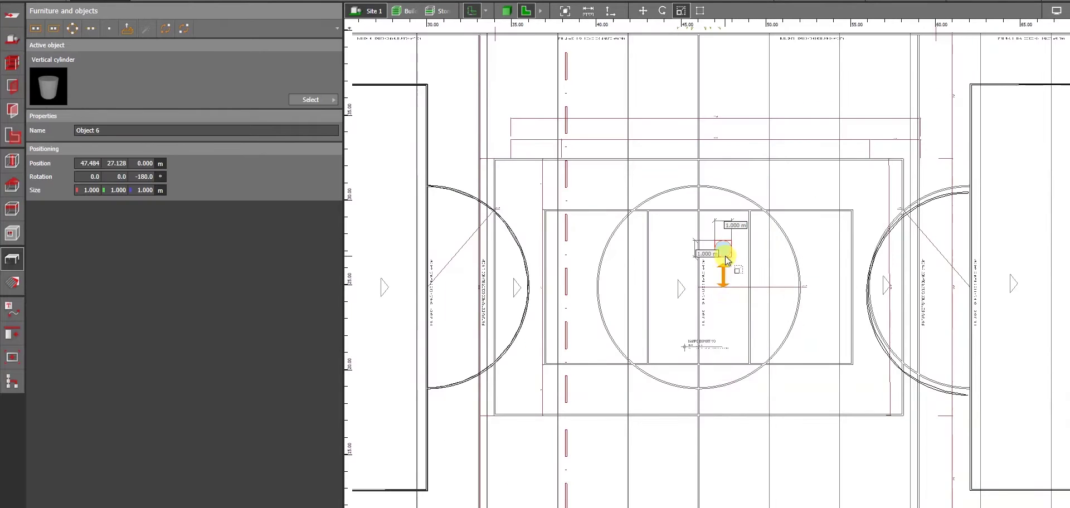
left_click_drag(715, 314, 599, 311)
left_click_drag(731, 318, 798, 323)
left_click_drag(704, 241, 694, 182)
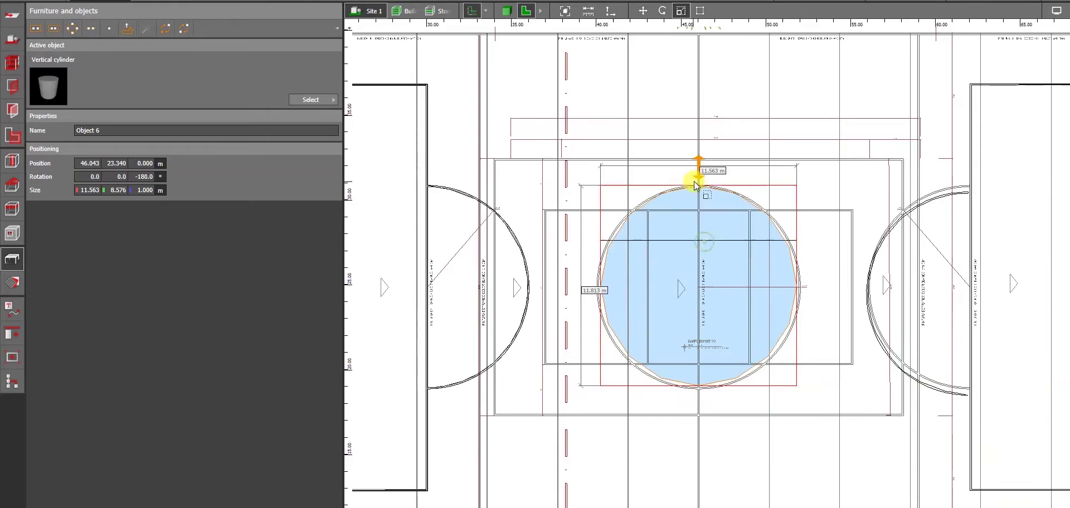
left_click(522, 12)
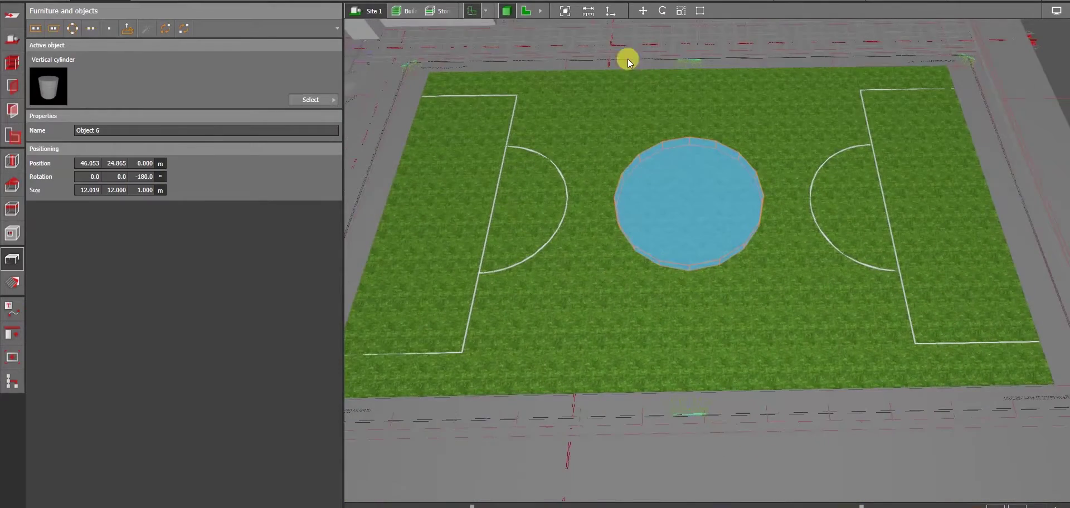
Duplicate the centre circle cylinder and scale the copy slightly larger, to about 12.75 m by 12.62 m.
left_click(688, 188)
left_click(681, 10)
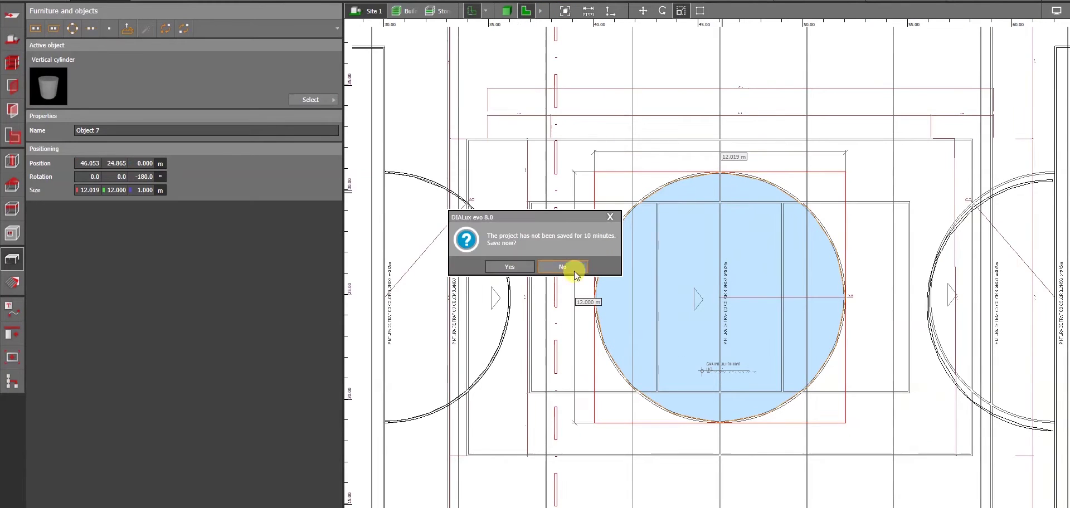
left_click_drag(725, 171, 725, 164)
middle_click_drag(741, 439, 709, 366)
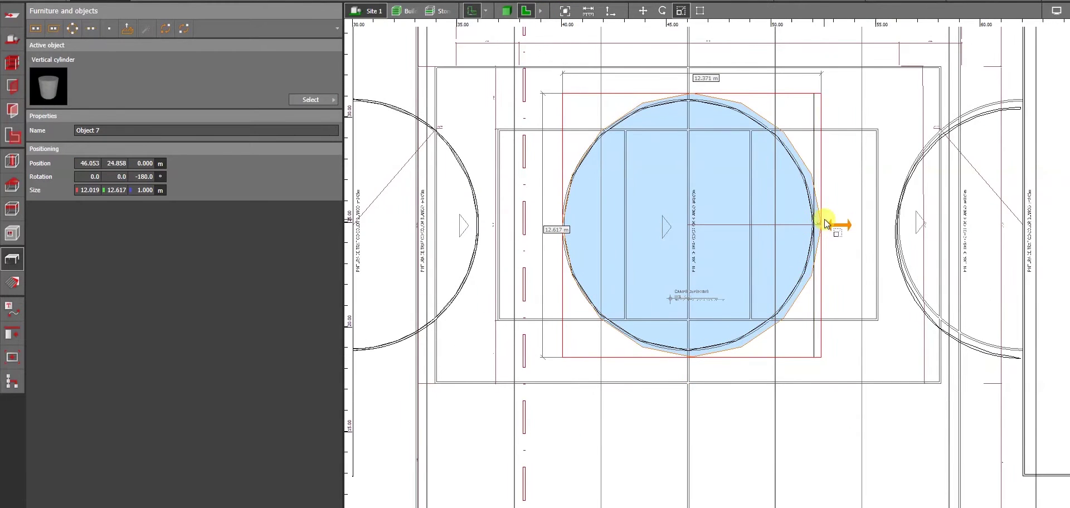
left_click(506, 11)
middle_click_drag(648, 223, 744, 235)
right_click(744, 236)
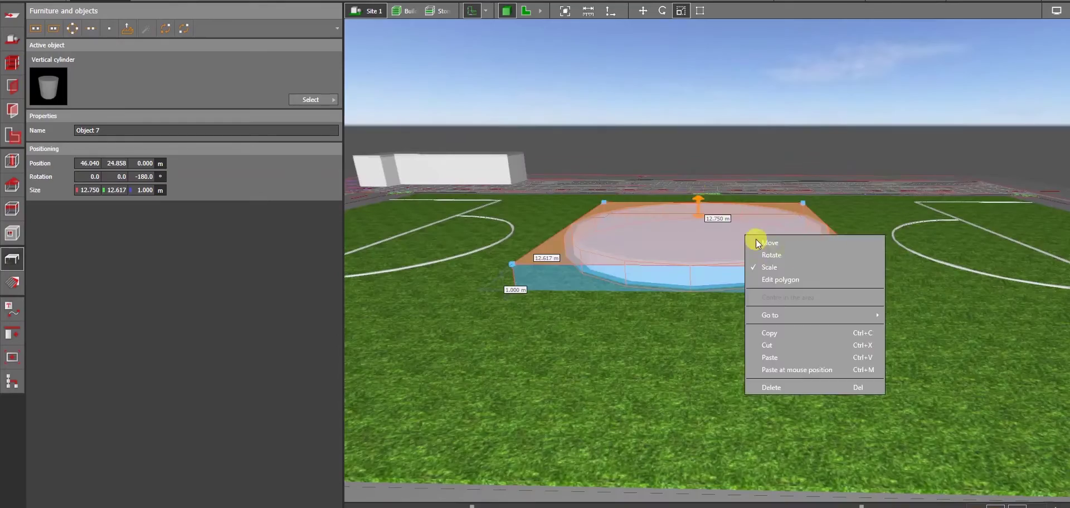
Lift the larger centre circle cylinder slightly and scale the inner cylinder taller.
left_click(756, 242)
mouse_move(696, 188)
left_mouse_down()
mouse_move(695, 167)
mouse_move(696, 178)
left_mouse_up()
right_click_drag(696, 178, 717, 203)
right_click_drag(750, 259, 667, 216)
left_click(668, 216)
left_click(667, 217)
right_click(657, 195)
left_click(681, 229)
left_click_drag(688, 172, 689, 127)
Refine the centre circle cylinders so the inner one is 5 m high and the larger ring cylinder sits at a 1.5 m elevation.
right_click_drag(631, 326, 560, 330)
right_click_drag(772, 224, 859, 296)
left_click(713, 355)
right_click_drag(713, 354, 713, 418)
left_click(526, 10)
left_click(741, 197)
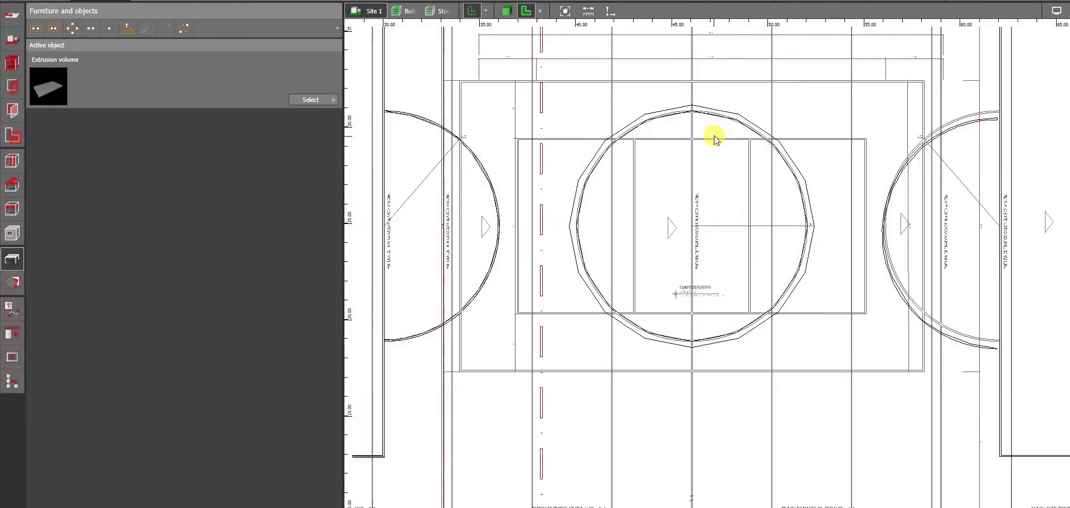
left_click(741, 197)
left_click(506, 11)
right_click(737, 194)
left_click(760, 228)
left_click_drag(560, 313, 533, 265)
left_click(536, 410)
right_click_drag(536, 410, 804, 254)
right_click(804, 241)
left_click(827, 252)
left_click_drag(747, 212, 747, 174)
key("Escape")
right_click_drag(747, 173, 768, 202)
Move the grass pitch sideways out of the stadium plan, to about 103.66 m in X.
left_click(525, 11)
key("ctrl+a")
scroll(739, 269, "down", 6)
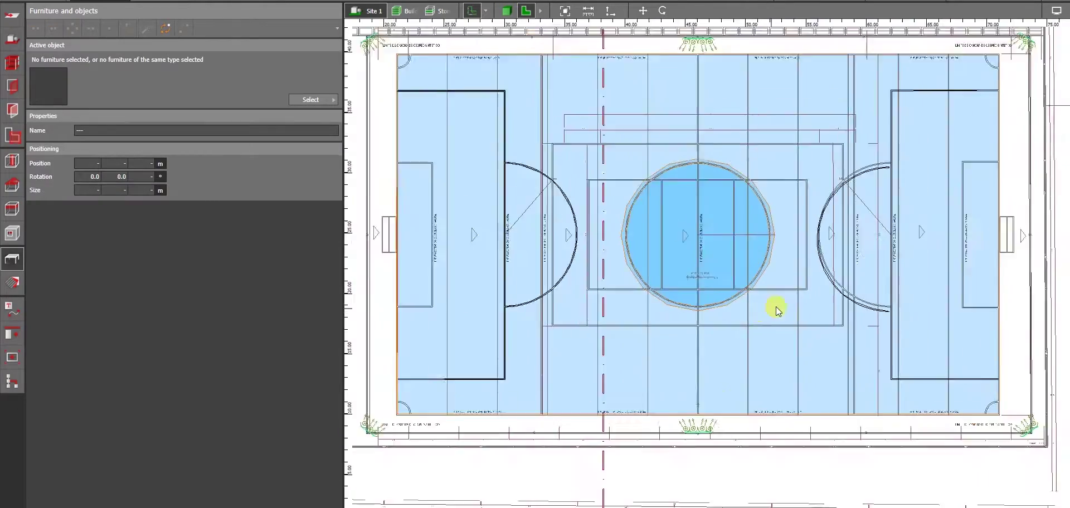
left_click(506, 11)
scroll(601, 210, "down", 5)
right_click(643, 209)
left_click(668, 216)
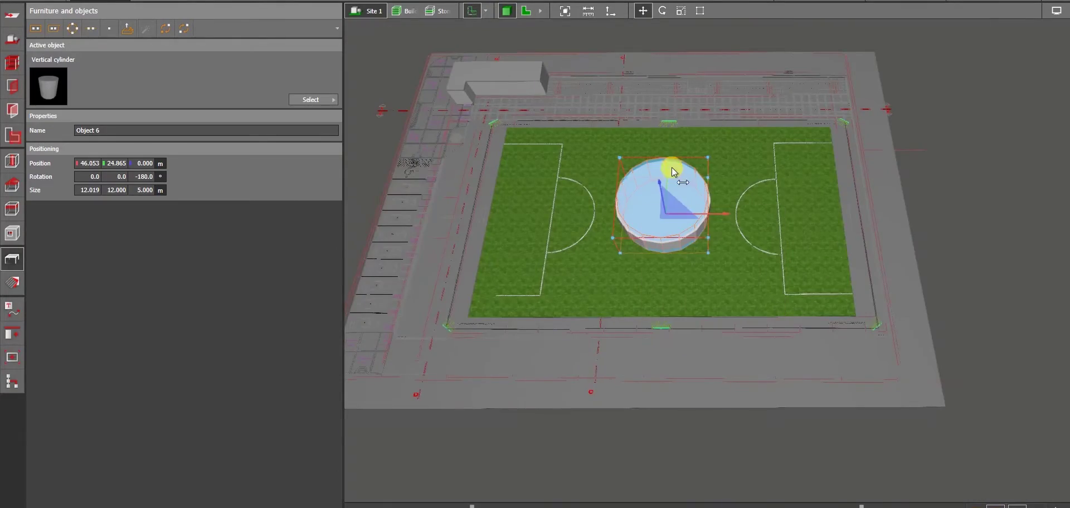
left_click(671, 146)
scroll(671, 144, "down", 1)
right_click(671, 143)
left_click(695, 152)
scroll(700, 184, "down", 4)
left_click_drag(719, 237, 945, 238)
Select both centre circle cylinders and subtract the inner one from the larger one to leave a ring.
left_click(527, 10)
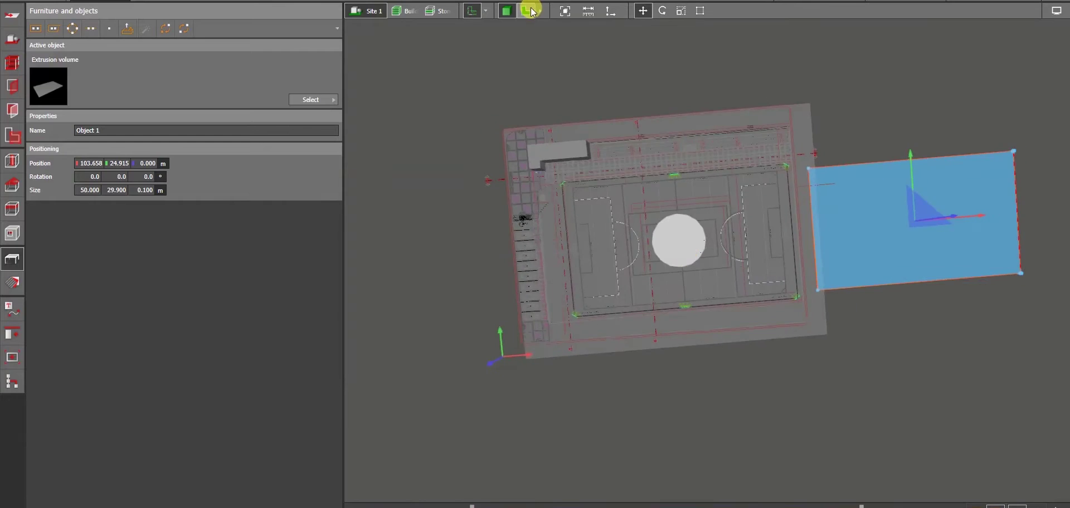
left_click_drag(652, 218, 726, 289)
scroll(724, 287, "up", 3)
left_click(16, 333)
left_click(71, 91)
left_click(300, 152)
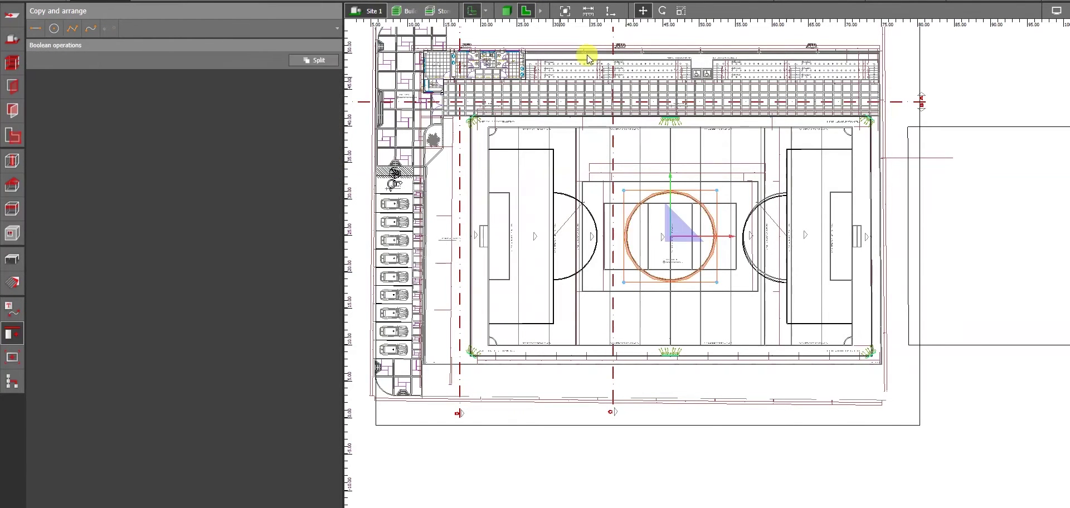
Set the centre circle ring's height to 0.05 m and its elevation to 0 m.
left_click(507, 11)
left_click_drag(678, 252, 711, 246)
left_click(668, 232)
scroll(668, 231, "up", 3)
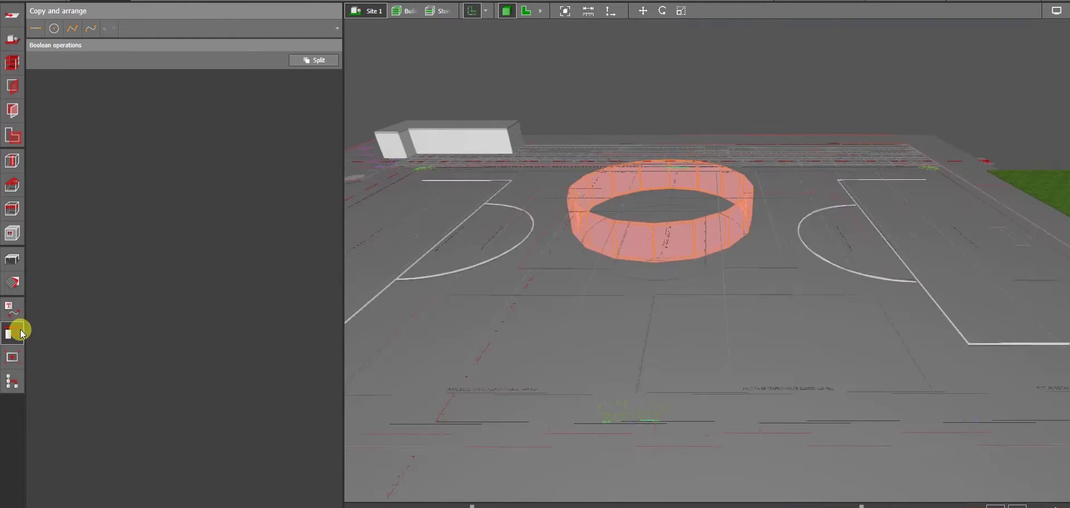
left_click(11, 254)
left_click(139, 190)
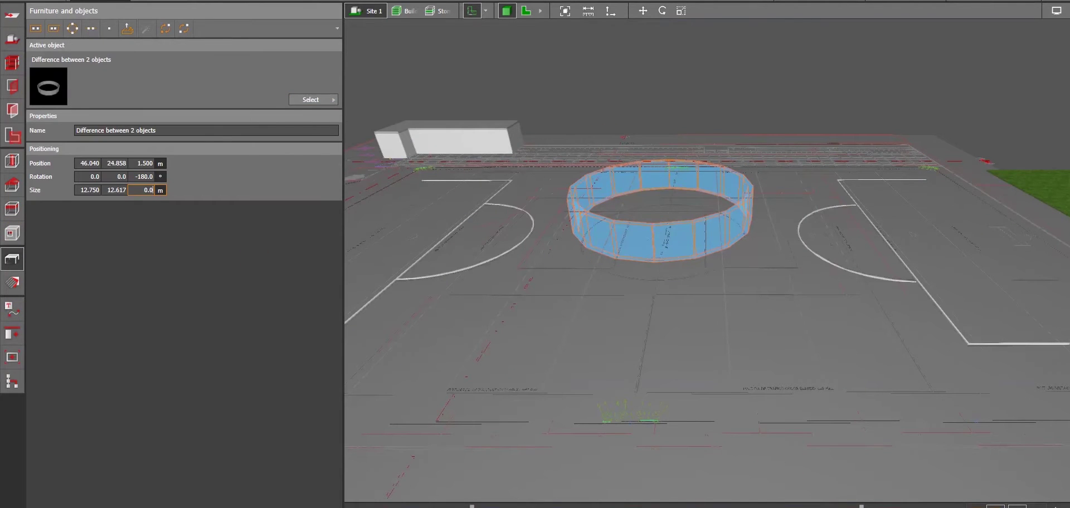
left_click_drag(635, 234, 656, 253)
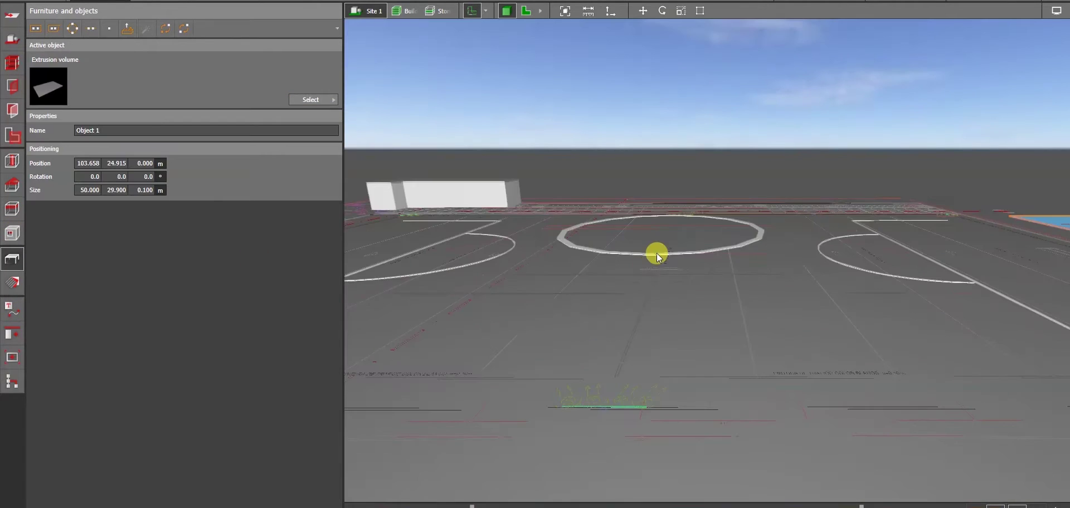
Move the grass pitch back under the field markings, at 46.040, 24.858 m.
right_click(656, 253)
left_click(677, 260)
left_click(521, 12)
left_click_drag(853, 286, 721, 289)
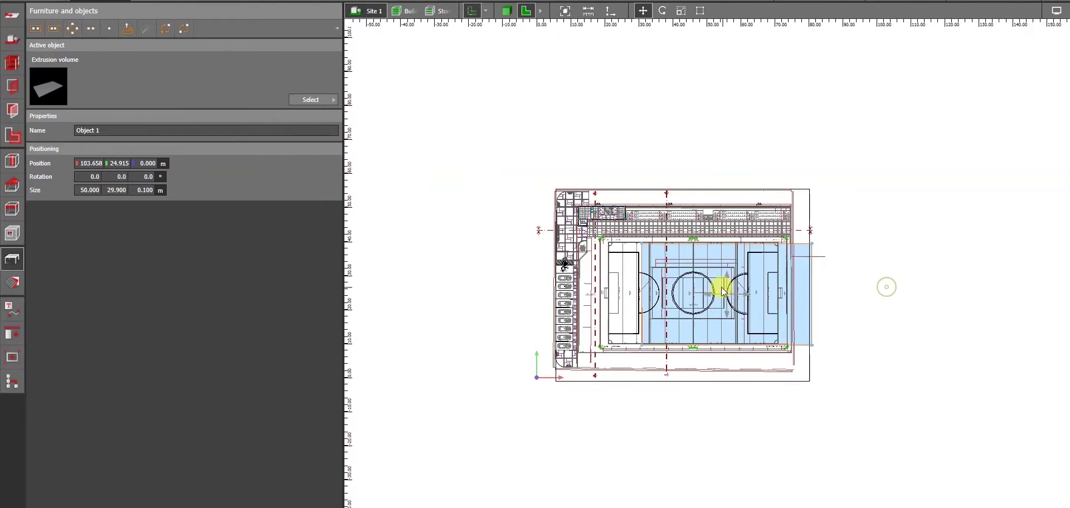
left_click(505, 13)
left_click(717, 95)
left_click(664, 280)
left_click_drag(718, 95, 617, 263)
Raise the centre circle ring onto the surface of the grass pitch.
left_click(617, 263)
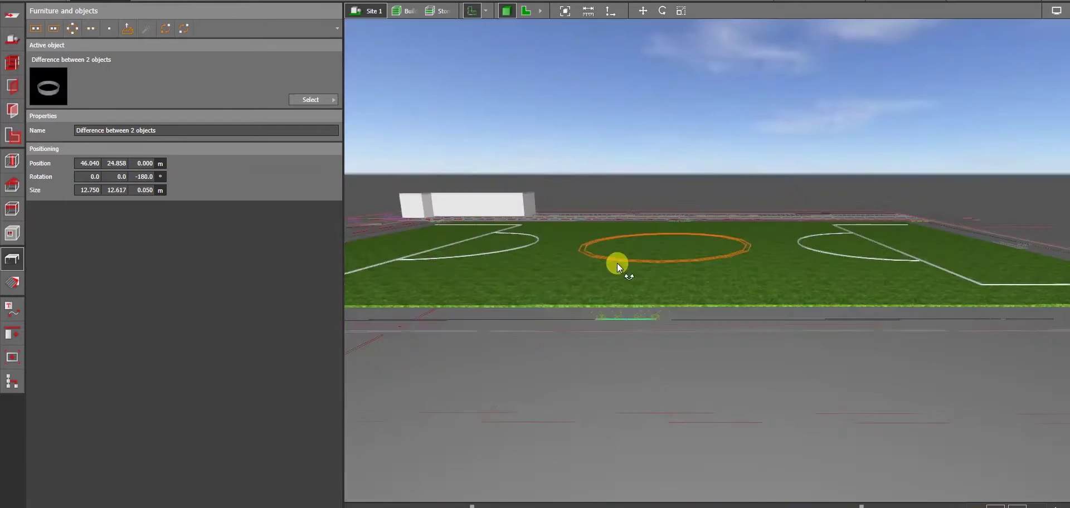
left_click(566, 11)
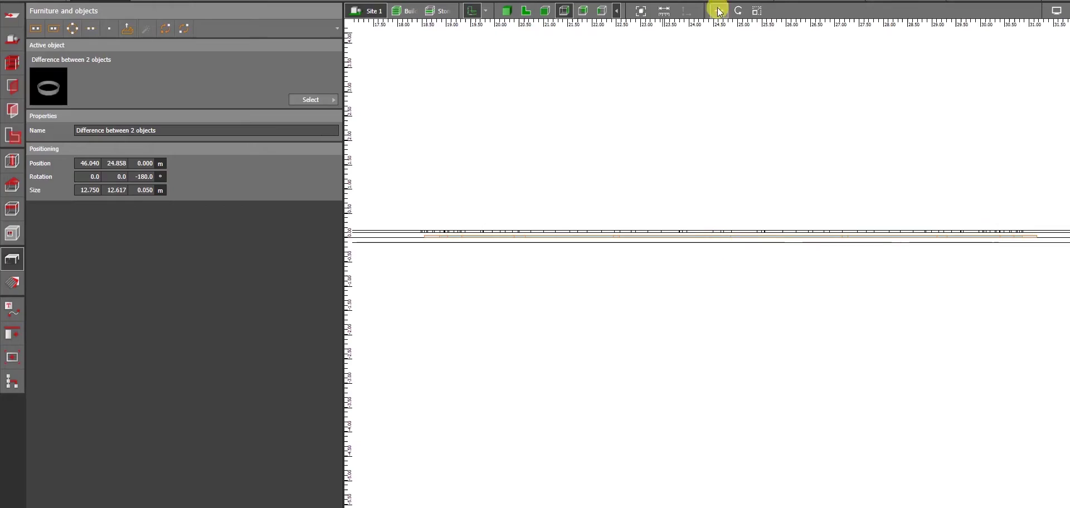
left_click(506, 11)
left_click(672, 142)
left_click_drag(671, 142, 756, 270)
Start a new extrusion volume at the left goal area's upper corner and trace its upper edge on the plan.
left_click(526, 11)
scroll(763, 282, "up", 4)
middle_click_drag(789, 237, 959, 281)
scroll(866, 278, "up", 3)
scroll(789, 252, "down", 2)
scroll(566, 254, "up", 2)
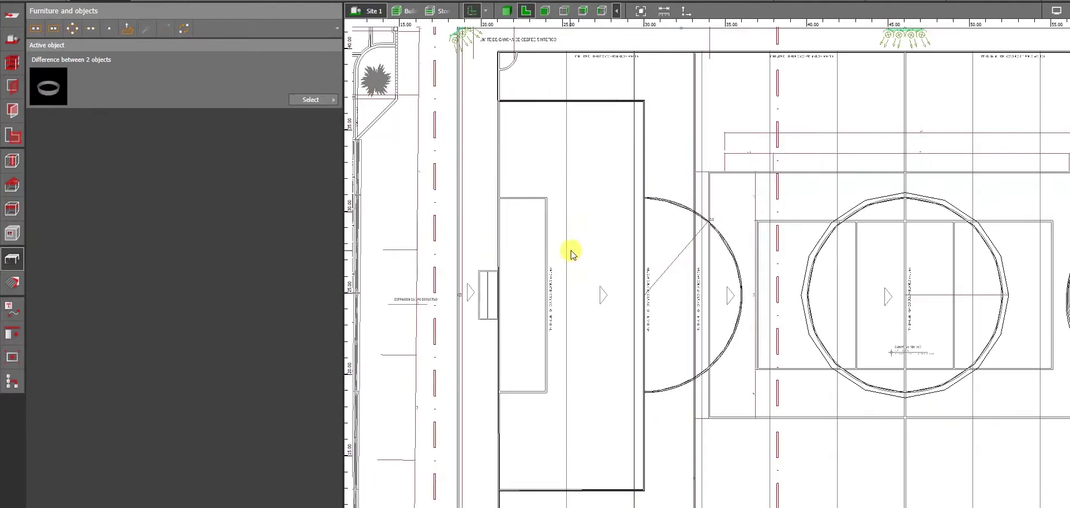
scroll(515, 234, "up", 3)
left_click(129, 29)
scroll(495, 199, "up", 2)
left_click(491, 167)
left_click(608, 168)
Complete the left goal area's line outline, about 2.9 m by 11.96 m, with 0.05 m height and 0.1 m elevation.
middle_click_drag(607, 331, 597, 290)
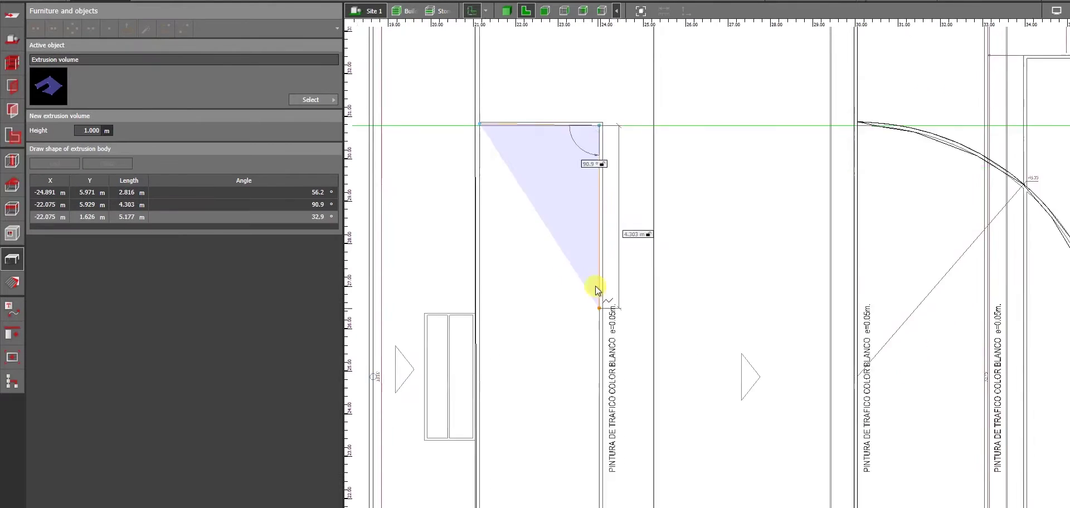
scroll(590, 463, "down", 1)
middle_click_drag(590, 462, 587, 255)
left_click(503, 370)
left_click(503, 373)
left_click(594, 373)
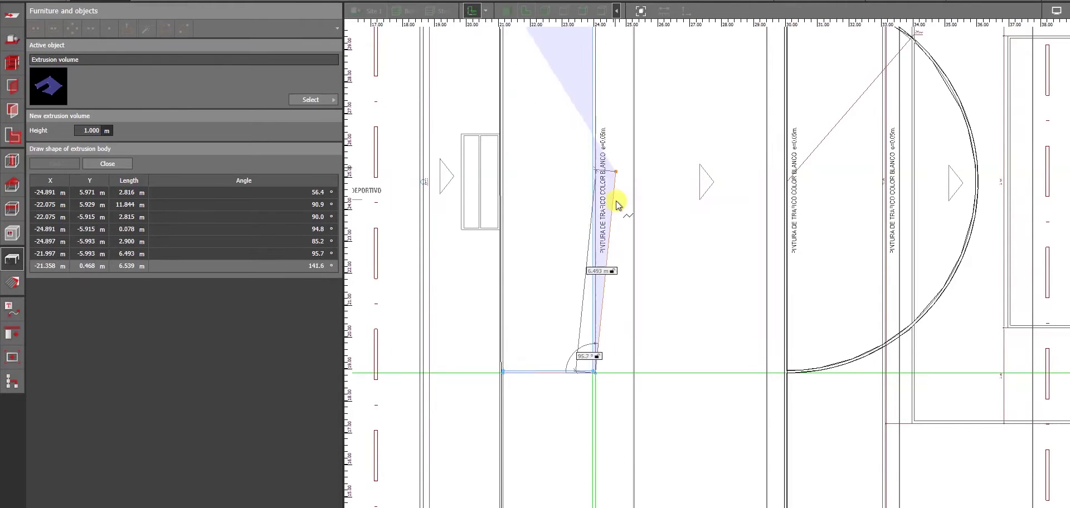
middle_click_drag(616, 203, 593, 442)
scroll(594, 442, "up", 1)
left_click(573, 210)
left_click(470, 209)
left_click(506, 10)
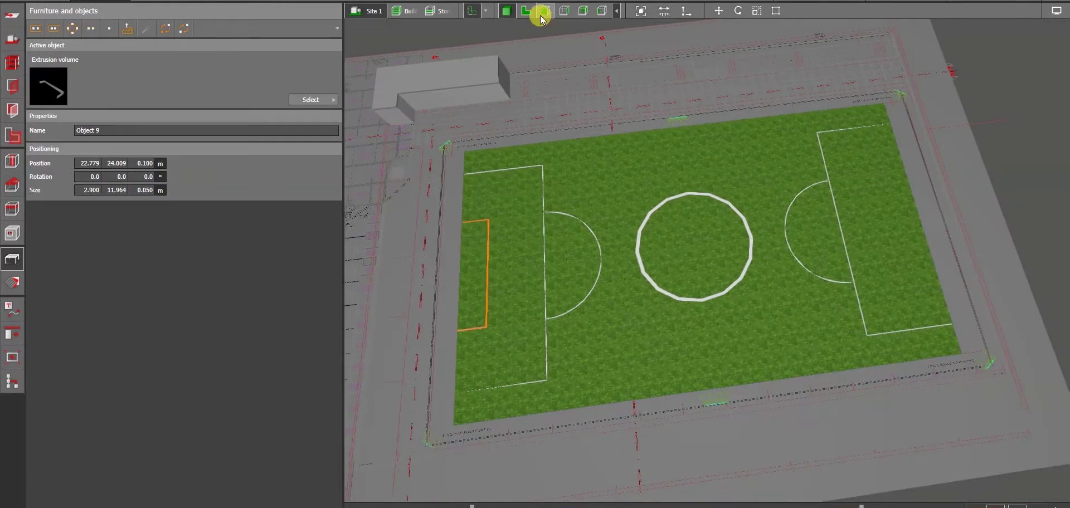
Duplicate the goal area line, rotate the copy by -180°, and fit it to the right goal area.
left_click(525, 11)
left_click_drag(639, 313, 1029, 314)
middle_click_drag(1010, 323, 793, 332)
scroll(793, 332, "up", 4)
left_click_drag(765, 314, 873, 315)
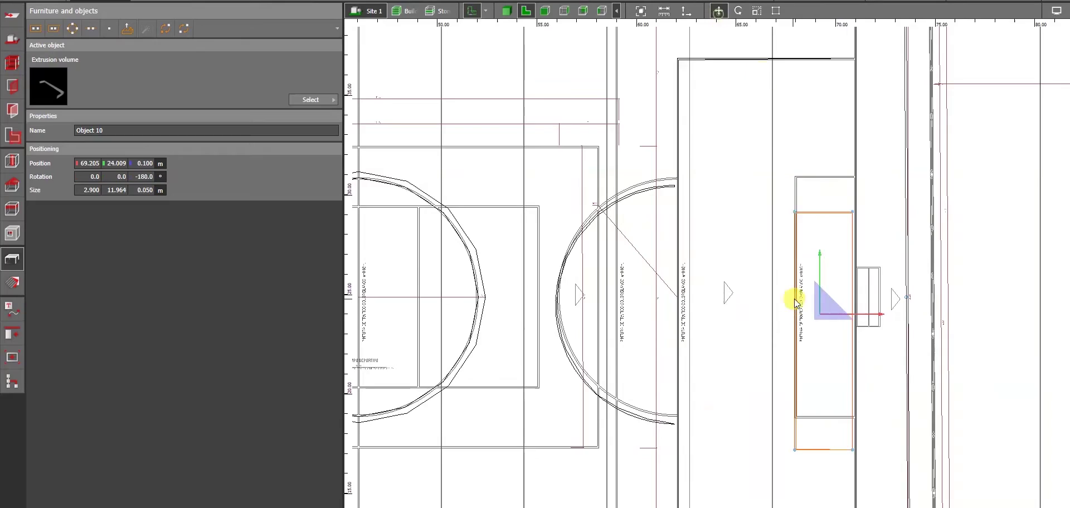
left_click_drag(815, 214, 814, 220)
left_click(506, 11)
left_click_drag(636, 157, 506, 179)
scroll(543, 210, "down", 3)
left_click(526, 11)
left_click(505, 11)
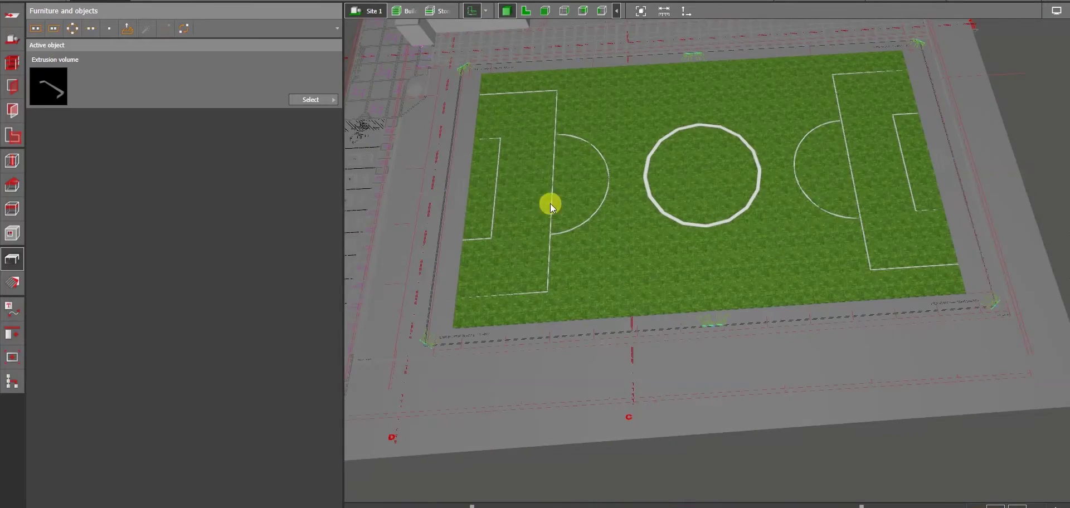
Draw an extrusion volume for a grass strip along the left goal line, about 4.25 m by 29.9 m.
left_click(525, 10)
left_click(132, 32)
scroll(491, 157, "up", 2)
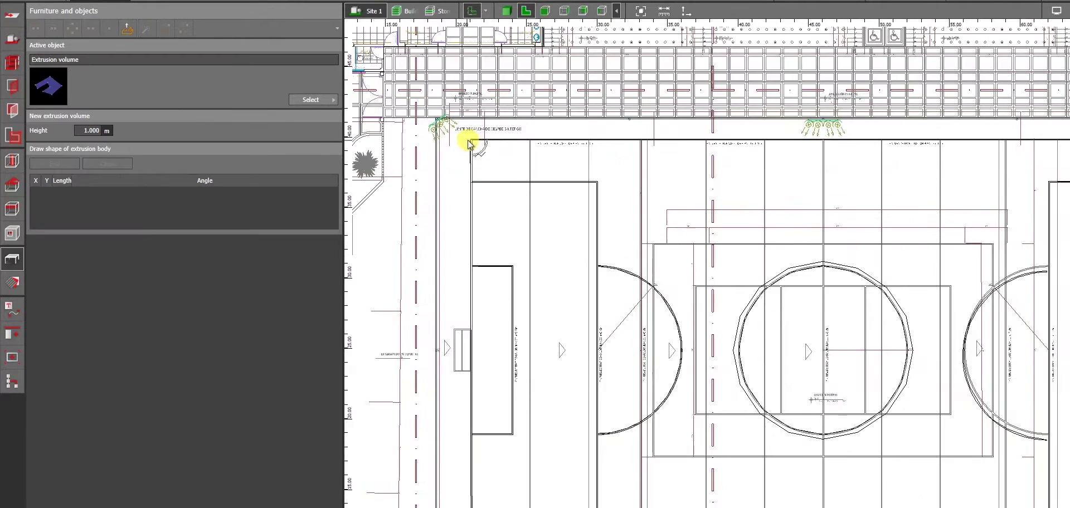
left_click(470, 142)
middle_click_drag(504, 251, 478, 136)
left_click(444, 441)
left_click(504, 440)
middle_click_drag(540, 45, 537, 164)
right_click(501, 144)
left_click(543, 154)
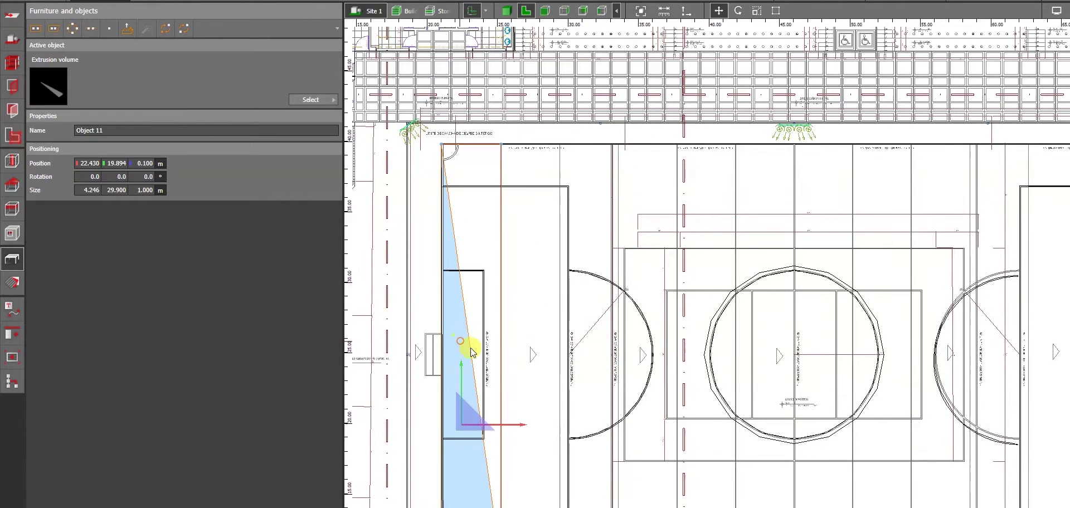
left_click(505, 11)
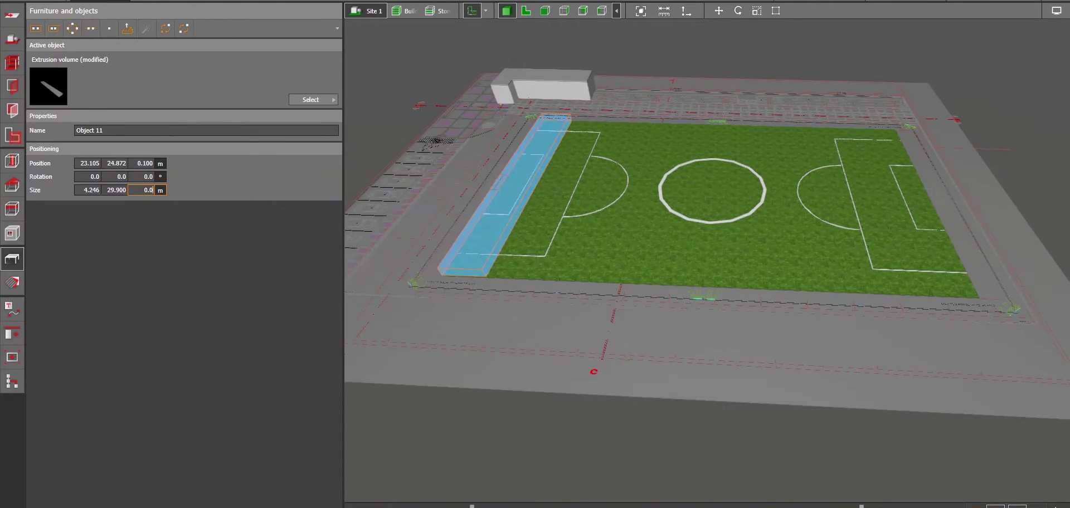
Set the grass strip's height to 0.05 m.
key("Escape")
scroll(527, 191, "up", 3)
left_click(471, 261)
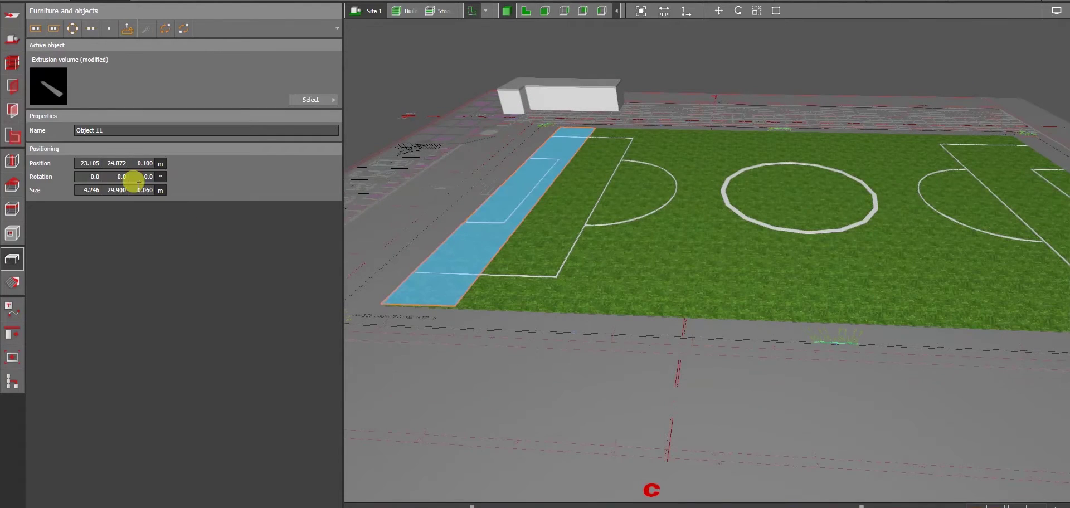
type("0.05")
key("Return")
Check the strip against the field lines and reduce its height to 0.001 m.
left_click(750, 112)
right_click_drag(750, 112, 516, 268)
left_click(516, 269)
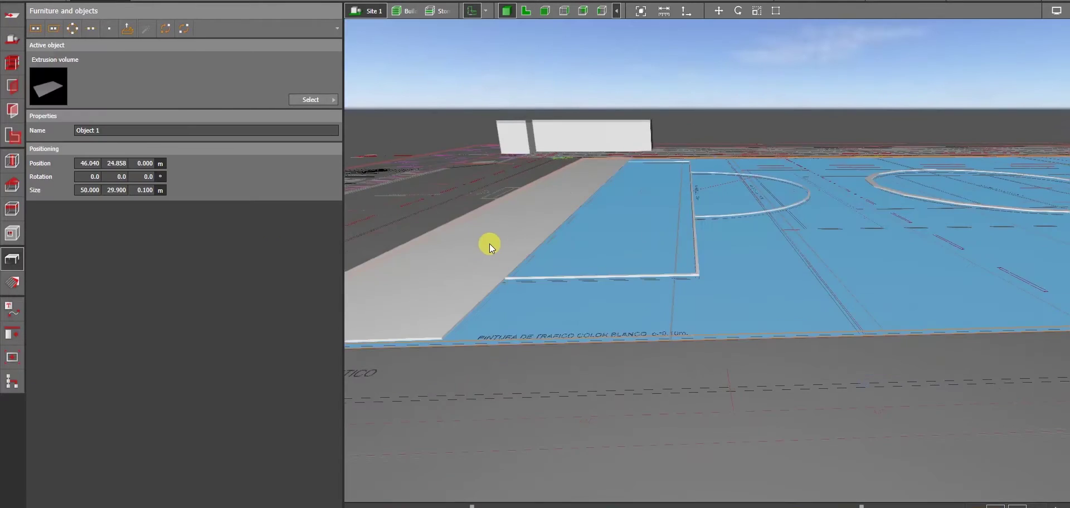
scroll(521, 236, "down", 3)
left_click(516, 215)
left_click(602, 11)
scroll(702, 270, "up", 5)
left_click(506, 10)
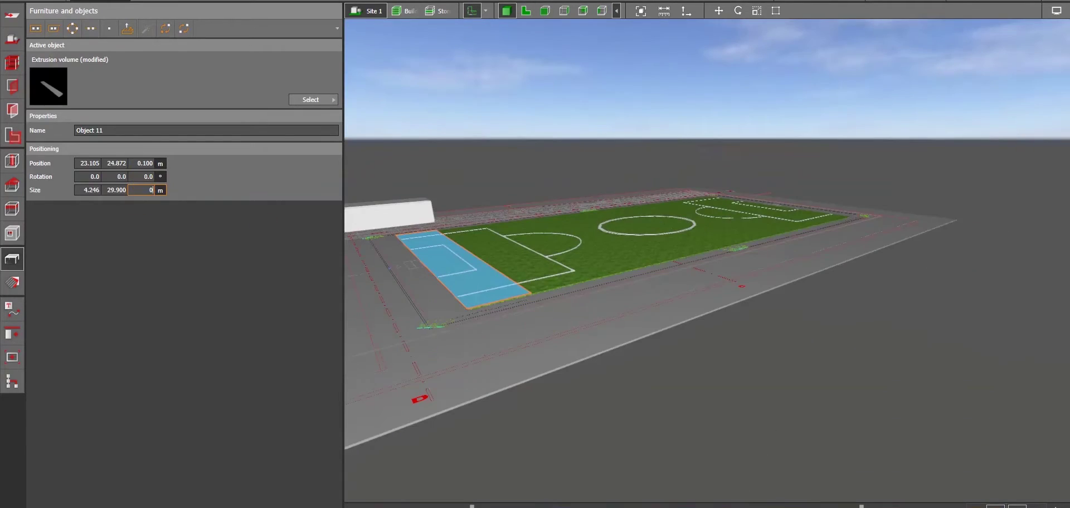
right_click_drag(532, 158, 629, 184)
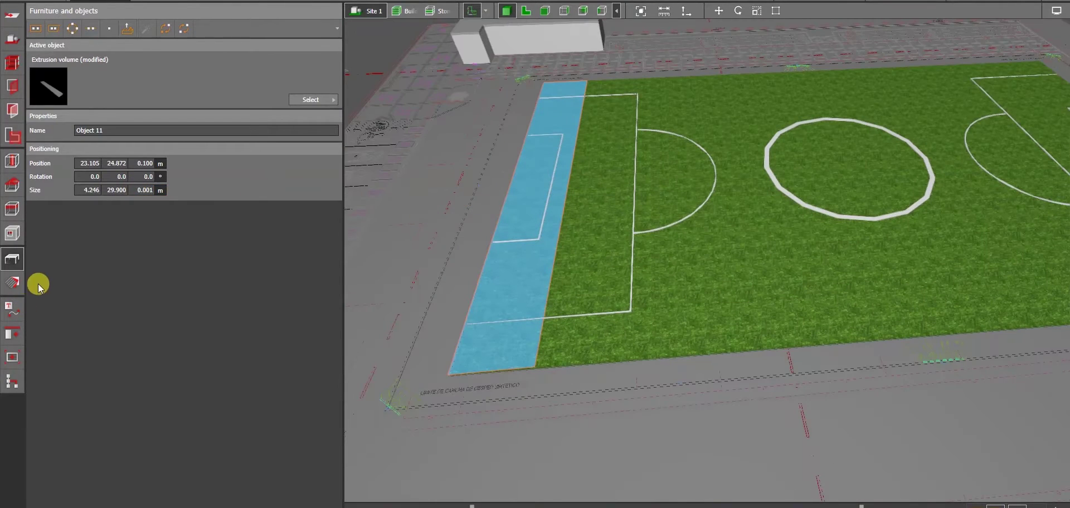
Load the "grass one" image as a texture material and apply it to the left grass strip.
left_click(12, 282)
left_click(111, 28)
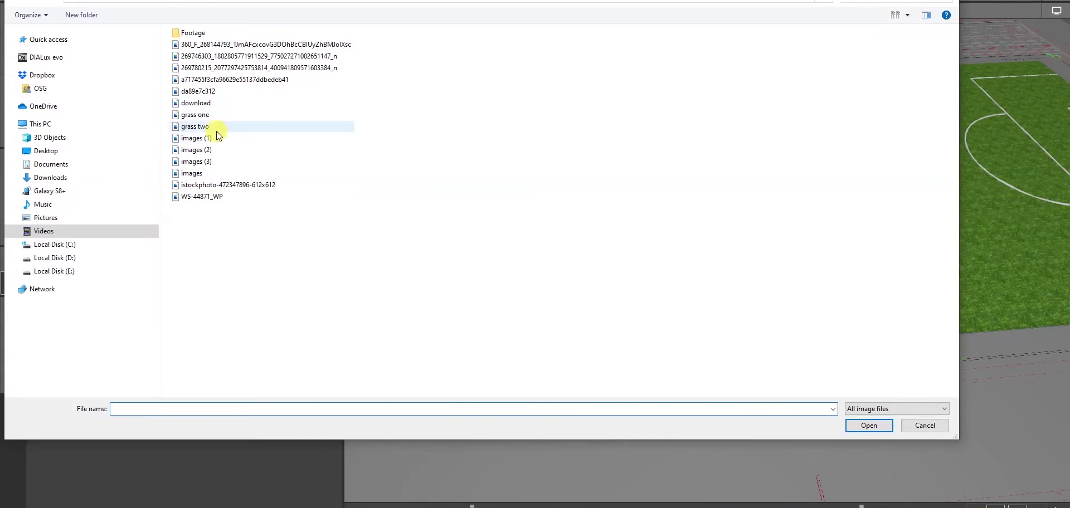
double_click(204, 115)
left_click(543, 159)
Fit the grass texture to the strip with a 4.246 m width, 1 m height and 90° rotation.
mouse_move(463, 352)
right_mouse_down()
mouse_move(508, 316)
mouse_move(460, 350)
right_mouse_up()
left_click(508, 315)
left_click_drag(460, 350, 556, 343)
right_click_drag(406, 399, 874, 276)
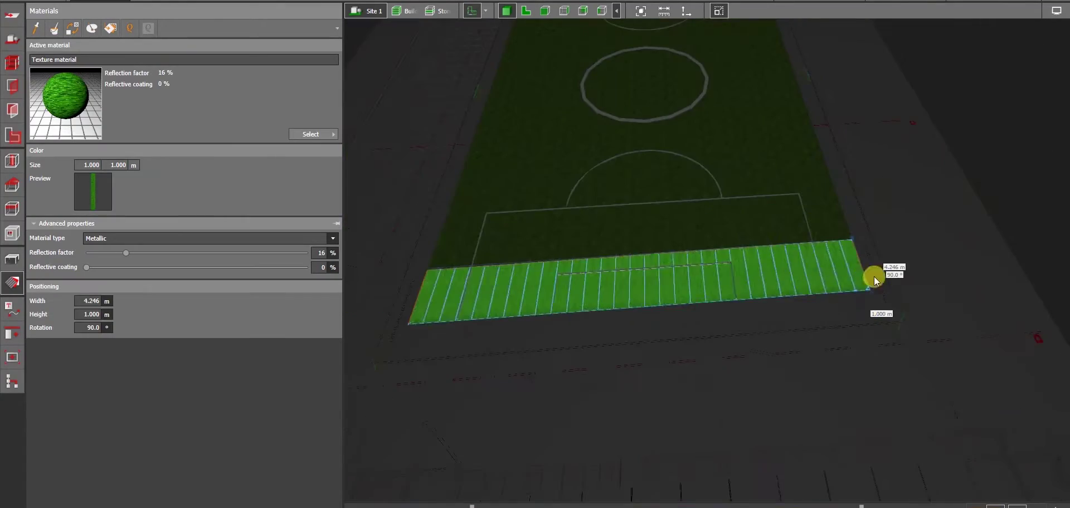
key("Escape")
Duplicate the textured grass strip and place the copy directly beside it towards the pitch centre.
right_click_drag(746, 299, 680, 145)
middle_click_drag(681, 146, 648, 198)
left_click(648, 198)
left_click(13, 258)
left_click(650, 199)
left_click_drag(650, 199, 754, 195, "ctrl")
Load the "grass two" image as a texture and apply it to the second grass strip.
left_click(12, 284)
left_click(113, 29)
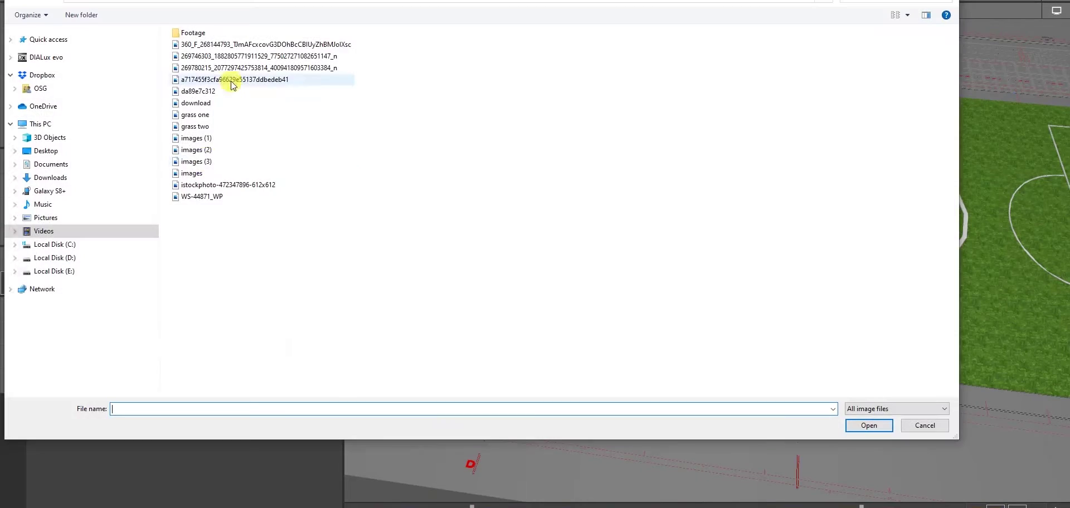
double_click(206, 126)
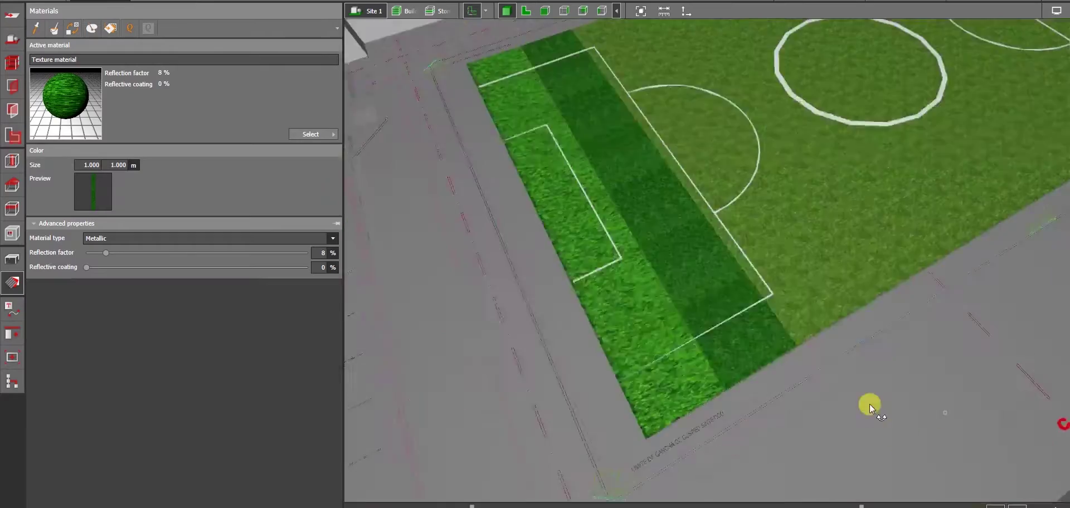
middle_click_drag(867, 404, 670, 299)
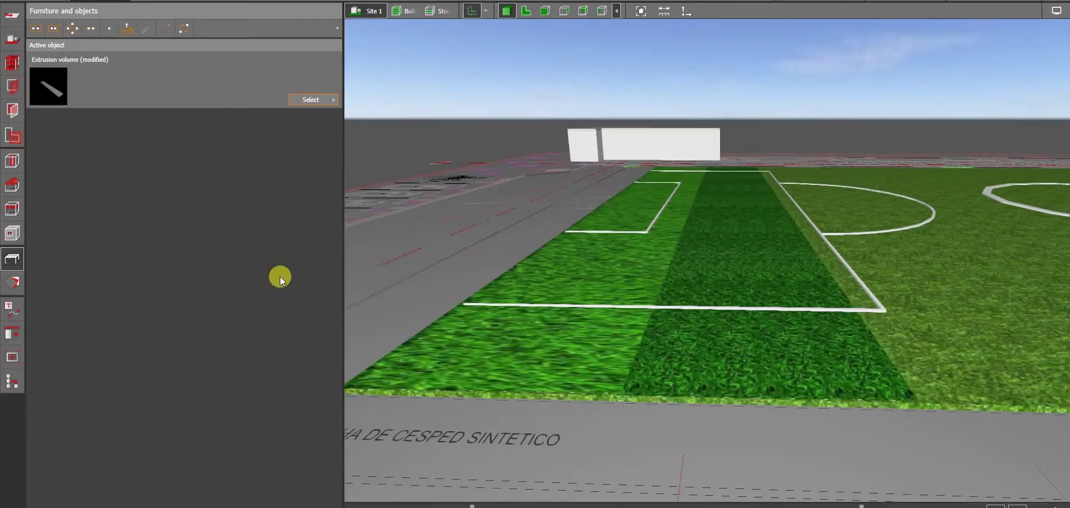
Adjust the elevation of the left penalty area line and its adjoining arc relative to the new grass strips.
right_click(774, 297)
left_click(783, 301)
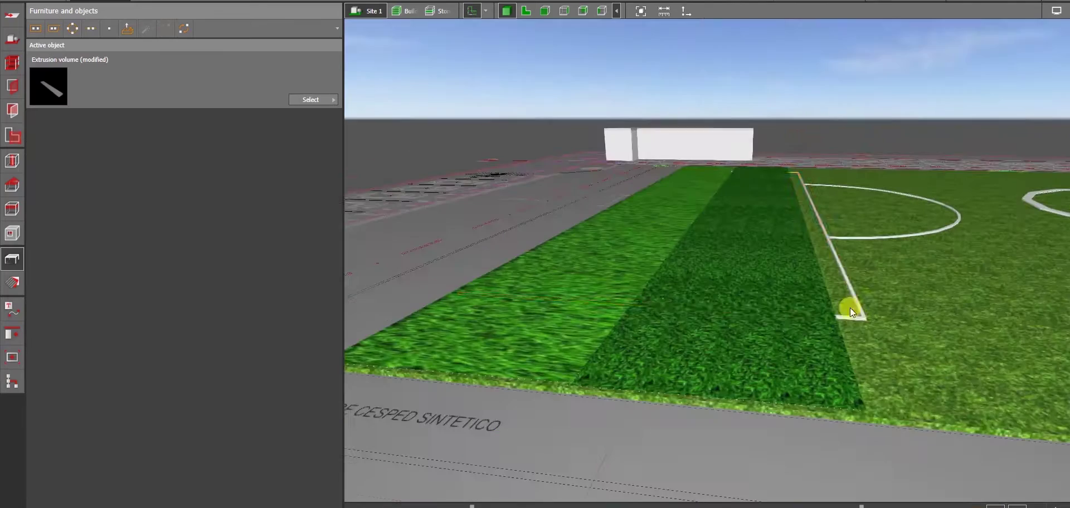
right_click(864, 299)
key("Escape")
right_click(928, 239)
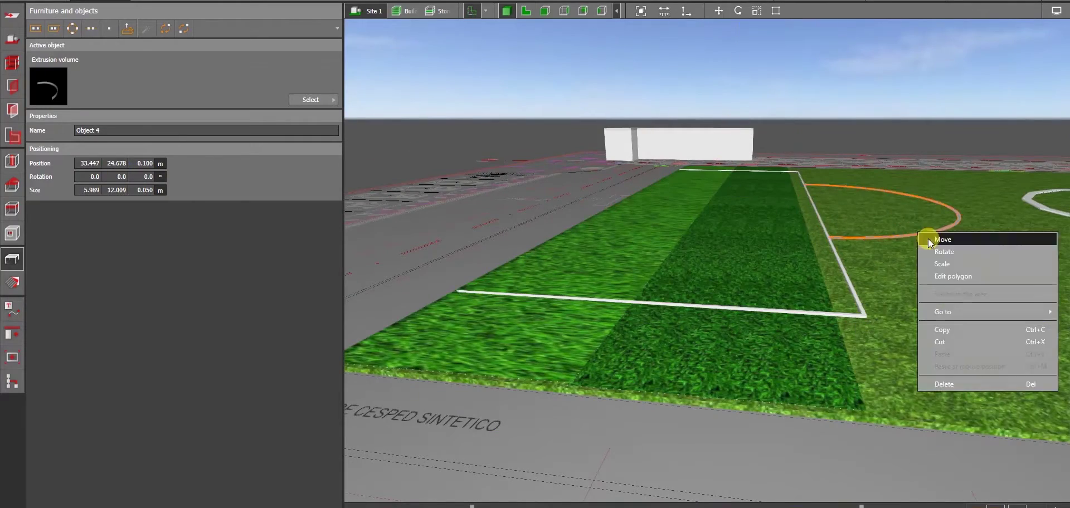
left_click(928, 239)
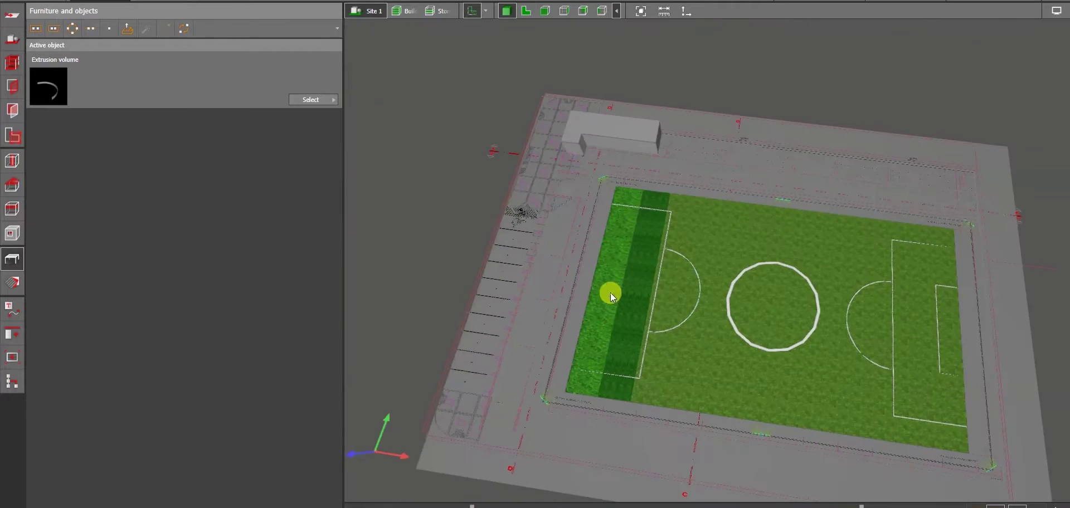
Duplicate the light and dark grass strips side by side until six alternating stripes run from the left goal line to the centre circle.
left_click(610, 292)
left_click(12, 233)
left_click(13, 258)
left_click(603, 299)
left_click_drag(603, 299, 782, 304, "ctrl")
left_click(646, 282)
left_click(676, 307)
left_click(701, 323)
right_click_drag(782, 405, 674, 325)
key("Delete")
left_click(659, 330)
left_click_drag(659, 329, 808, 322, "ctrl")
key("Escape")
right_click_drag(808, 322, 657, 363)
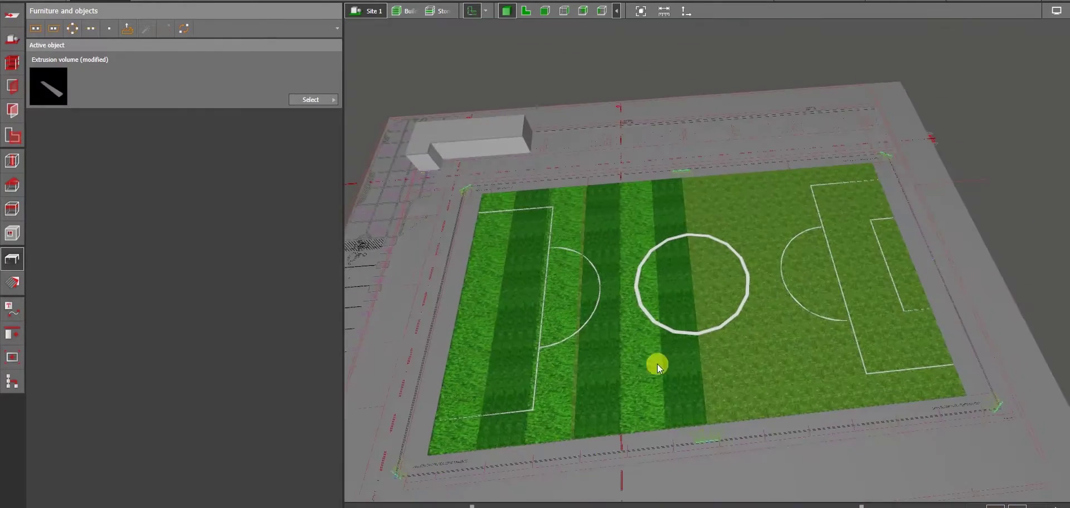
Continue copying alternating light and dark grass strips past the centre circle, up to the right penalty arc.
left_click(641, 358)
left_click_drag(709, 279, 677, 283)
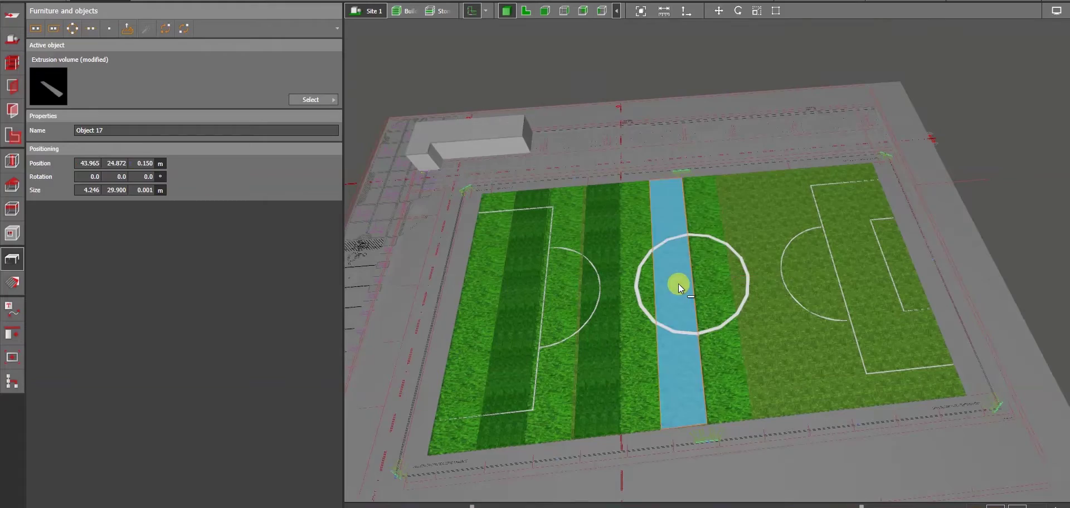
left_click_drag(756, 275, 836, 270)
right_click_drag(836, 271, 823, 302)
left_click_drag(815, 324, 835, 345)
scroll(824, 320, "down", 2)
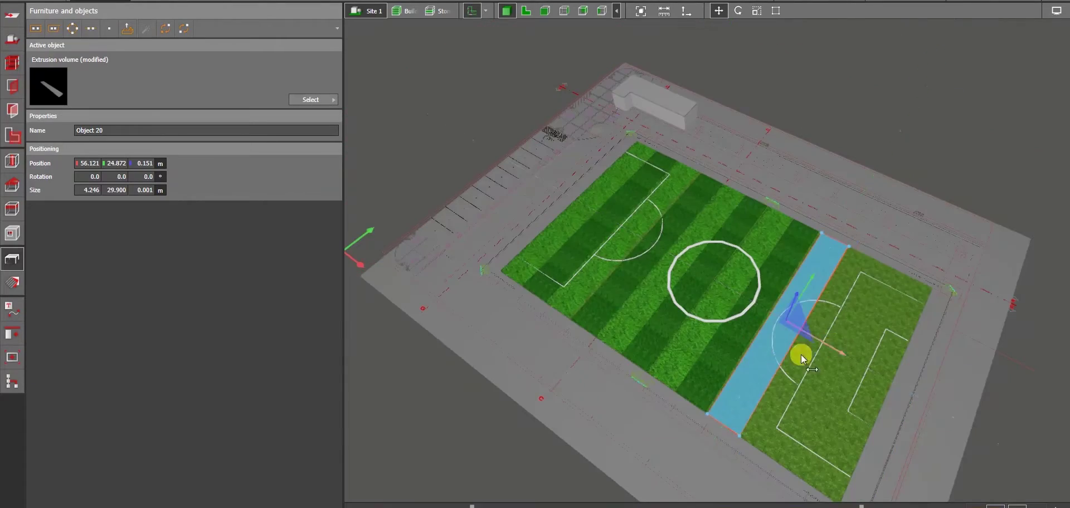
scroll(800, 355, "up", 4)
scroll(839, 303, "down", 4)
right_click_drag(613, 403, 772, 278)
left_click(773, 279)
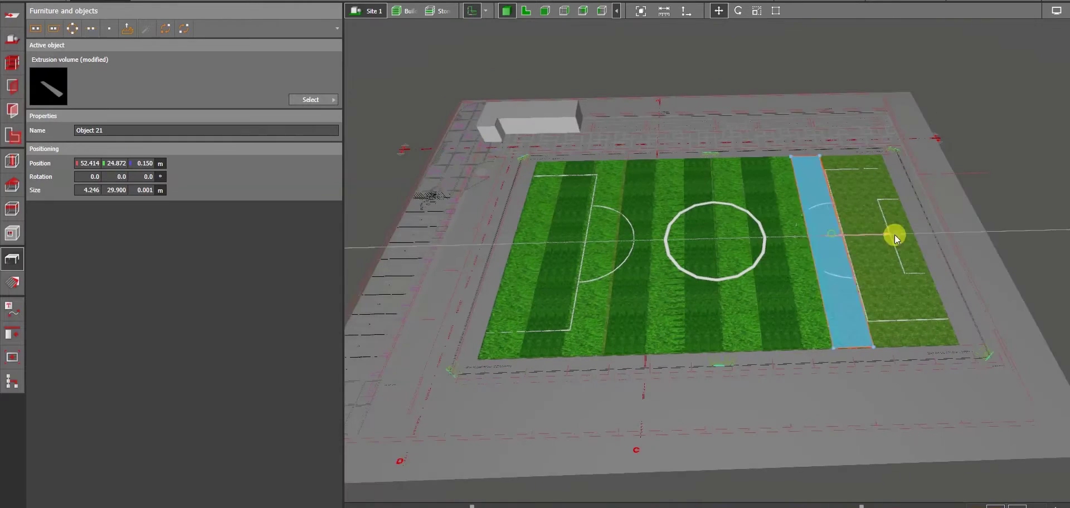
Raise the right penalty area line above the new grass strips beside its arc.
scroll(680, 319, "up", 3)
middle_click_drag(626, 384, 606, 334)
left_click(624, 342)
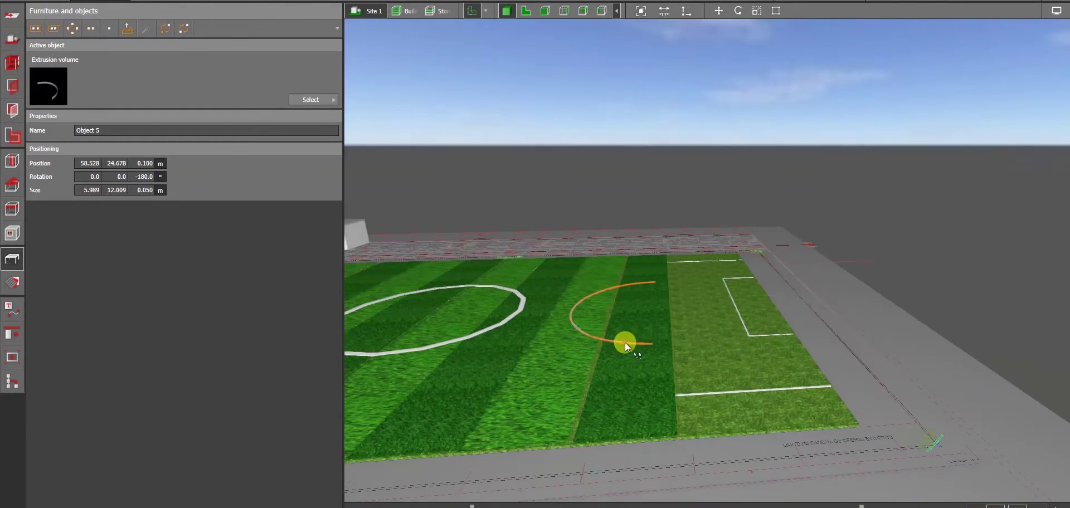
right_click(709, 390)
left_click(722, 237)
left_click_drag(713, 251, 714, 246)
key("Escape")
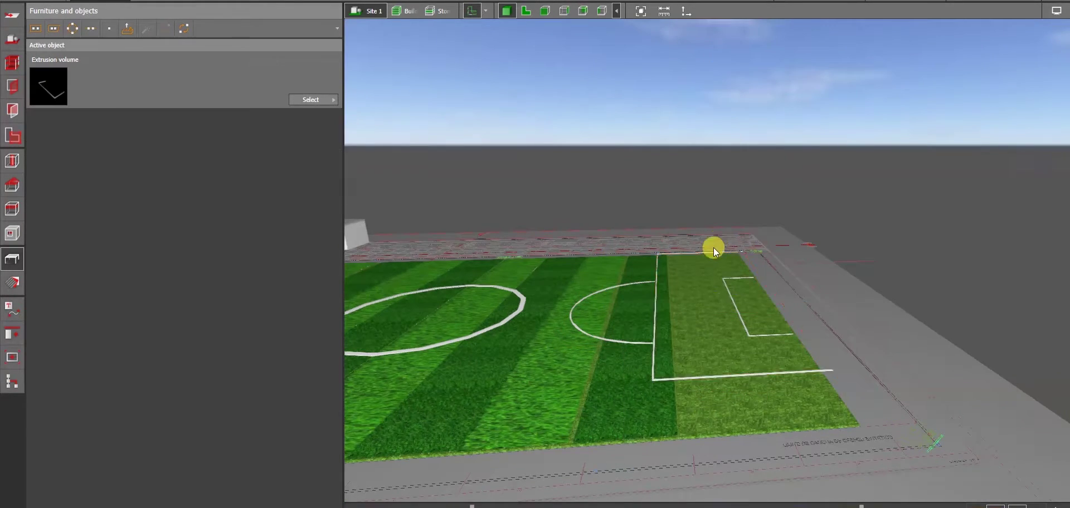
Fine-tune the elevation of the right penalty area line relative to the grass surface.
scroll(713, 248, "up", 3)
middle_click_drag(713, 284, 730, 298)
left_click(730, 299)
key("Escape")
middle_click_drag(735, 170, 724, 223)
right_click(461, 354)
left_click(499, 363)
left_click_drag(659, 191, 658, 185)
key("Escape")
middle_click_drag(658, 185, 925, 306)
scroll(924, 306, "down", 3)
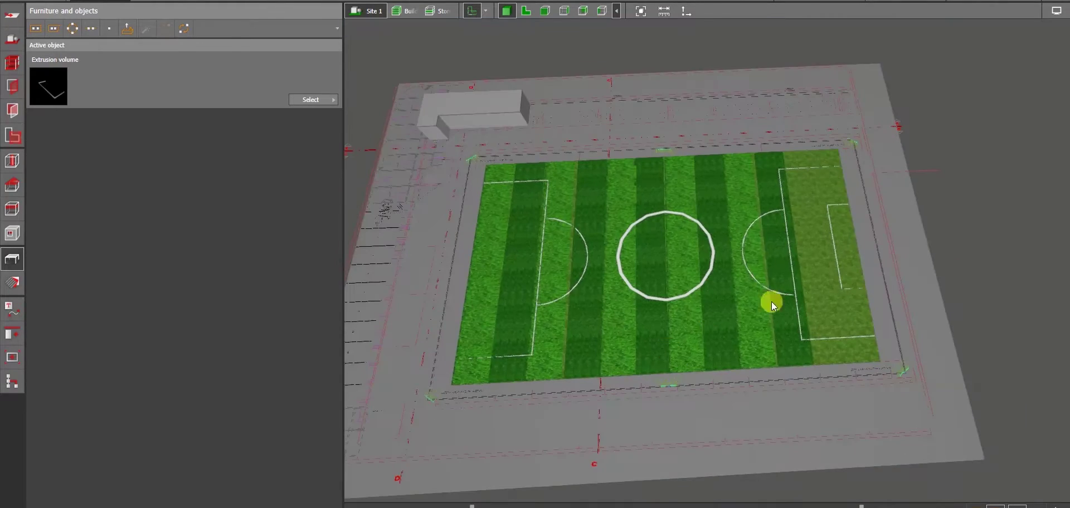
Copy further alternating grass strips to fill the pitch up to the right goal line.
left_click(748, 308)
scroll(750, 313, "up", 2)
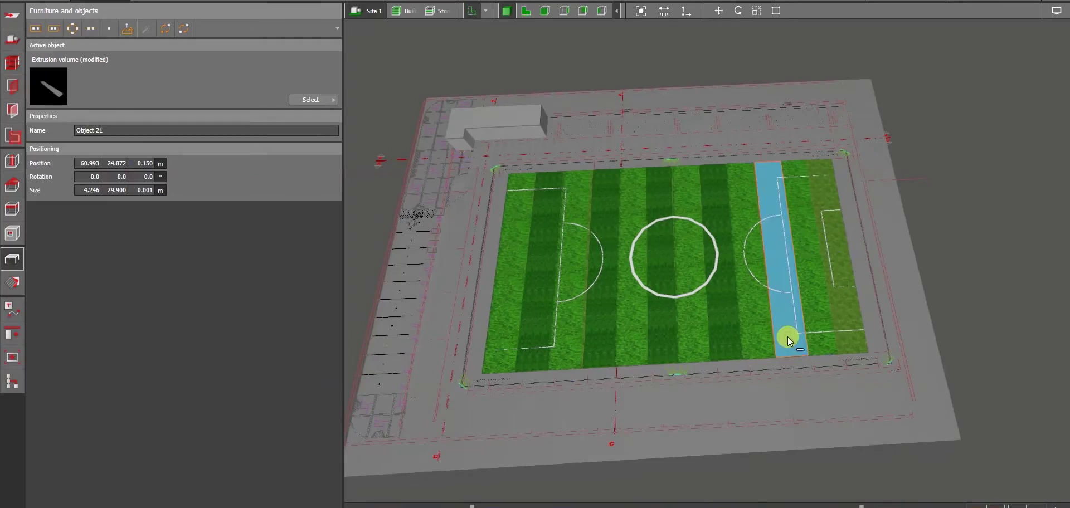
left_click_drag(890, 246, 896, 245)
left_click(960, 337)
left_click(562, 269)
Adjust the elevation of the right and left goal area lines above the grass strips.
scroll(825, 270, "up", 3)
scroll(841, 263, "down", 1)
left_click(837, 203)
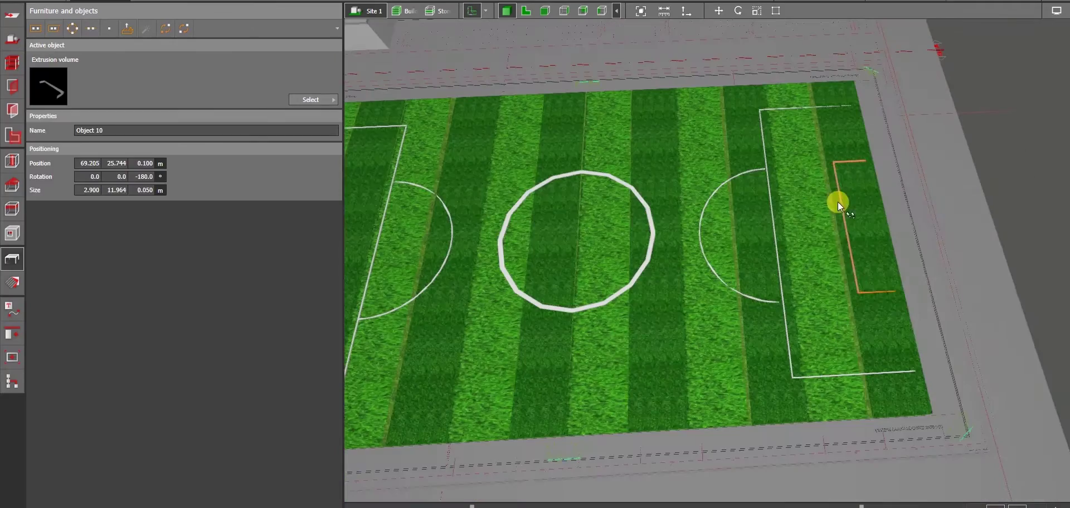
scroll(884, 173, "down", 3)
left_click(613, 273)
scroll(613, 273, "up", 2)
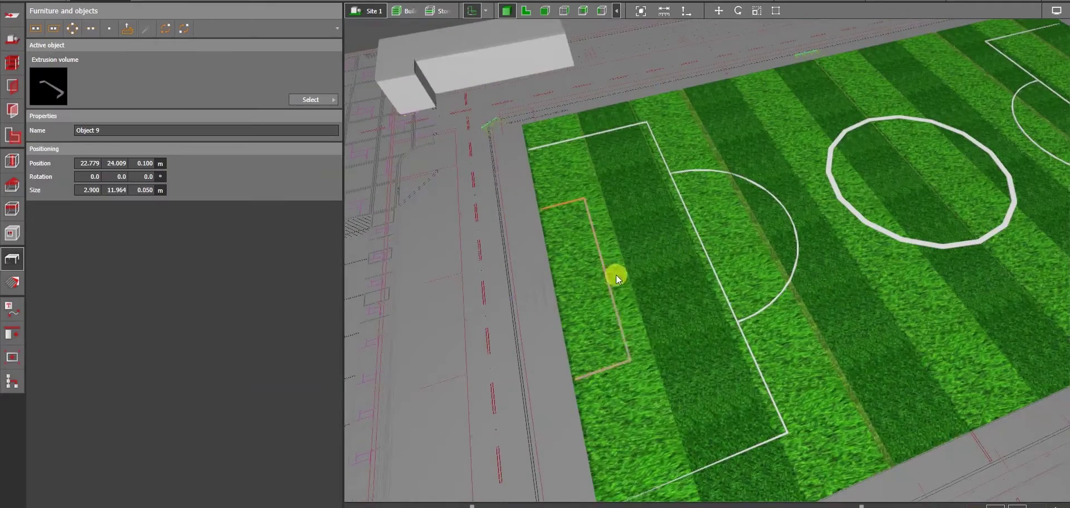
right_click_drag(623, 299, 567, 161)
left_click(484, 167)
scroll(485, 223, "down", 4)
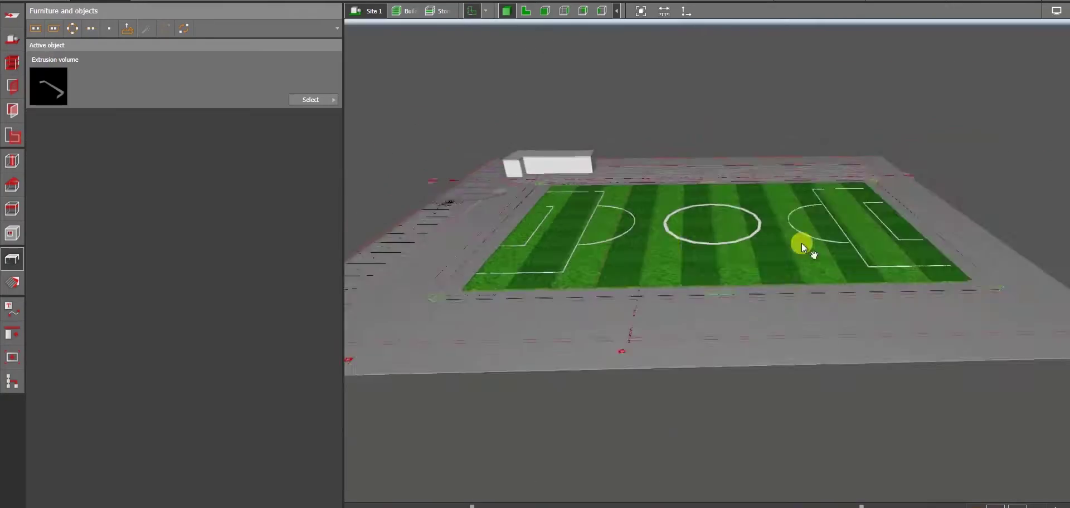
Add the Soccer+goal and wire+fence 2 objects outside the parking side of the site.
right_click_drag(668, 243, 917, 293)
scroll(908, 293, "up", 1)
left_click(846, 281)
left_click(982, 306)
middle_click_drag(982, 306, 871, 354)
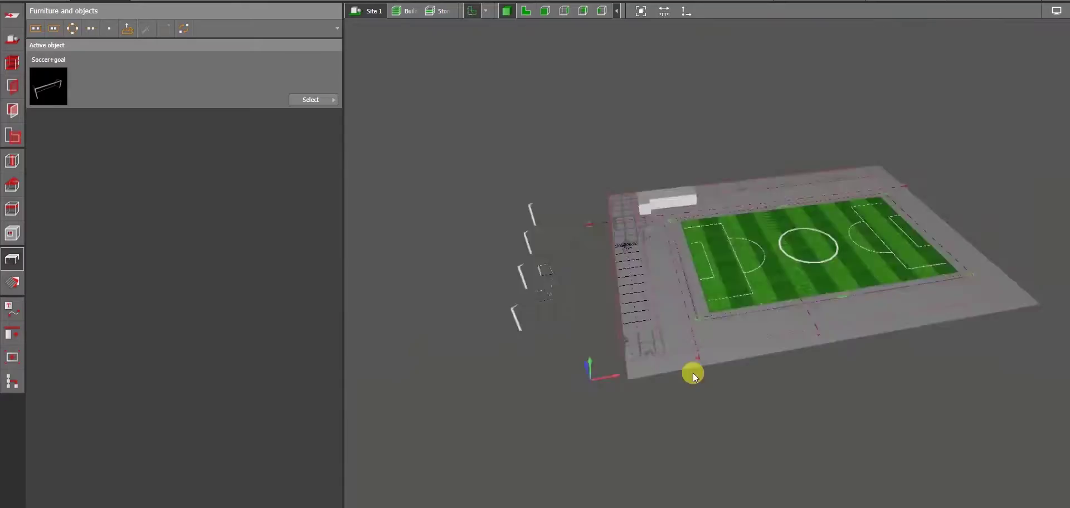
middle_click_drag(694, 373, 613, 220)
scroll(554, 279, "up", 3)
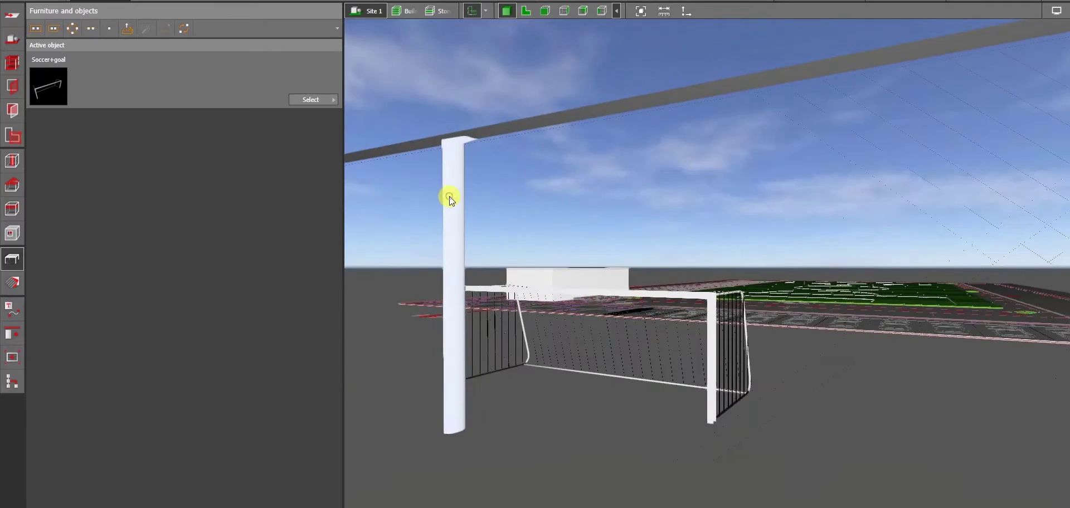
left_click(714, 337)
middle_click_drag(714, 337, 600, 258)
Move the wire fence onto the pitch's left end line in plan, at X 19.622 m and Y 41.447 m.
left_click(507, 235)
left_click(525, 11)
scroll(640, 313, "down", 6)
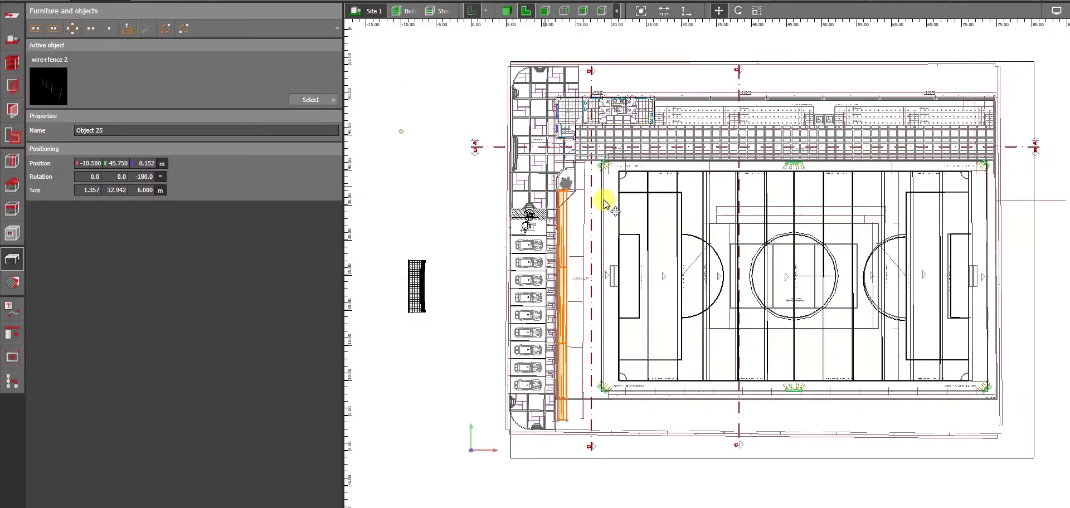
scroll(616, 171, "up", 5)
mouse_move(603, 200)
left_mouse_down()
mouse_move(630, 279)
mouse_move(601, 198)
left_mouse_up()
scroll(616, 266, "down", 3)
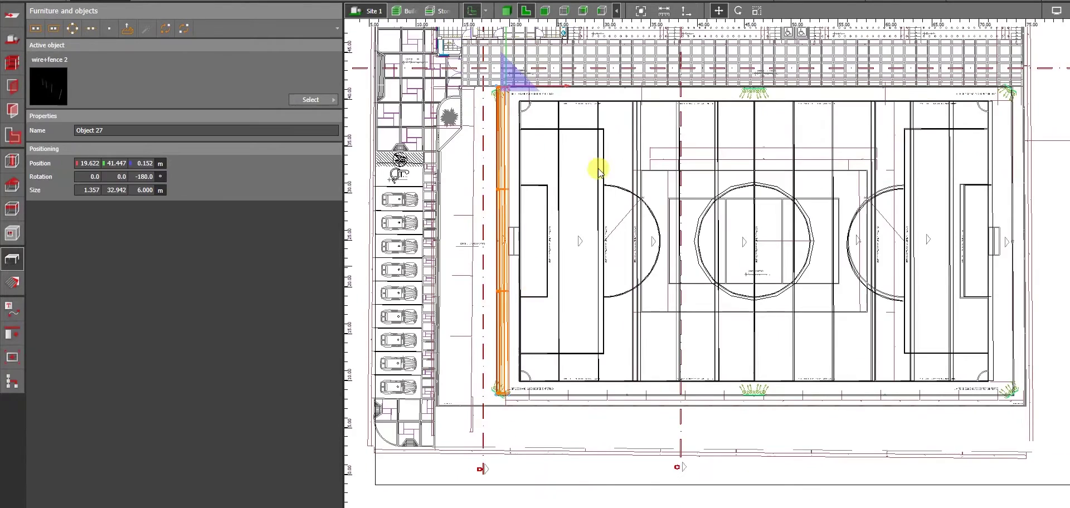
Place a copy of the wire fence along the pitch's right end and rotate it in plan.
left_click(517, 11)
left_click_drag(586, 207, 856, 217)
middle_click_drag(894, 145, 800, 277)
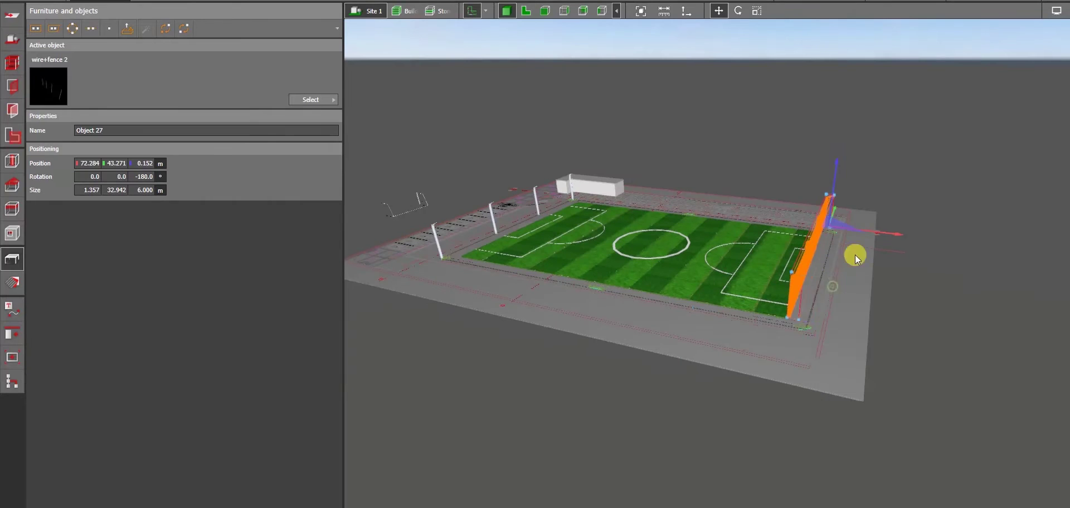
left_click(473, 13)
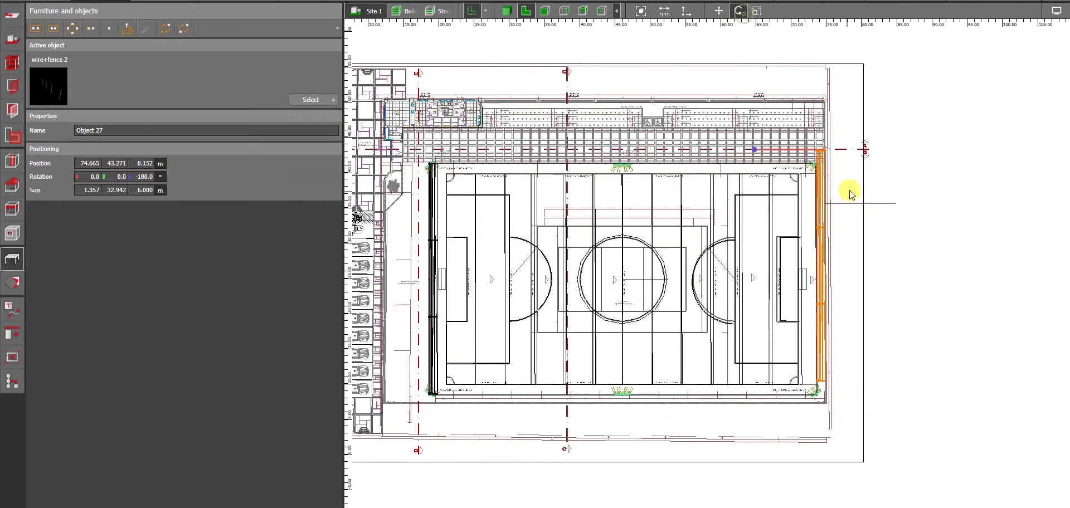
right_click(824, 72)
left_click(839, 81)
scroll(825, 253, "down", 2)
left_click(475, 10)
middle_click_drag(751, 90, 618, 142)
Copy the left-end fence, rotate the copy to 90° and place it along the pitch's upper long side.
left_click(617, 141)
left_click(524, 9)
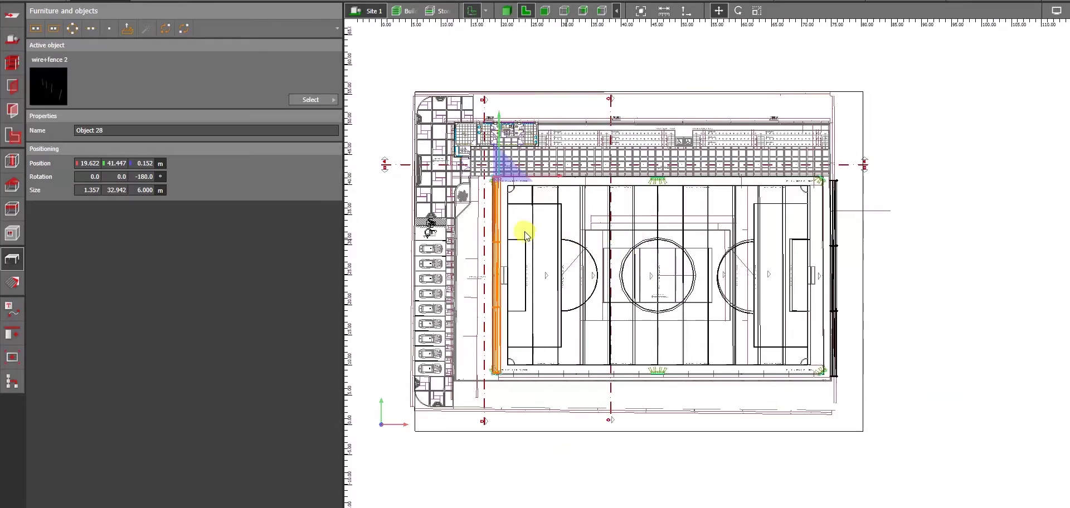
scroll(523, 232, "up", 4)
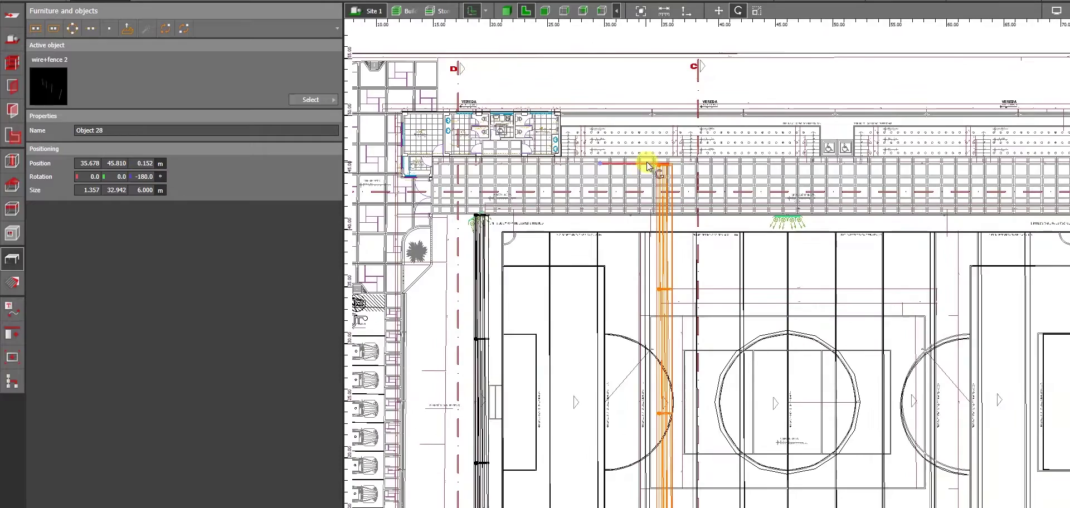
left_click_drag(646, 163, 668, 95)
scroll(627, 230, "down", 2)
right_click(616, 175)
left_click(632, 184)
left_click_drag(660, 184, 796, 233)
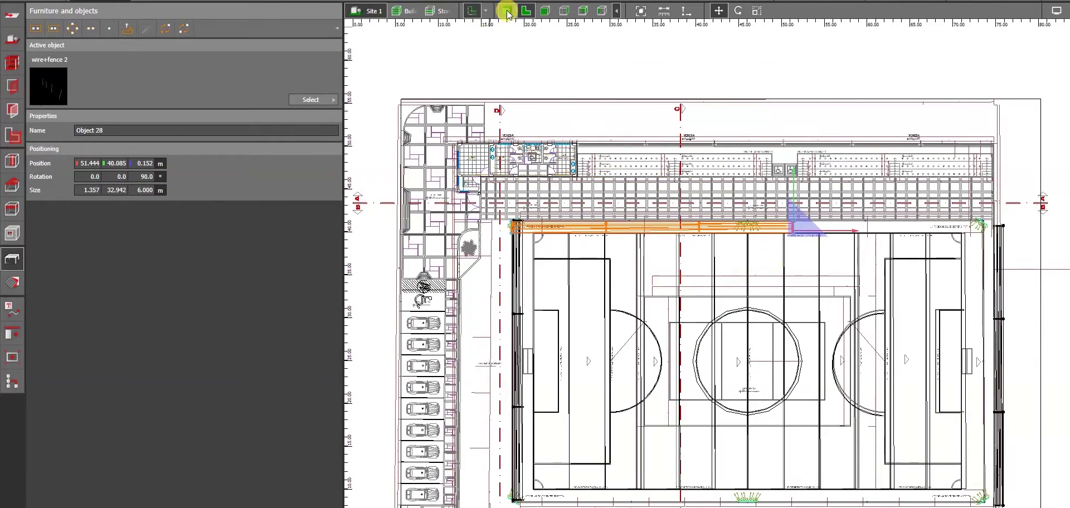
Stretch the fence on the upper long side to 55.018 m so it spans the full pitch length.
left_click(507, 12)
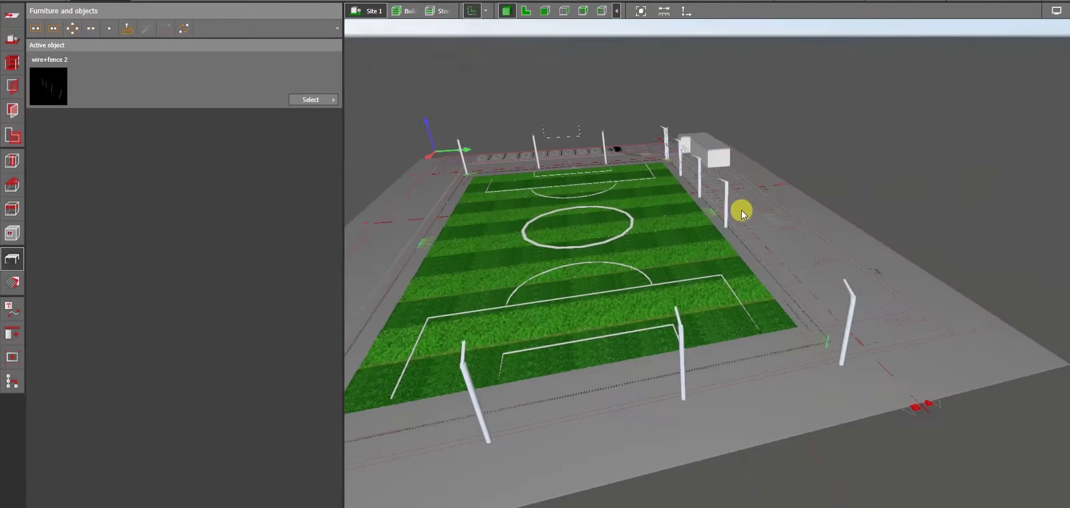
right_click(725, 207)
left_click(752, 240)
left_click_drag(728, 224, 826, 343)
left_click(893, 174)
left_click_drag(893, 174, 527, 159)
Copy the long fence, rotate the copy to -90° and place it along the pitch's lower long side.
middle_click_drag(527, 161, 775, 251)
left_click(775, 250)
middle_click_drag(713, 314, 797, 129)
left_click(797, 128)
scroll(796, 128, "down", 2)
left_click(526, 10)
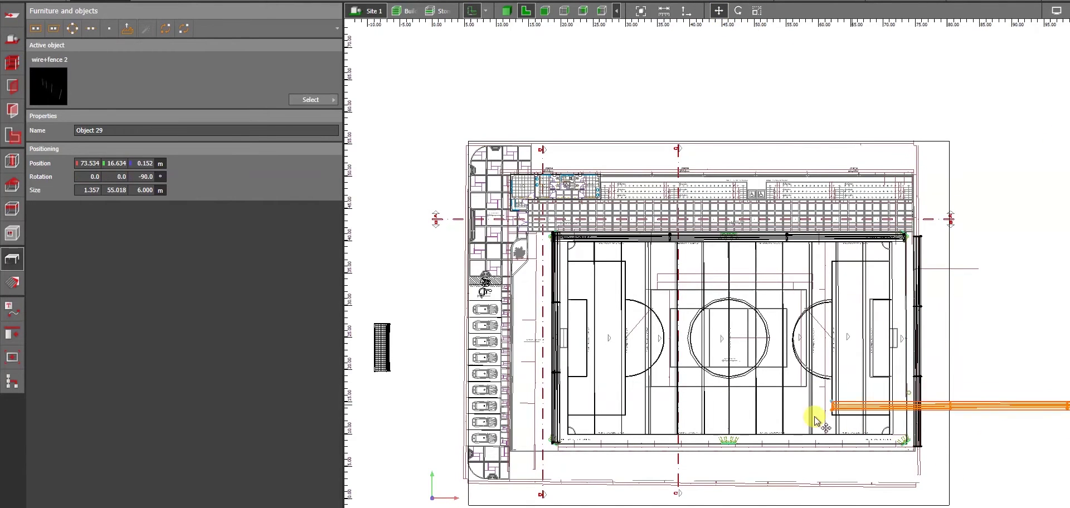
left_click_drag(553, 445, 554, 445)
scroll(657, 436, "up", 3)
middle_click_drag(657, 435, 673, 303)
scroll(672, 303, "down", 1)
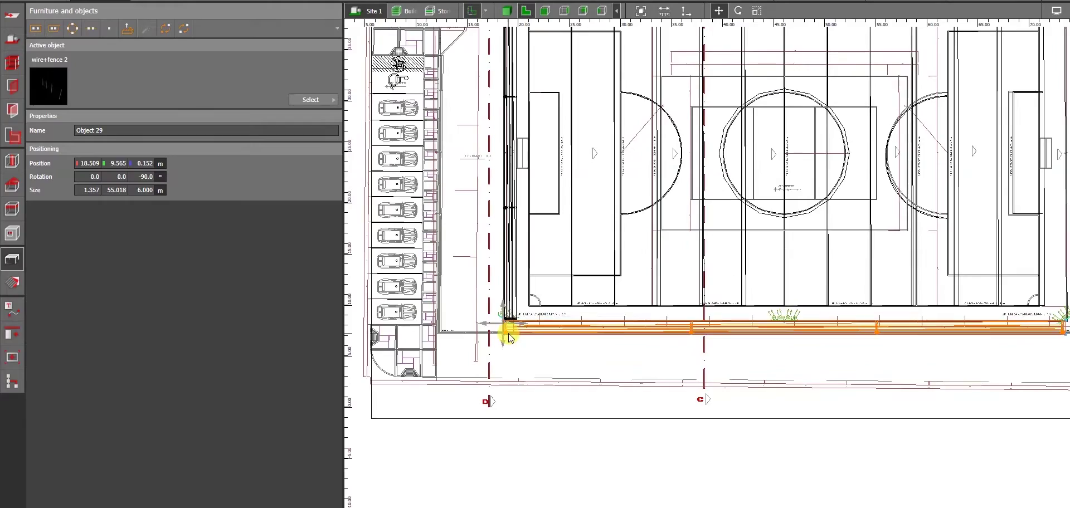
Bring the soccer goal from beside the site to the right end of the pitch.
left_click(507, 11)
right_click_drag(550, 75, 642, 239)
left_click(644, 277)
middle_click_drag(642, 240, 435, 227)
right_click(435, 225)
right_click_drag(861, 269, 817, 105)
scroll(794, 252, "up", 5)
middle_click_drag(795, 252, 855, 232)
scroll(854, 232, "down", 5)
left_click(836, 98)
right_click_drag(885, 122, 819, 134)
left_click(868, 234)
Align the soccer goal inside the right goal area in plan, at X 69.021 m and Y 28.603 m.
left_click(524, 11)
middle_click_drag(989, 189, 657, 329)
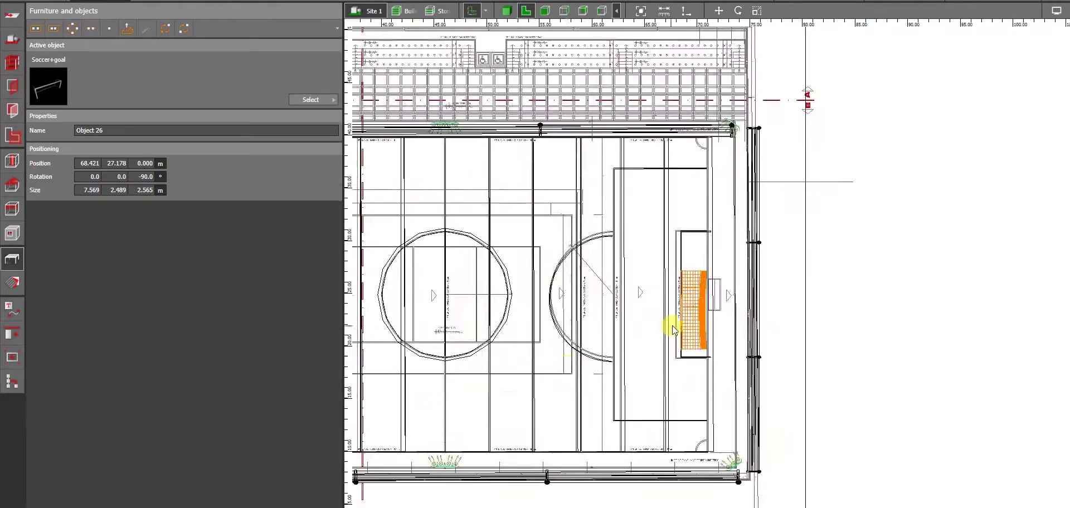
scroll(659, 333, "up", 4)
right_click(732, 281)
left_click_drag(712, 185, 706, 180)
scroll(705, 180, "down", 5)
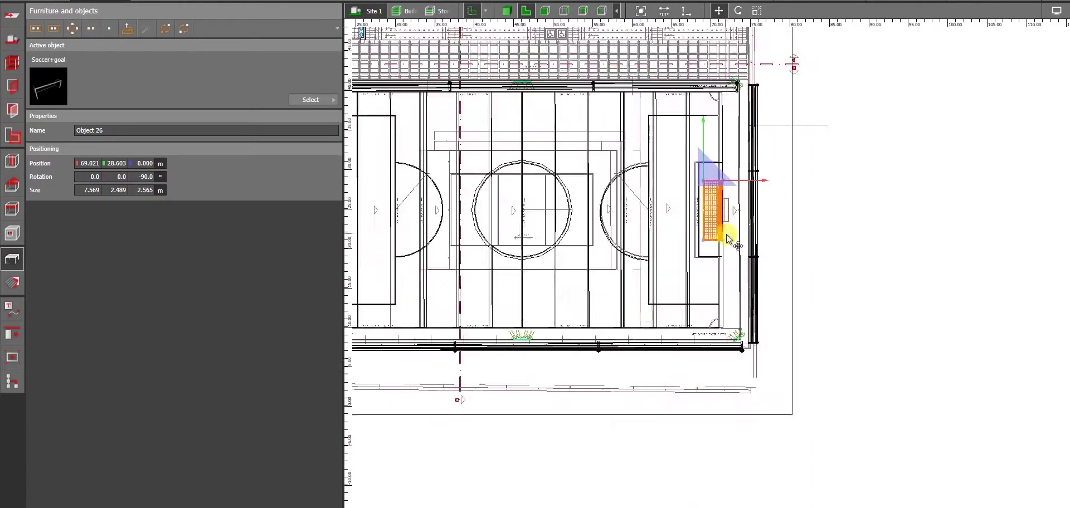
Copy the soccer goal, rotate the copy to 90° and place it in the left goal area.
middle_click_drag(667, 256, 777, 255)
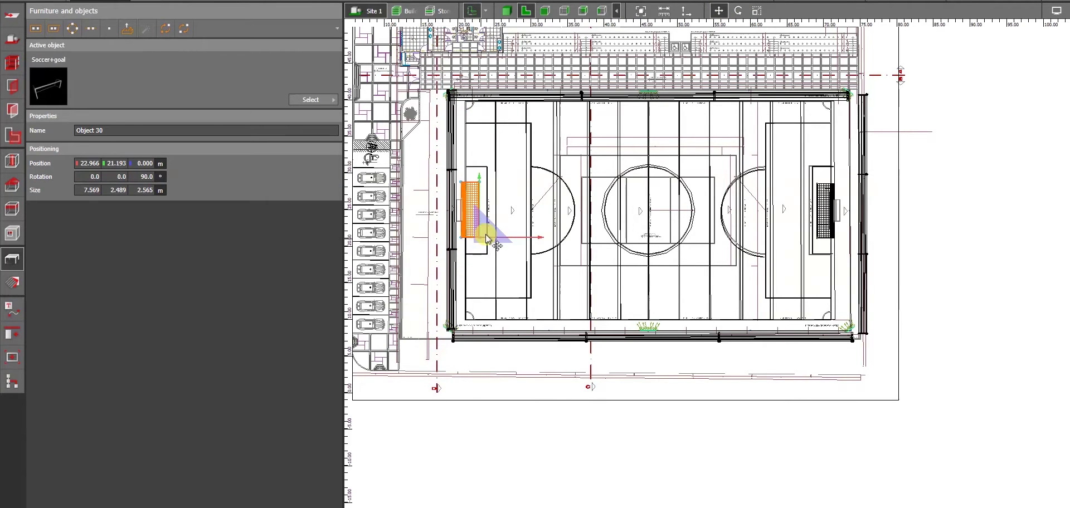
left_click(507, 10)
left_click_drag(702, 25, 870, 256)
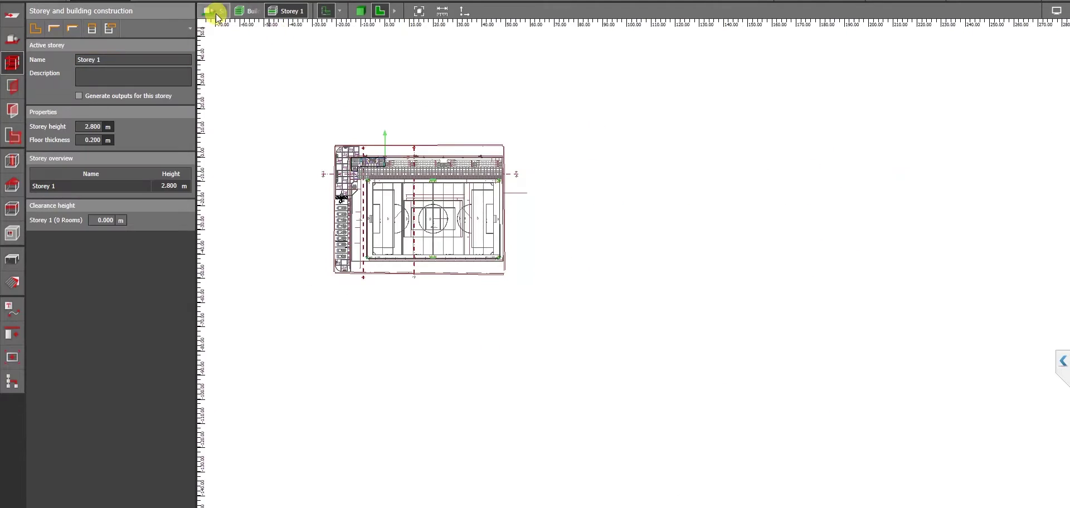
Start a 1 m high extrusion volume and trace the left arm of the 24" pole's twin-lamp bracket.
scroll(621, 406, "up", 5)
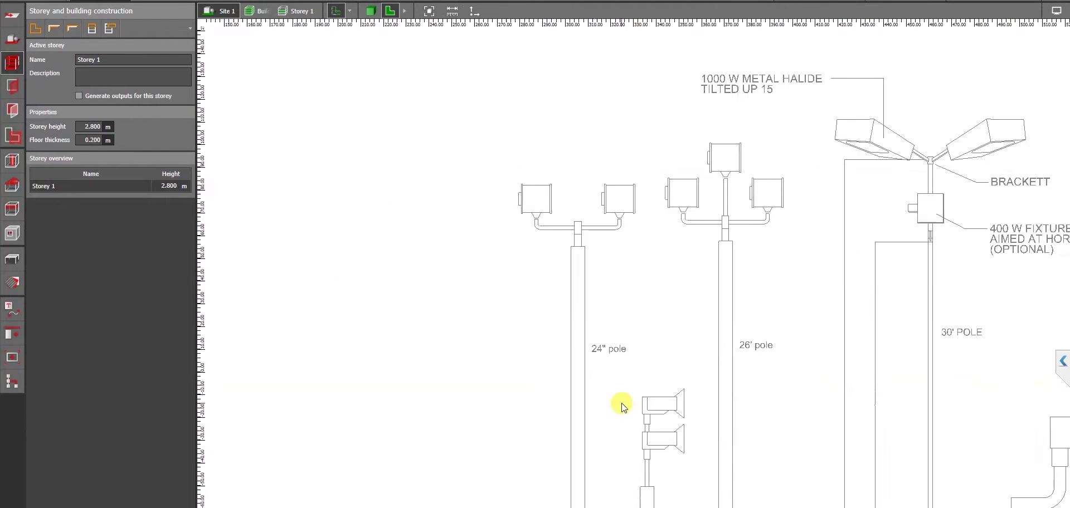
left_click(128, 30)
scroll(510, 184, "up", 3)
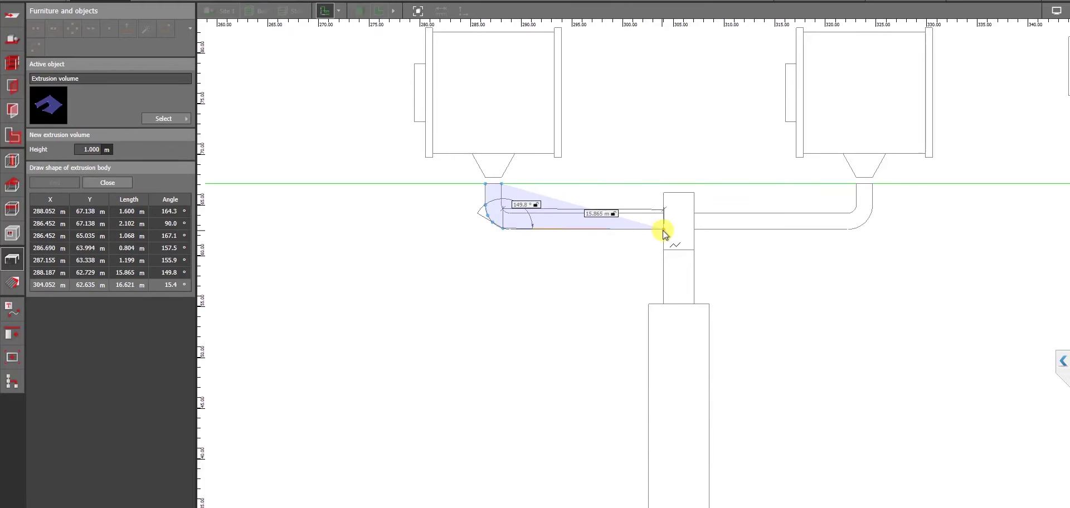
left_click(638, 220)
left_click(627, 221)
scroll(646, 340, "down", 5)
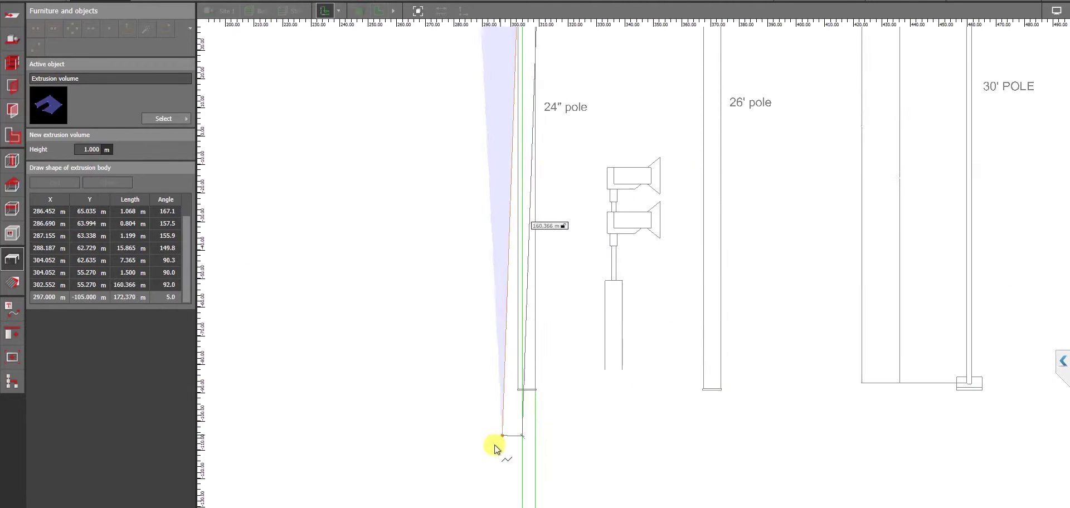
Trace the bracket's central post and right arm, and close the extrusion outline.
left_click(537, 389)
scroll(536, 390, "down", 4)
scroll(499, 304, "up", 4)
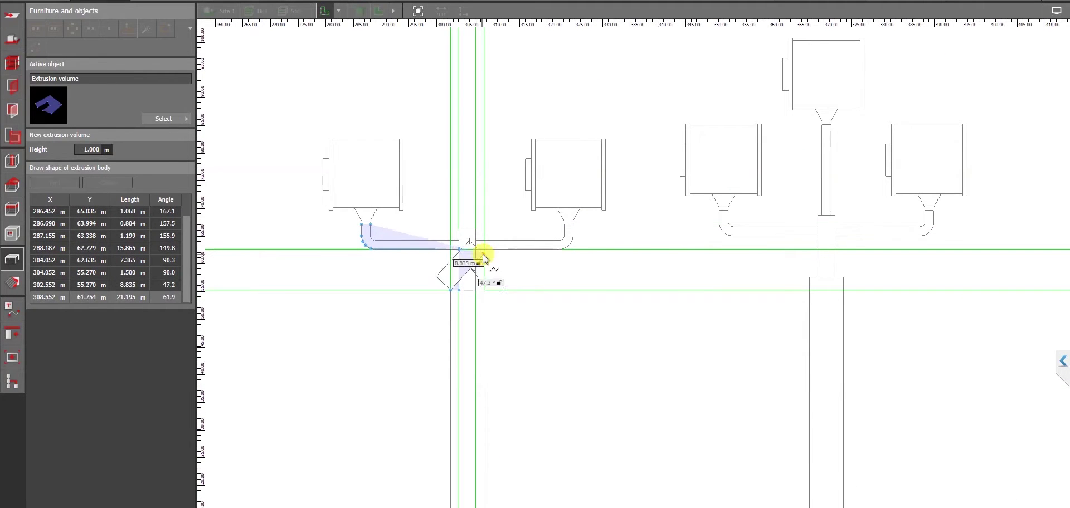
left_click(573, 239)
scroll(572, 240, "up", 3)
left_click(574, 219)
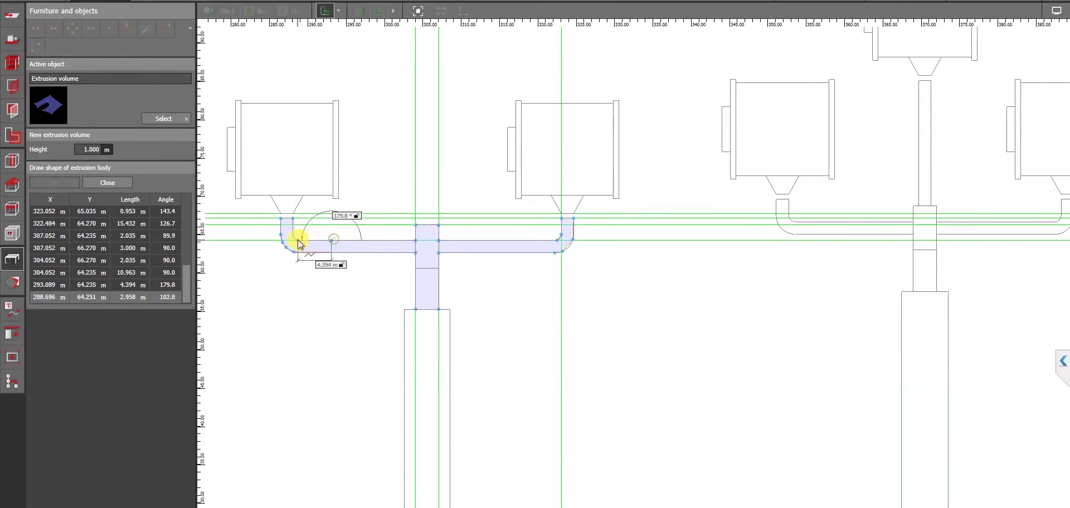
left_click(321, 241)
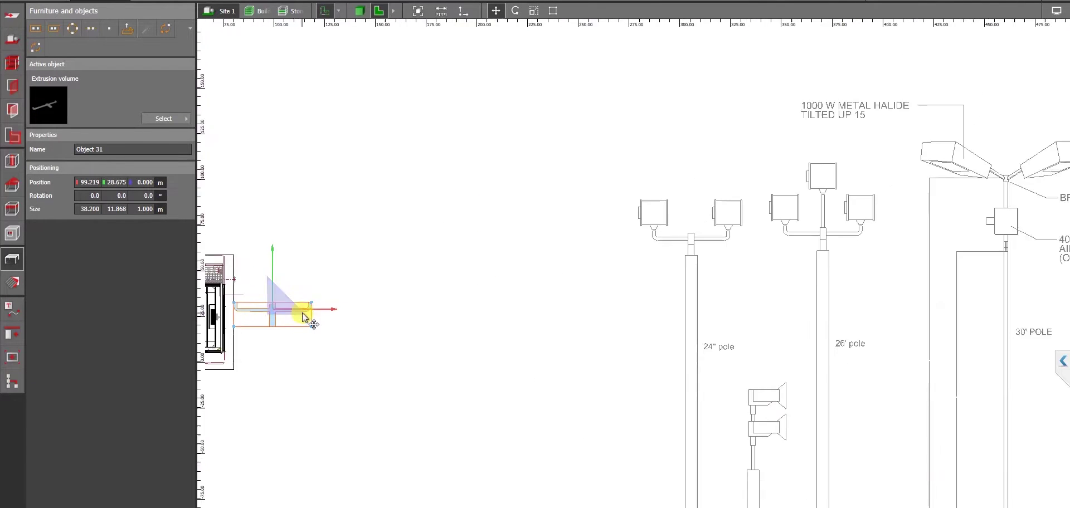
Scale the extruded lamp bracket beside the site to 15.721 m by 5.366 m.
scroll(302, 313, "up", 3)
right_click(555, 246)
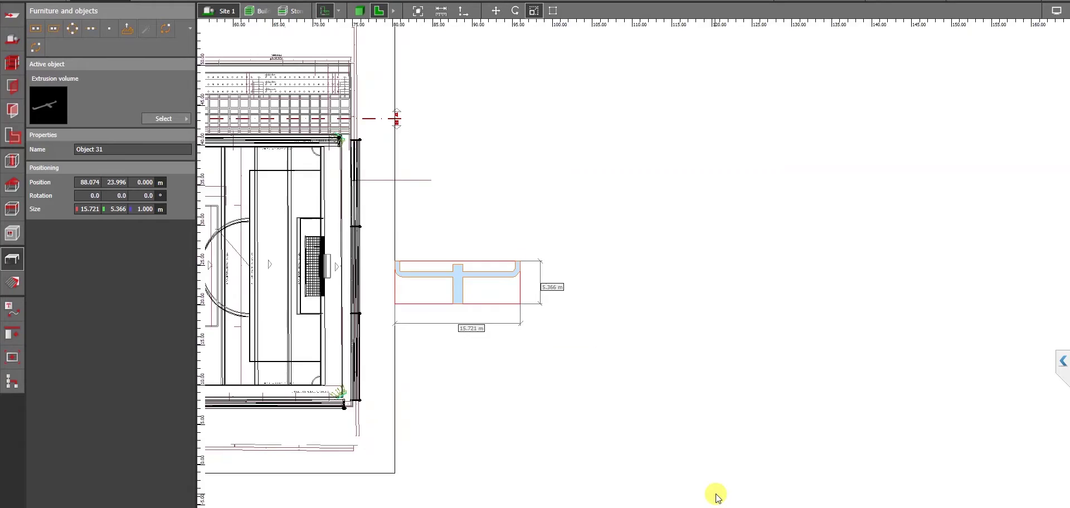
scroll(774, 496, "down", 6)
middle_click_drag(808, 477, 526, 324)
middle_click_drag(357, 278, 502, 290)
scroll(503, 289, "up", 4)
left_click(359, 10)
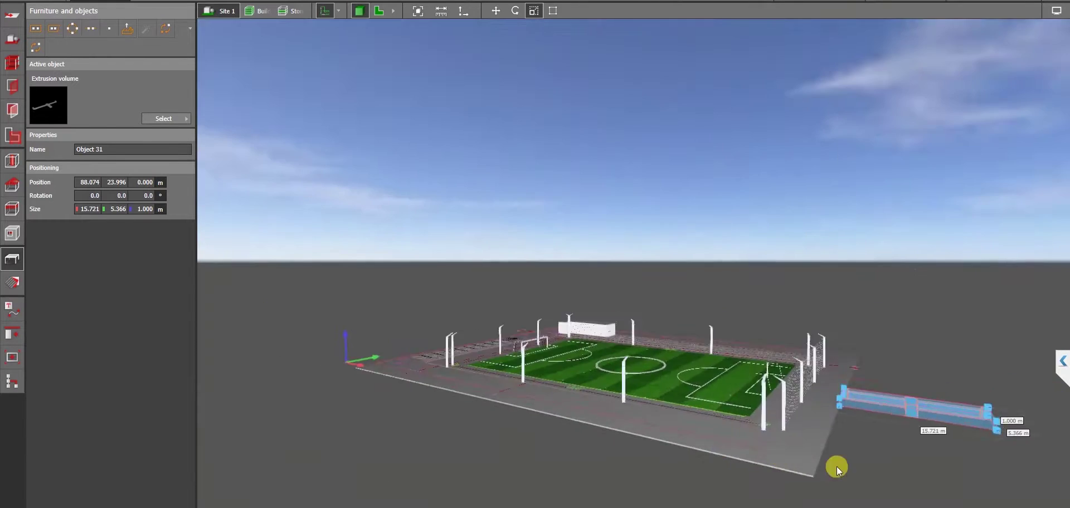
Scale the extruded lamp bracket down to 4.471 m by 1.000 m by 0.300 m.
right_click_drag(791, 454, 767, 402)
left_click_drag(767, 400, 736, 400)
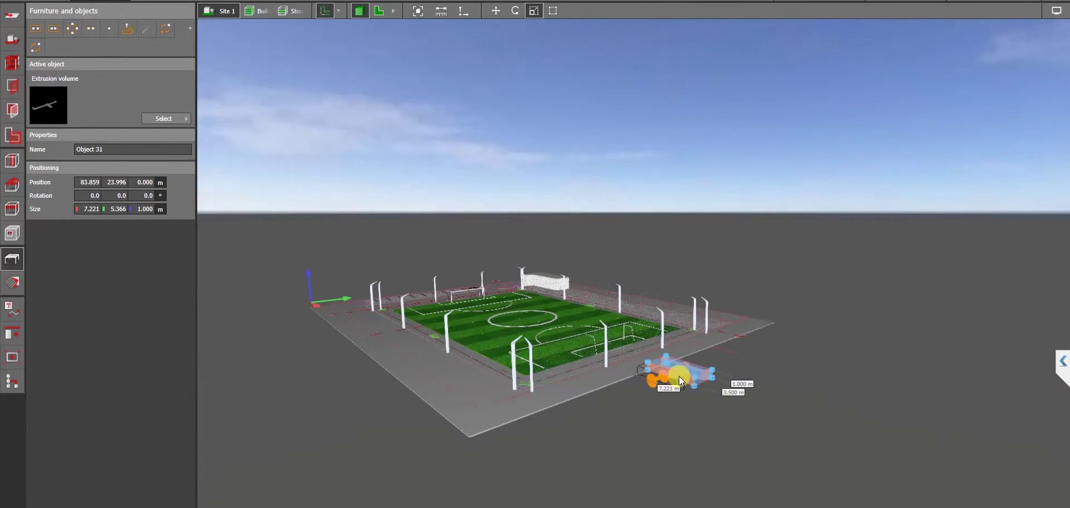
left_click_drag(675, 376, 685, 374)
right_click_drag(724, 346, 782, 360)
scroll(781, 360, "up", 3)
left_click_drag(700, 373, 631, 367)
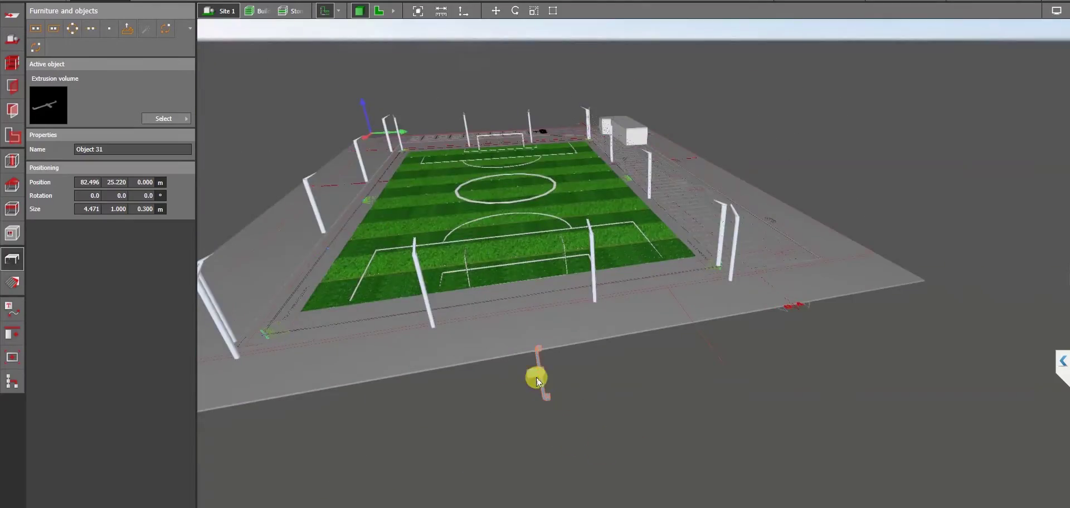
Add a vertical cylinder on the pole symbol at the field's upper-right plan corner, sized 0.450 m by 0.401 m and 10 m high.
left_click(379, 11)
scroll(693, 160, "up", 10)
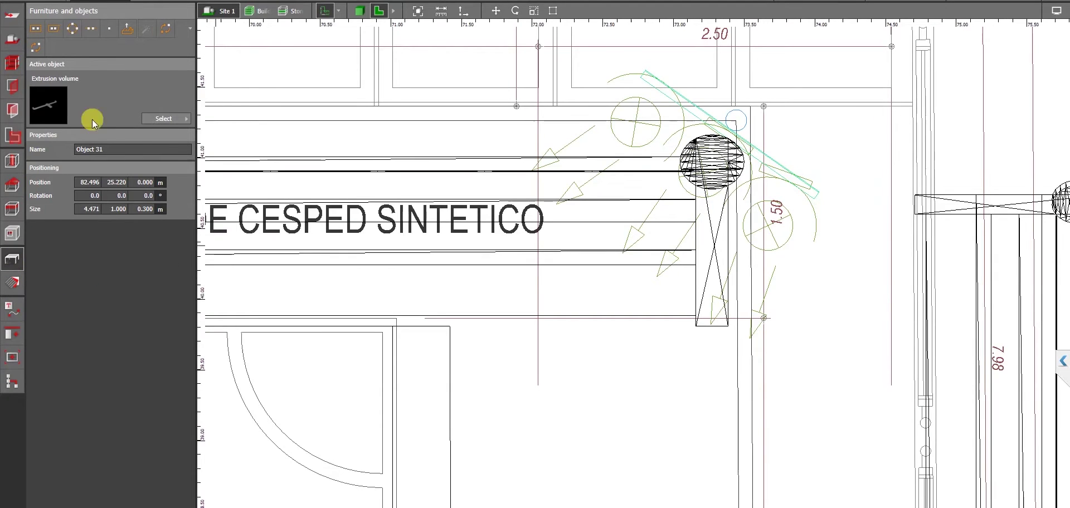
left_click(167, 119)
left_click(234, 256)
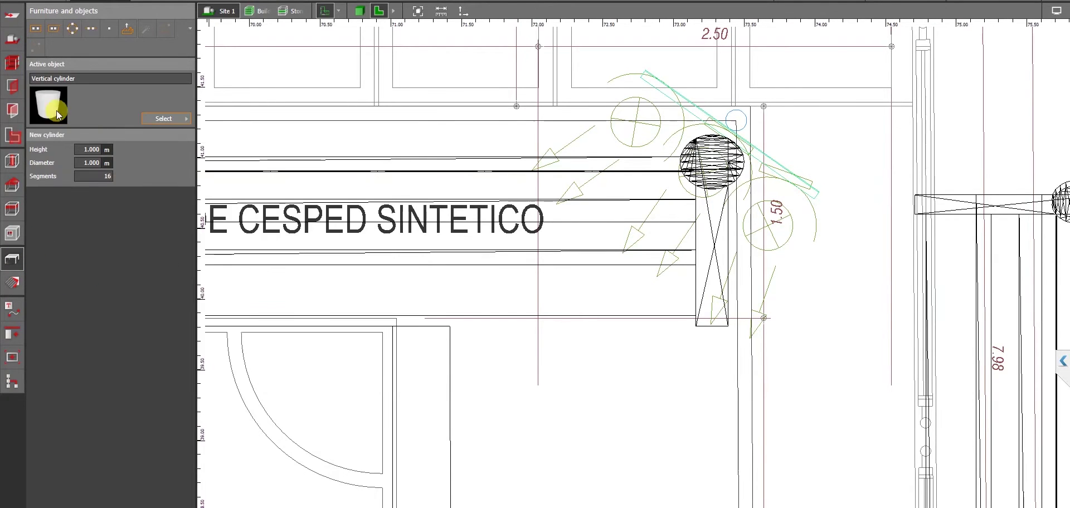
scroll(712, 144, "up", 1)
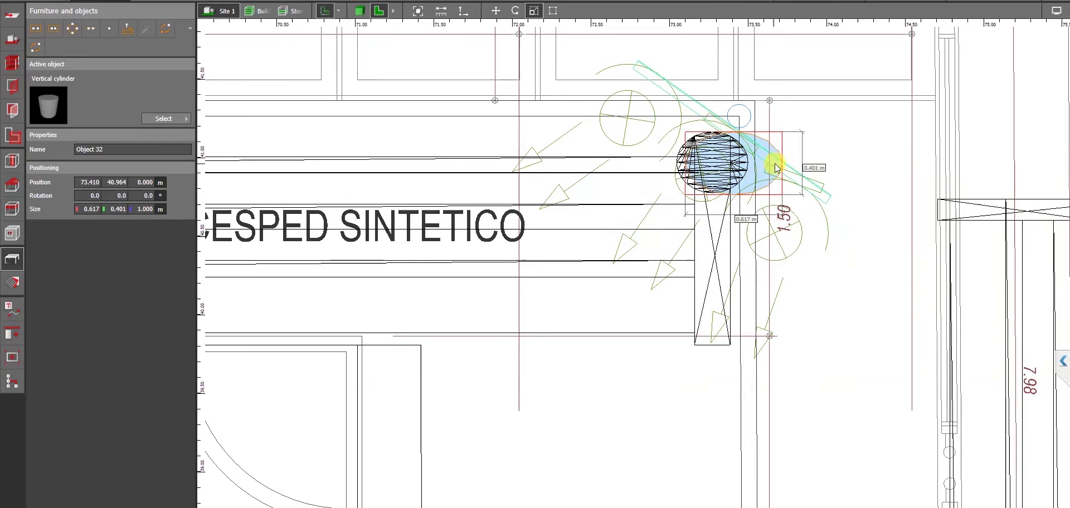
left_click(359, 11)
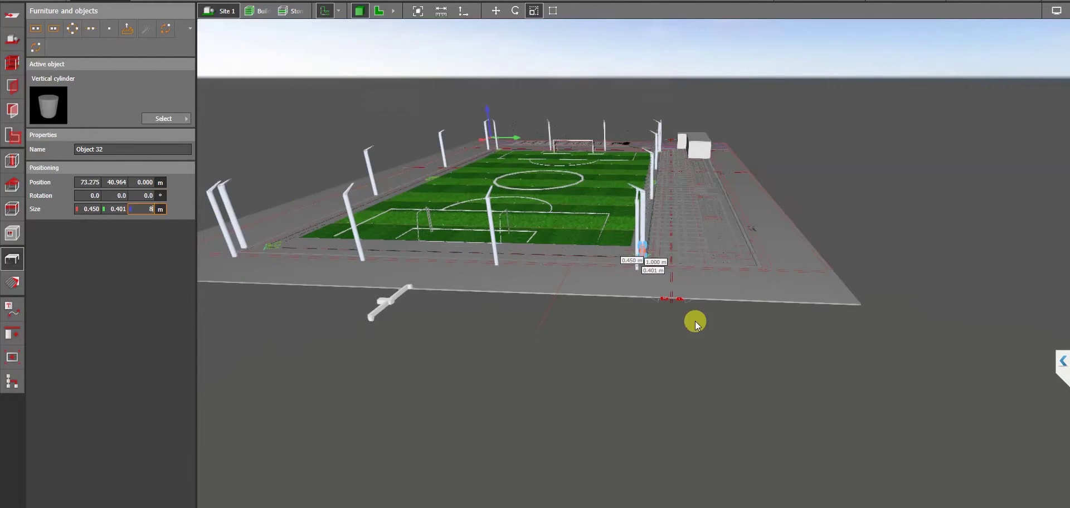
left_click(695, 321)
Move the lamp bracket to the tall corner pole at X 73.539, Y 41.495 m and raise it to 10 m.
right_click_drag(678, 268, 674, 223)
left_click(619, 241)
right_click_drag(619, 242, 819, 328)
left_click(856, 379)
right_click_drag(856, 379, 541, 346)
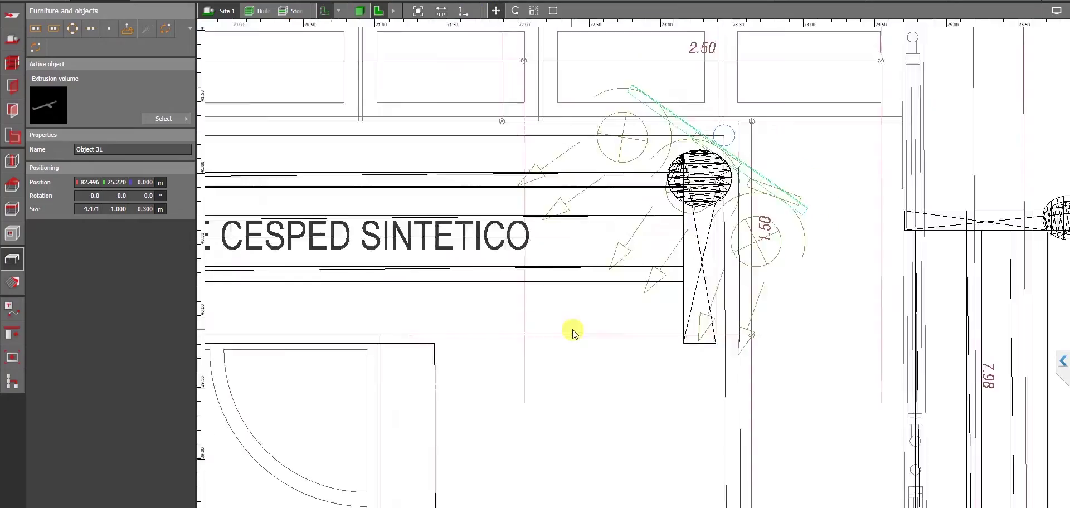
left_click(359, 10)
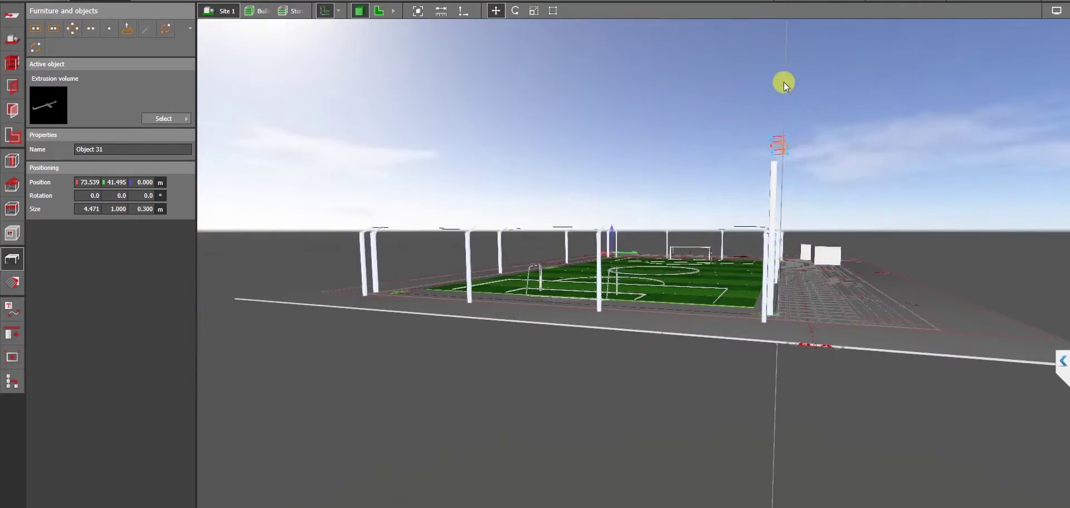
left_click_drag(783, 82, 784, 82)
Rotate the lamp bracket 90° about its X axis so its central post stands vertical.
scroll(718, 163, "up", 3)
right_click_drag(717, 163, 786, 162)
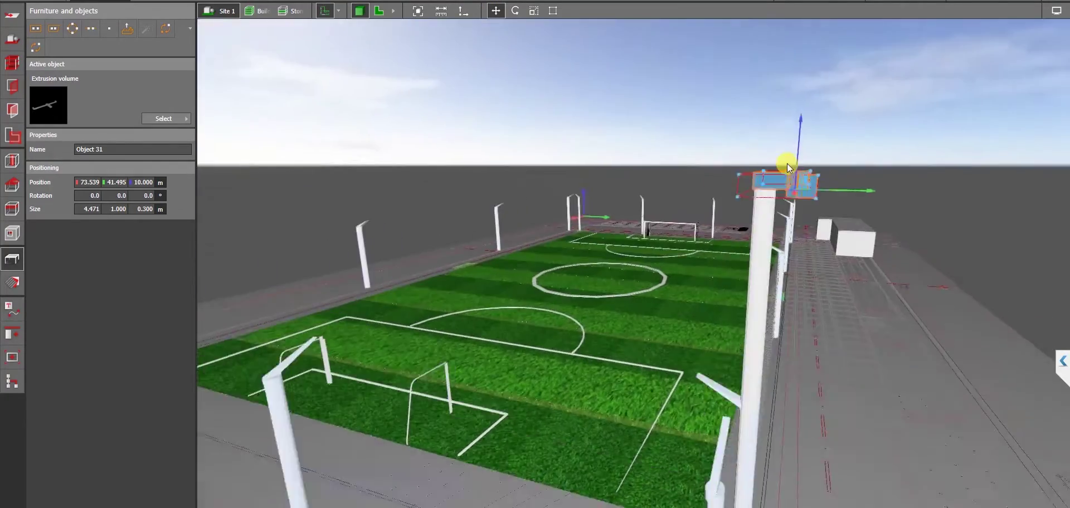
scroll(787, 163, "up", 1)
left_click(784, 145)
left_click_drag(784, 144, 801, 130)
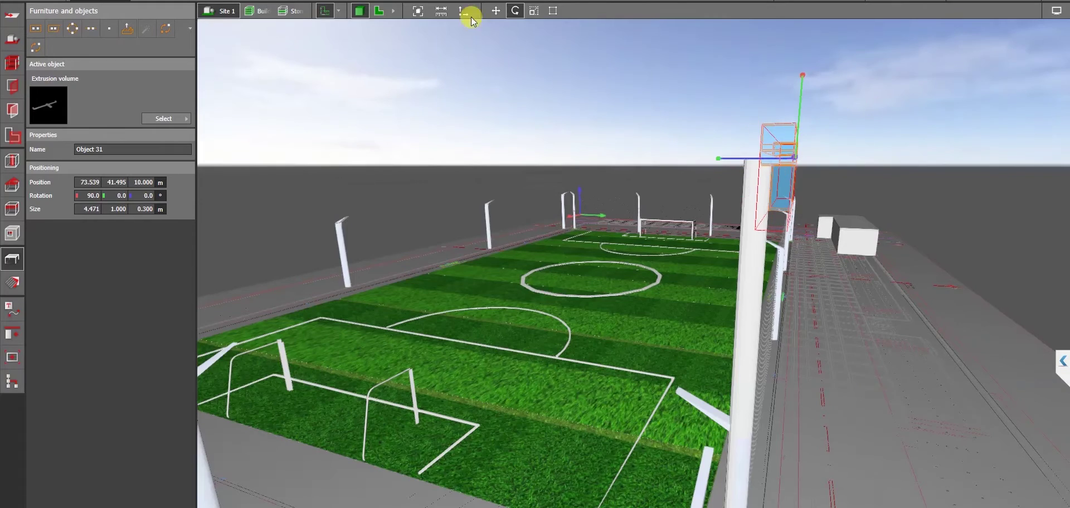
Place the upright bracket on the pole top at X 73.300, Y 41.165 and Z 10.450 m.
left_click_drag(768, 43, 768, 42)
right_click_drag(768, 43, 721, 252)
left_click(724, 251)
left_click(379, 10)
middle_click_drag(717, 296, 789, 339)
Rotate the bracket about its vertical axis to -45° so it faces diagonally across the field.
left_click(515, 10)
scroll(709, 249, "up", 5)
scroll(788, 143, "down", 3)
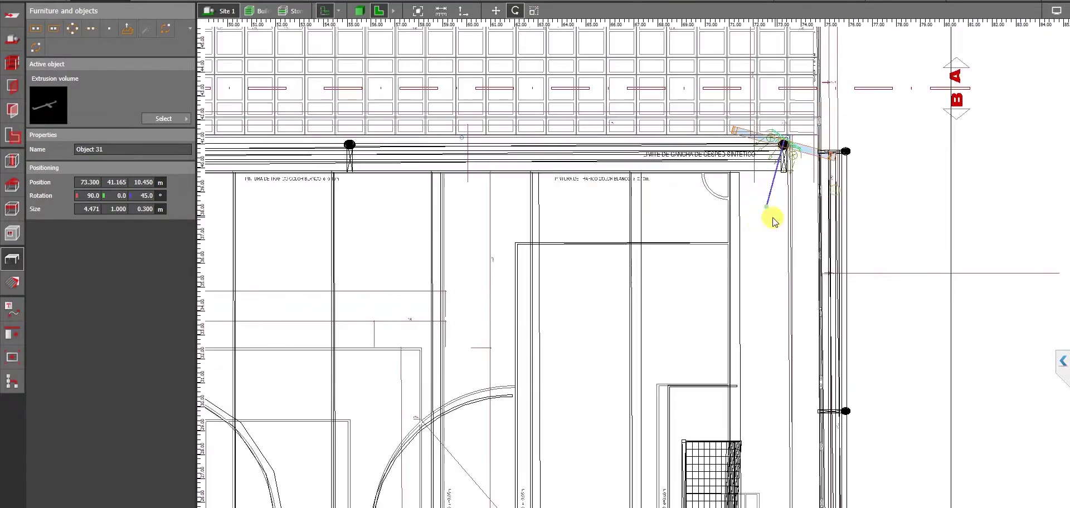
left_click(357, 12)
right_click_drag(653, 283, 629, 235)
middle_click_drag(627, 235, 602, 266)
left_click(379, 11)
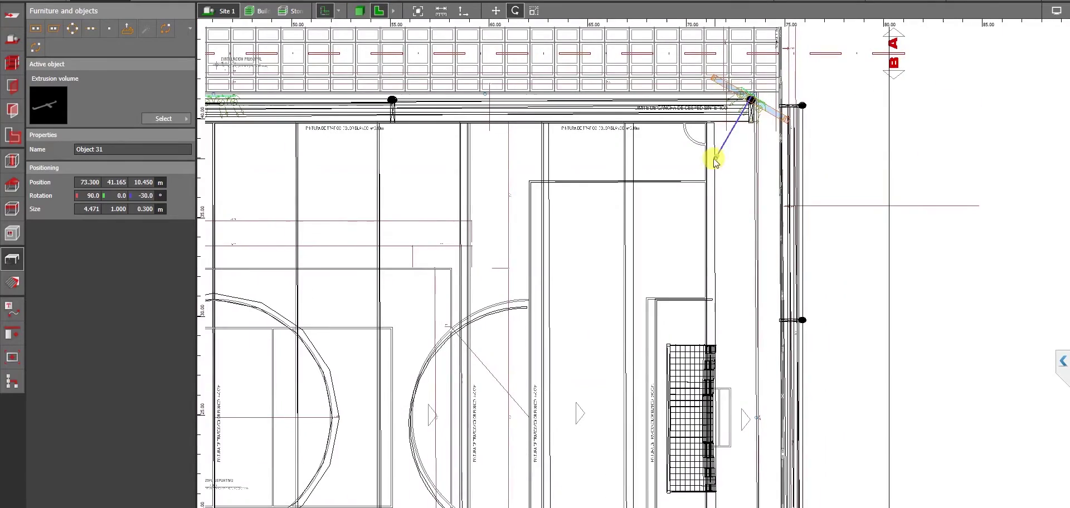
left_click(360, 12)
Shift the rotated bracket to Y 41.056 m over the pole top.
middle_click_drag(624, 256, 467, 54)
middle_click_drag(523, 72, 552, 178)
left_click_drag(579, 153, 587, 152)
key("Escape")
middle_click_drag(587, 152, 868, 248)
scroll(630, 167, "up", 1)
right_click(605, 244)
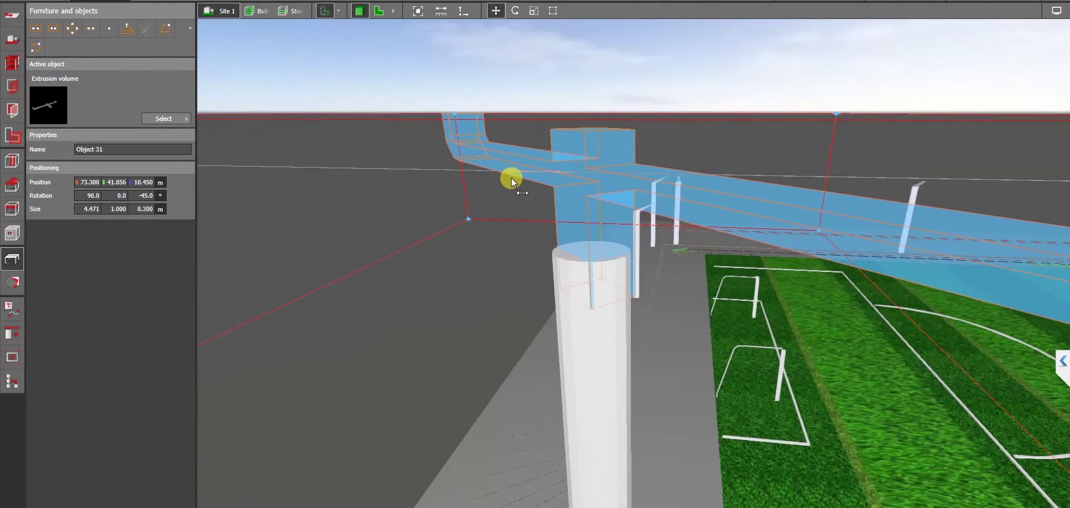
Shift the bracket to X 73.350 m to line its central post up with the pole.
scroll(511, 183, "down", 3)
left_click(427, 110)
middle_click_drag(427, 111, 600, 203)
left_click(379, 10)
scroll(509, 179, "down", 3)
middle_click_drag(657, 372, 717, 240)
scroll(826, 292, "up", 1)
middle_click_drag(669, 75, 666, 296)
left_click(359, 10)
right_click_drag(702, 181, 433, 187)
left_click(433, 186)
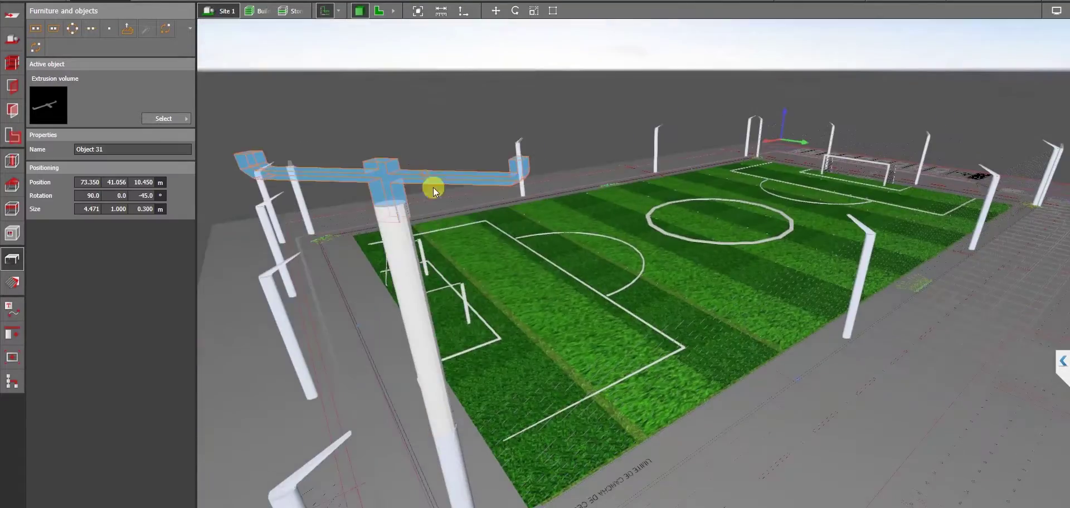
Shorten the lamp bracket's overall length to 3.354 m.
middle_click_drag(433, 187, 600, 208)
left_click_drag(449, 166, 449, 166)
right_click_drag(450, 166, 579, 179)
right_click(747, 202)
left_click(769, 210)
Recentre the shortened bracket over its pole at X 73.350, Y 41.056 m.
left_click(379, 11)
scroll(759, 212, "up", 3)
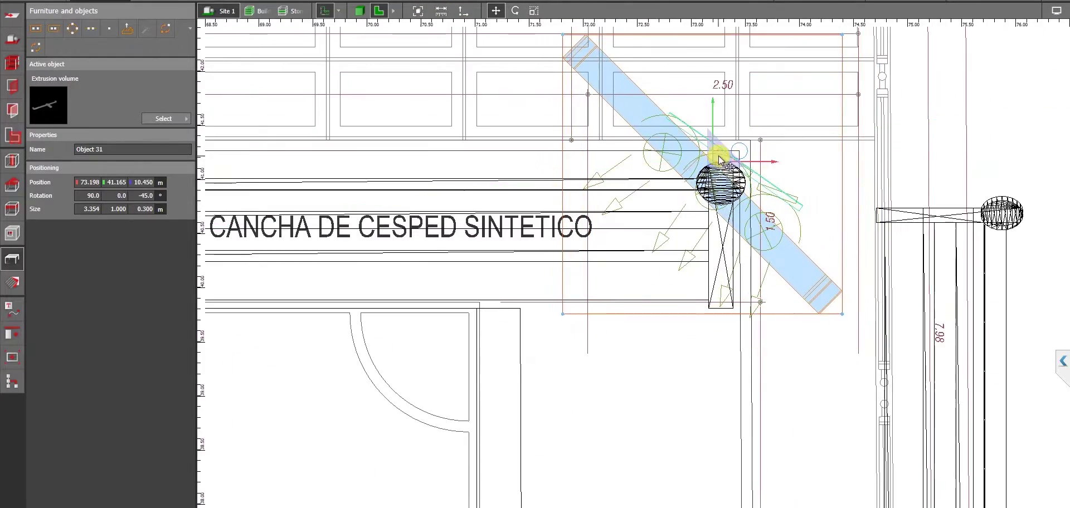
left_click(359, 11)
middle_click_drag(404, 242, 863, 123)
left_click(948, 45)
right_click_drag(947, 45, 656, 105)
scroll(656, 105, "up", 3)
left_click(711, 118)
right_click_drag(713, 119, 685, 144)
left_click_drag(685, 140, 670, 140)
Copy the lamp bracket and move the copy to the diagonally opposite corner of the field.
left_click(983, 140)
right_click_drag(983, 139, 661, 184)
scroll(661, 183, "down", 2)
left_click(399, 11)
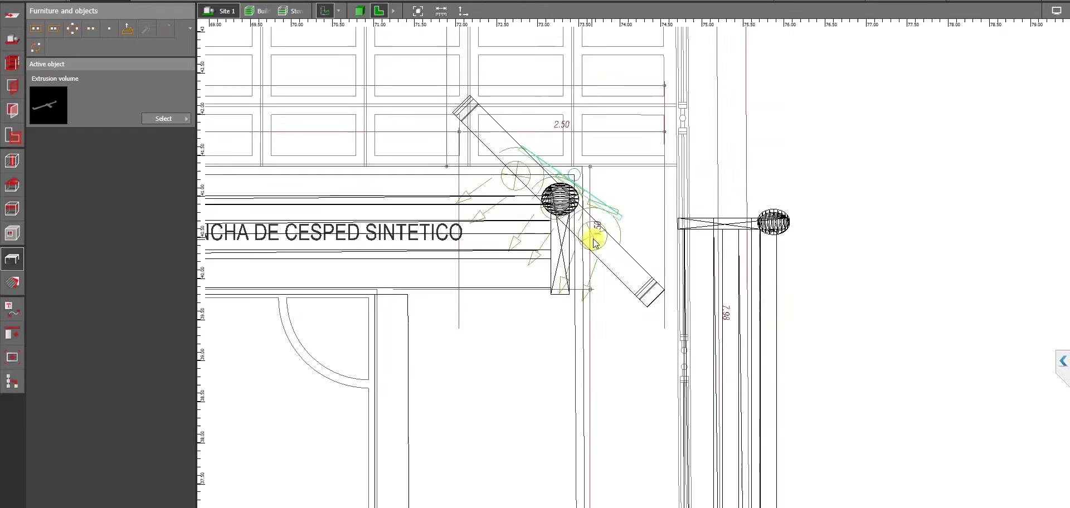
left_click_drag(583, 211, 970, 258, "ctrl")
scroll(748, 240, "down", 8)
left_click_drag(871, 167, 666, 307)
middle_click_drag(666, 307, 831, 167)
left_click_drag(831, 167, 278, 425)
middle_click_drag(569, 357, 512, 449)
left_click(889, 127)
Make a copy of the 10 m corner pole.
left_click(359, 11)
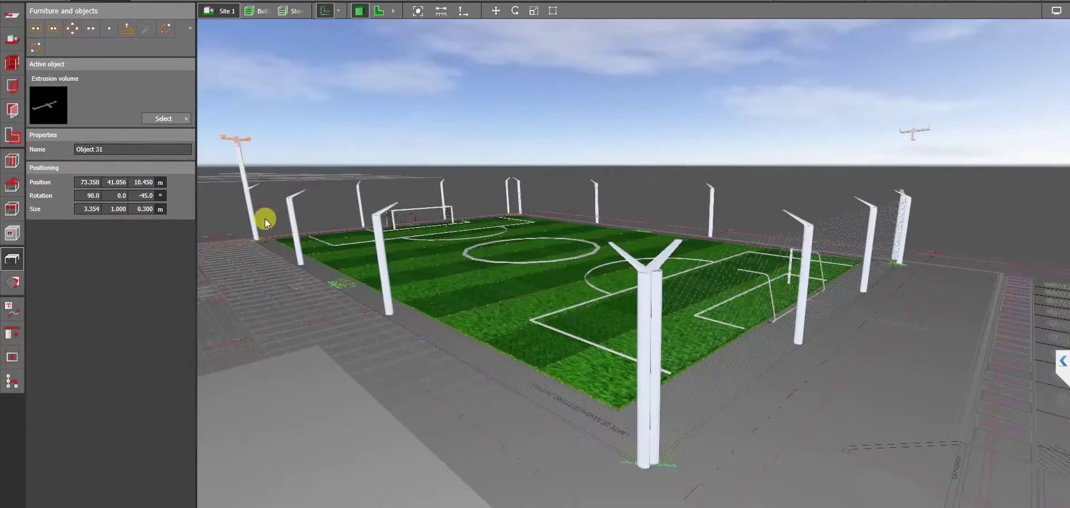
left_click_drag(249, 199, 884, 255, "ctrl")
left_click(379, 10)
scroll(937, 301, "down", 4)
middle_click_drag(937, 301, 772, 167)
scroll(772, 167, "down", 1)
scroll(759, 148, "up", 4)
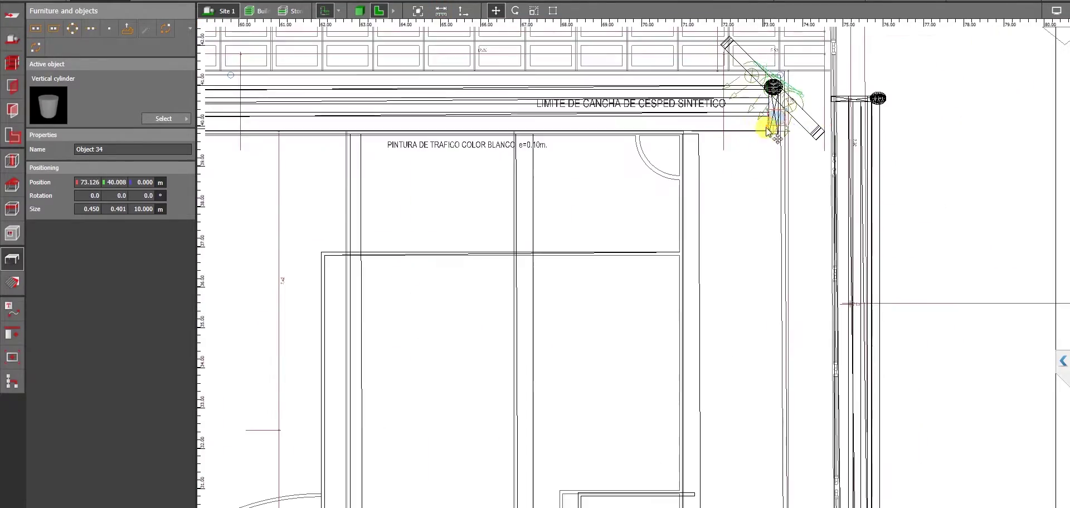
Move the copied pole across the site to about X 21.142, Y 5.160 m, near the field's lower-left plan corner.
left_click(359, 11)
right_click_drag(986, 246, 487, 21)
left_click(378, 11)
scroll(657, 246, "down", 4)
scroll(702, 259, "down", 2)
middle_click_drag(702, 259, 749, 219)
scroll(750, 218, "up", 1)
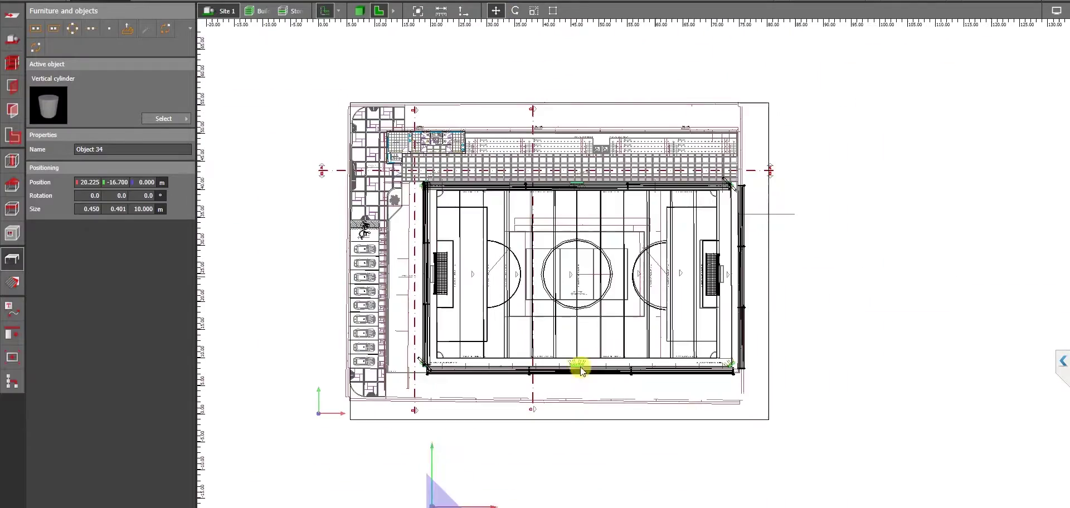
left_click_drag(767, 220, 729, 183)
scroll(727, 184, "up", 2)
left_click(359, 10)
middle_click_drag(409, 61, 931, 229)
left_click_drag(957, 255, 692, 412)
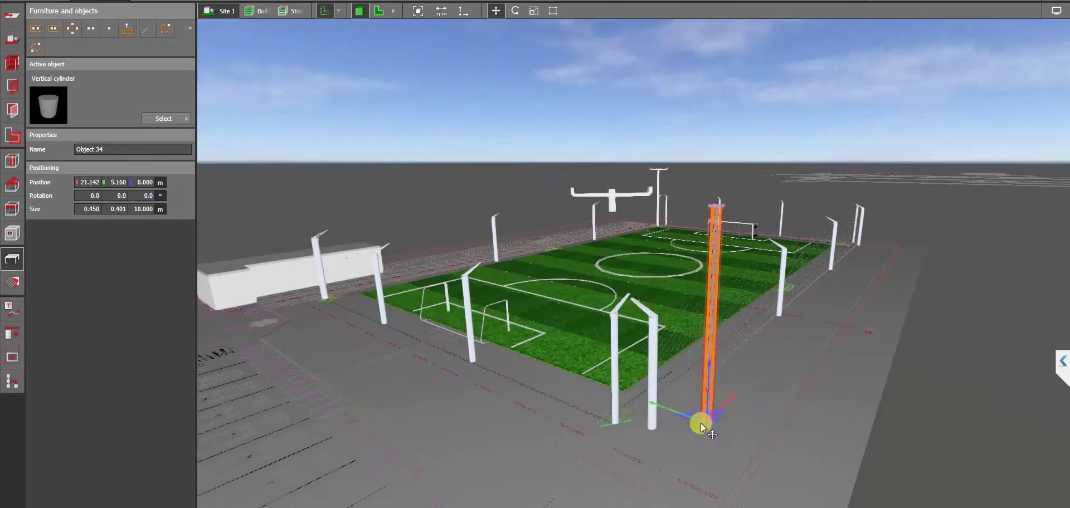
Position the copied pole on the corner pole symbol at X 18.855, Y 8.885 m.
left_click(1006, 370)
right_click_drag(1007, 370, 792, 312)
scroll(802, 381, "up", 3)
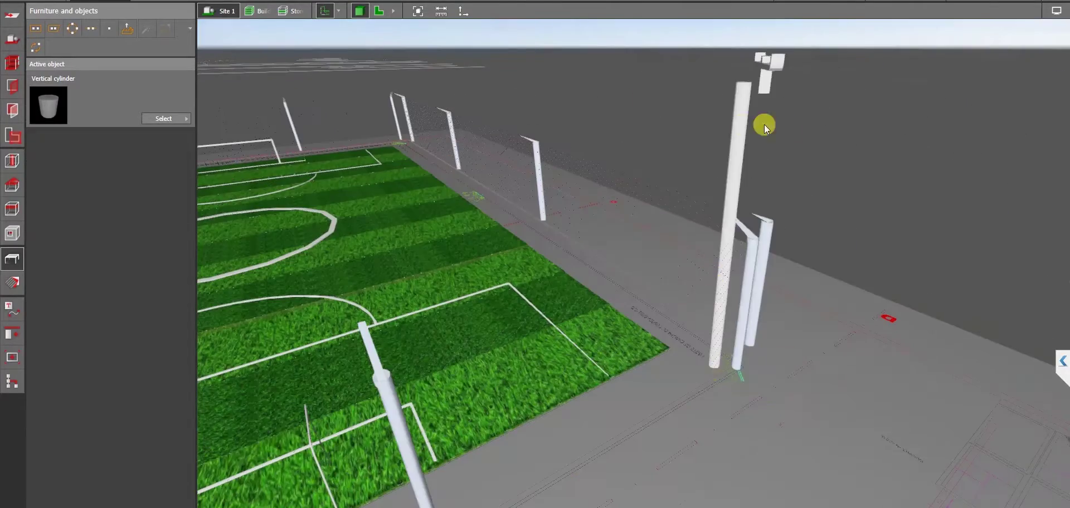
left_click(494, 11)
left_click(378, 11)
scroll(317, 449, "up", 2)
middle_click_drag(317, 448, 700, 231)
scroll(588, 254, "up", 6)
left_click_drag(626, 200, 544, 244)
left_click(352, 12)
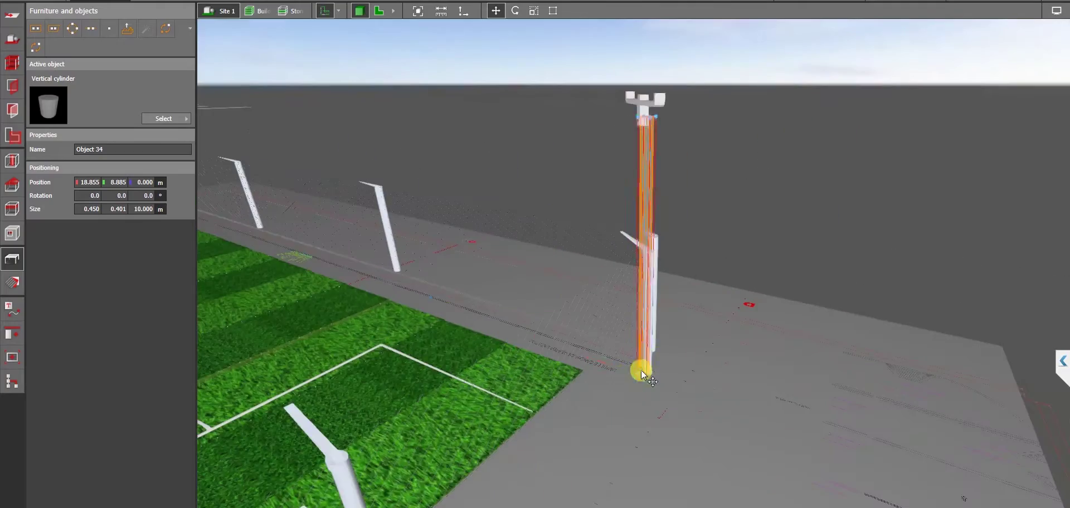
Move the copied lamp bracket to X 18.771, Y 8.885 m above the copied pole.
left_click(803, 188)
scroll(866, 167, "down", 3)
right_click_drag(804, 188, 789, 229)
scroll(738, 322, "up", 3)
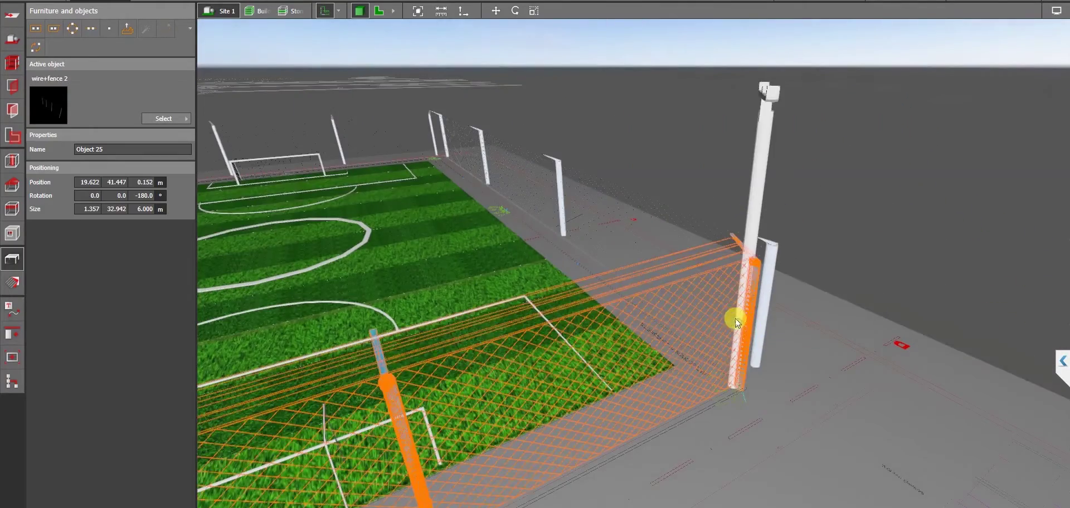
left_click(381, 10)
left_click_drag(582, 227, 546, 234)
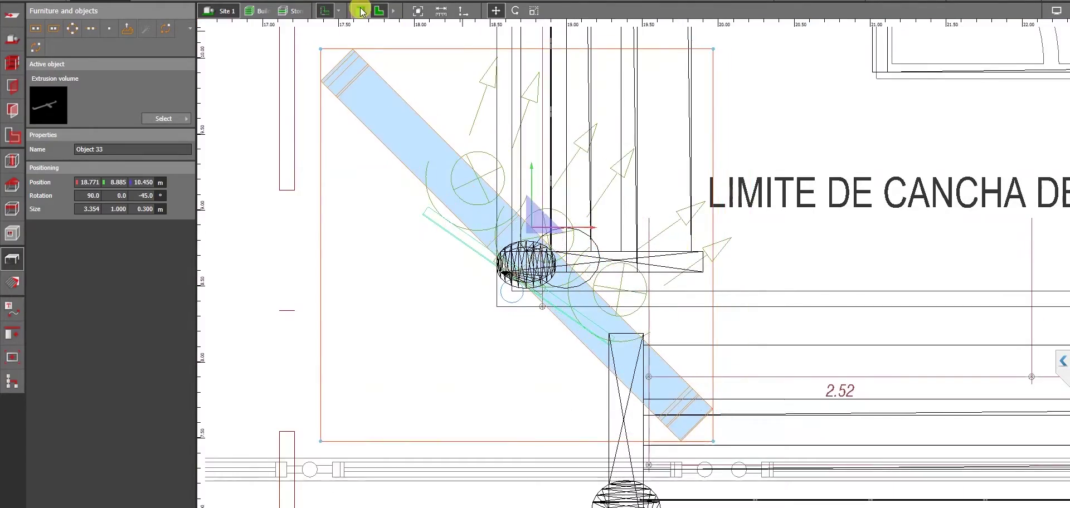
left_click(360, 11)
left_click_drag(785, 154, 768, 158)
Shift the copied pole in plan to fit its circular corner symbol.
left_click(869, 251)
right_click_drag(869, 251, 905, 282)
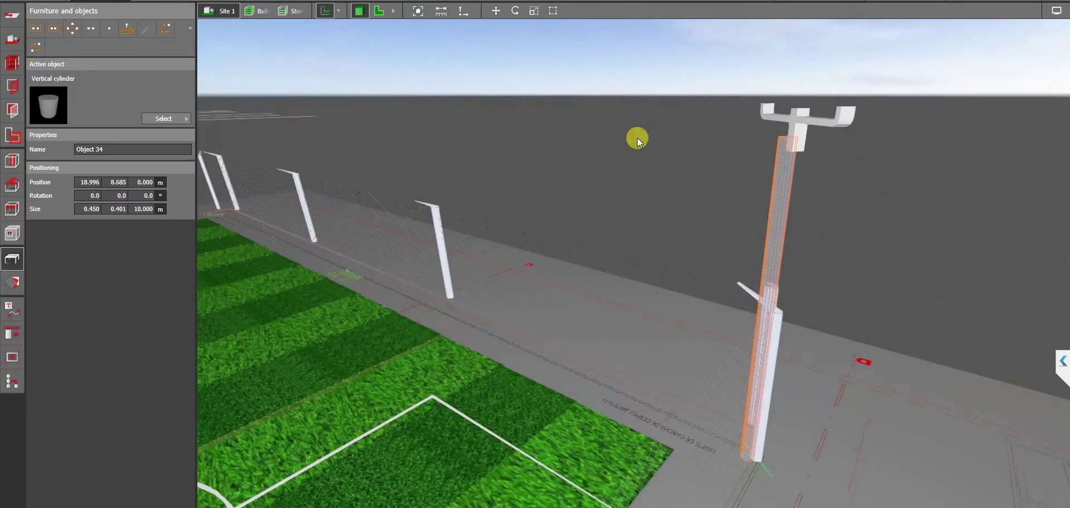
key("F2")
left_click_drag(532, 248, 523, 258)
left_click(360, 11)
Adjust the copied pole's position against the bracket's central post.
left_click(613, 84)
right_click_drag(613, 83, 724, 176)
scroll(727, 168, "up", 8)
middle_click_drag(727, 167, 677, 167)
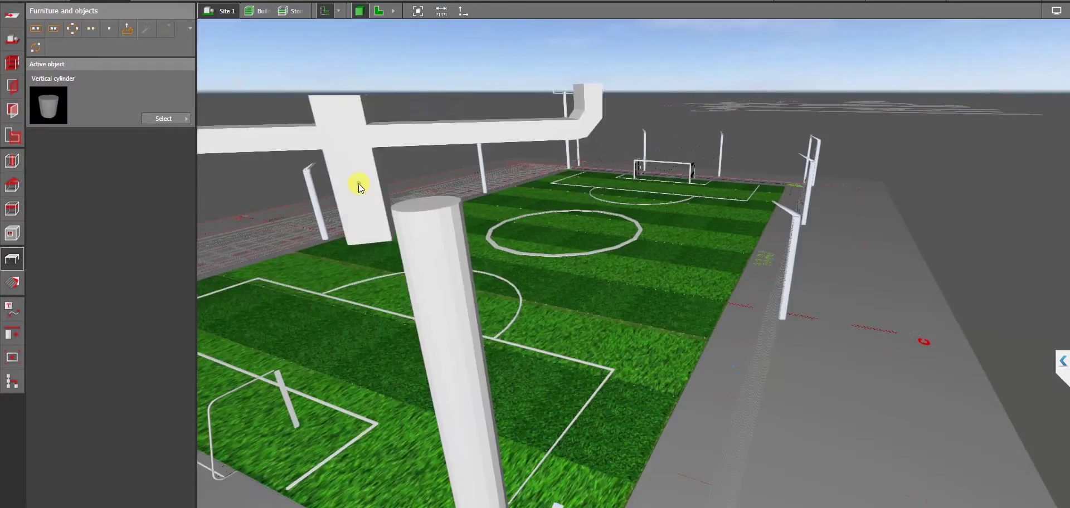
left_click(446, 210)
left_click_drag(457, 182, 510, 192)
left_click(884, 153)
Move the copied bracket closer over the top of its pole.
right_click_drag(884, 153, 873, 200)
scroll(873, 199, "up", 5)
right_click_drag(711, 116, 608, 301)
scroll(644, 196, "up", 4)
right_click(677, 179)
left_click(695, 185)
left_click_drag(909, 206, 883, 204)
left_click(751, 83)
right_click_drag(752, 82, 778, 236)
left_click(778, 236)
left_click_drag(787, 179, 802, 172)
Fine-tune the copied bracket until its central post sits on the pole top.
scroll(802, 172, "down", 3)
left_click(508, 125)
right_click_drag(509, 124, 666, 182)
left_click_drag(661, 159, 654, 161)
left_click(744, 165)
right_click_drag(744, 165, 671, 236)
left_click(764, 208)
left_click(799, 93)
right_click_drag(798, 93, 585, 128)
right_click(631, 252)
left_click(664, 263)
left_click_drag(662, 184, 684, 179)
left_click(396, 162)
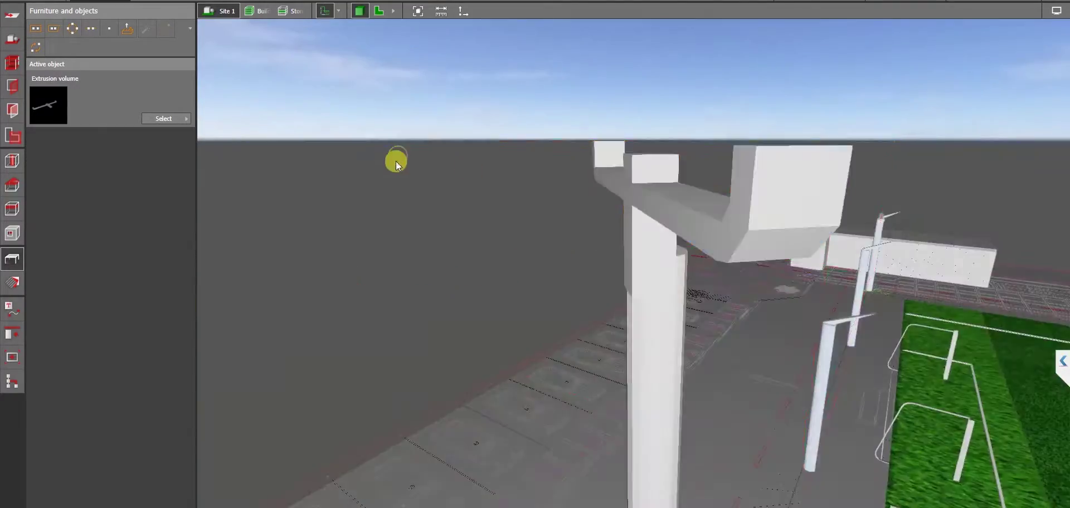
Copy the upper-right corner pole and its bracket to a free spot just outside the pitch.
middle_click_drag(397, 164, 721, 296)
left_click(378, 10)
left_click(562, 266)
scroll(492, 406, "down", 10)
middle_click_drag(947, 95, 518, 296)
scroll(659, 246, "down", 1)
middle_click_drag(967, 124, 660, 219)
scroll(660, 219, "up", 5)
scroll(661, 221, "up", 1)
left_click(658, 219)
scroll(642, 207, "up", 1)
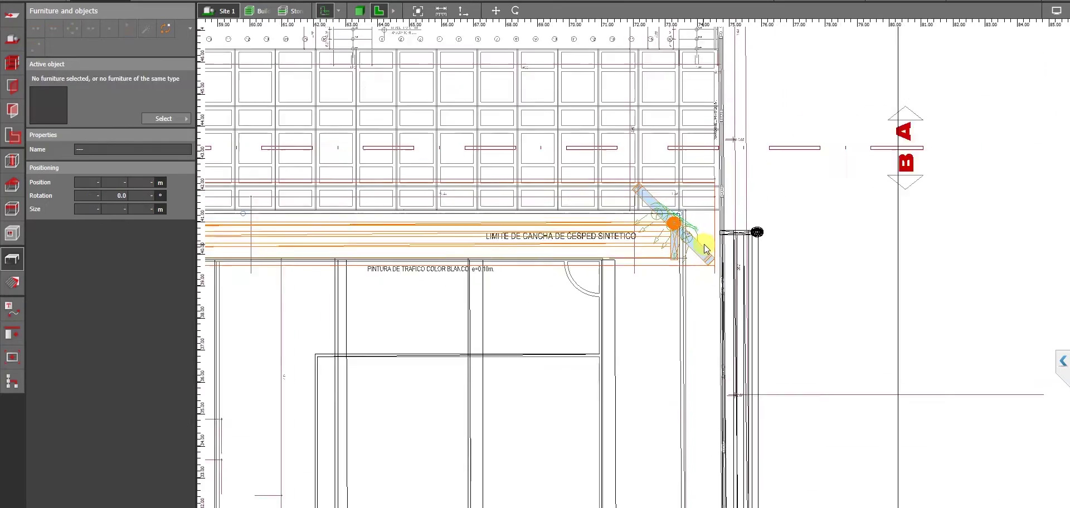
scroll(687, 241, "up", 4)
left_click(656, 219)
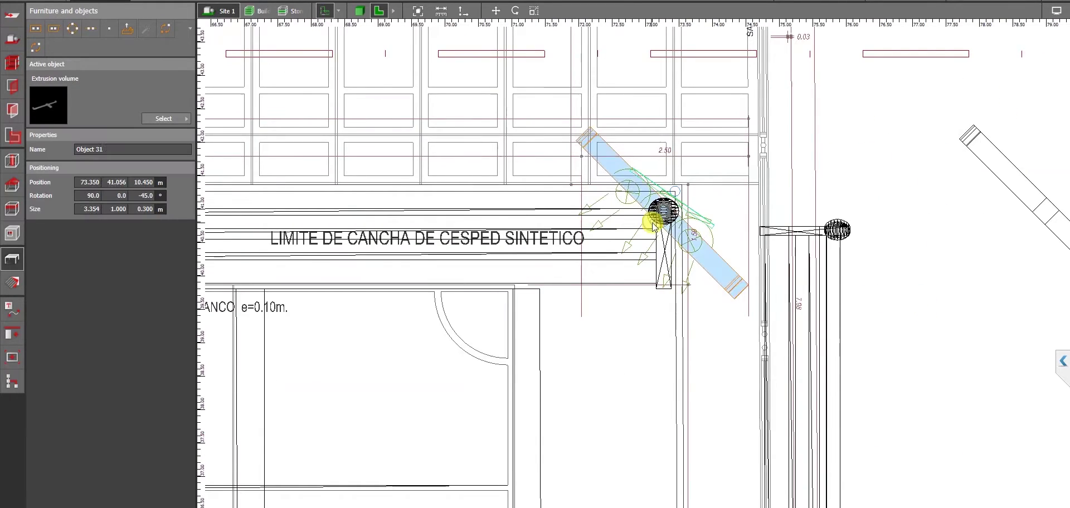
left_click(658, 219)
Select the copied pole and bracket outside the pitch and combine them into a single object.
scroll(658, 219, "down", 1)
middle_click_drag(863, 114, 634, 116)
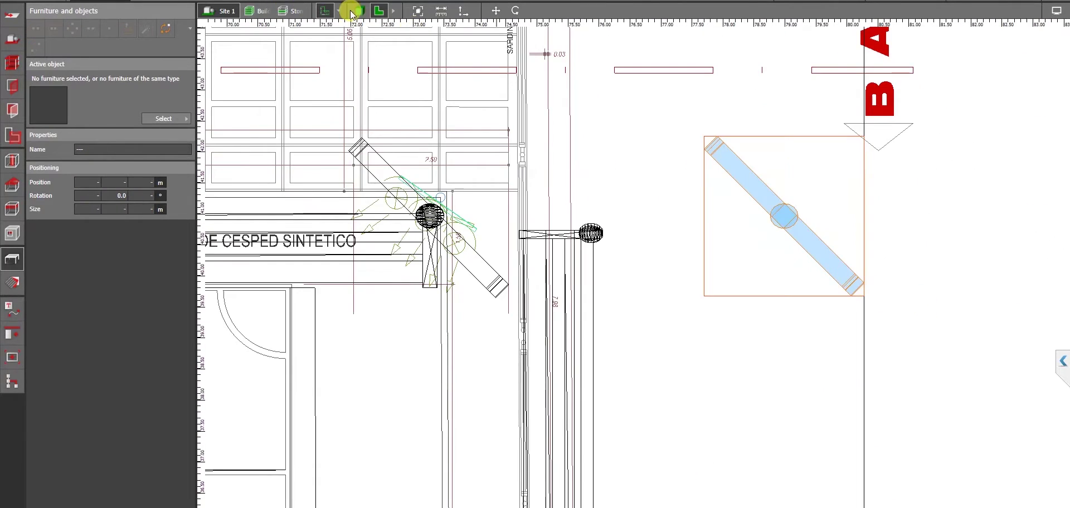
left_click(336, 12)
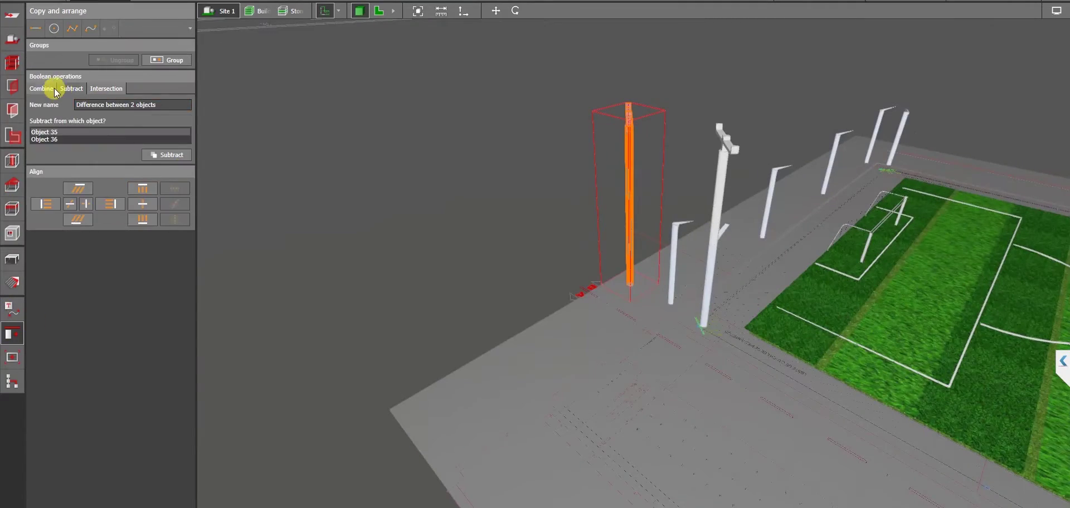
right_click_drag(517, 203, 405, 175)
Bring the combined floodlight pole down the plan and place a copy of it at the pitch's lower-right corner.
left_click(379, 11)
scroll(530, 323, "down", 5)
middle_click_drag(530, 322, 913, 167)
scroll(914, 167, "down", 1)
left_click_drag(978, 85, 967, 497)
middle_click_drag(961, 495, 766, 355)
scroll(766, 355, "up", 3)
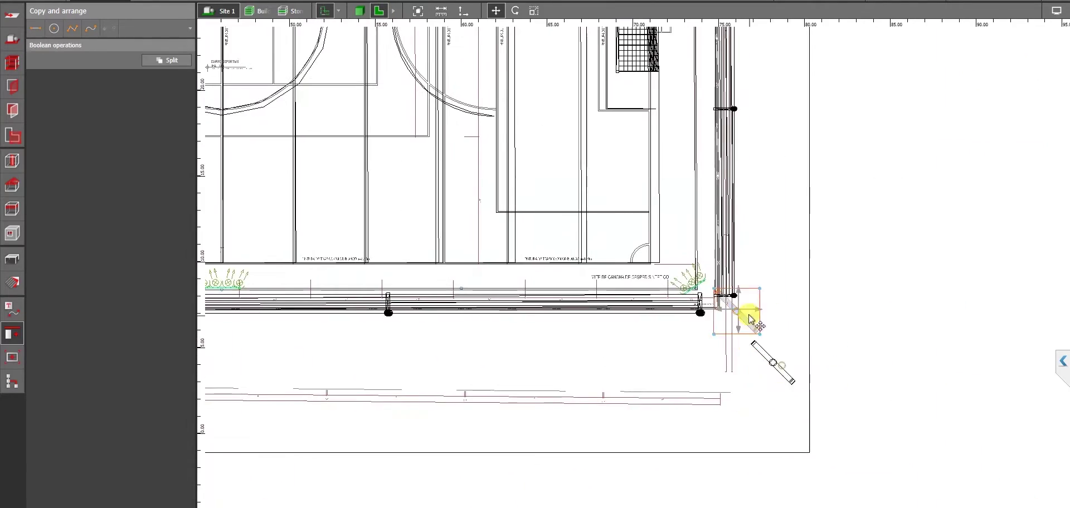
left_click_drag(774, 351, 714, 279)
Rotate the lower-right corner pole so its bracket runs diagonally along the corner's lamp symbols.
left_click(360, 10)
right_click_drag(484, 148, 316, 149)
right_click_drag(723, 175, 613, 173)
scroll(715, 184, "down", 2)
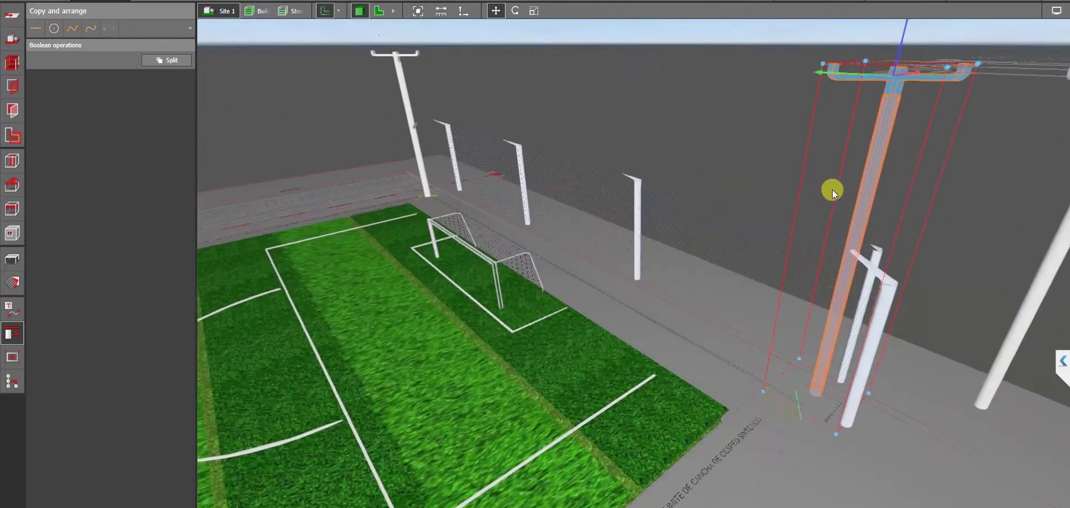
key("F4")
scroll(648, 268, "up", 2)
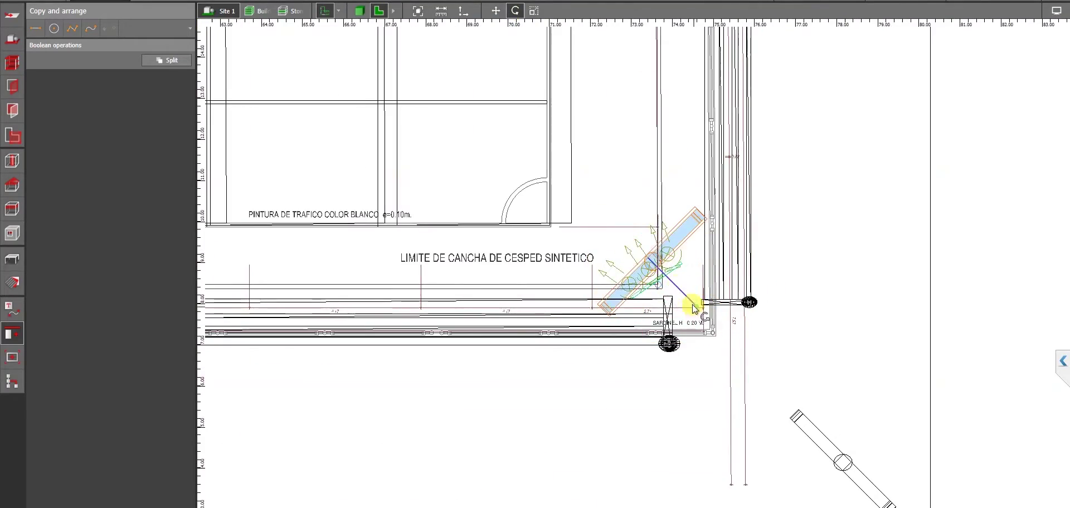
scroll(694, 308, "up", 1)
left_click(359, 10)
middle_click_drag(578, 296, 559, 270)
right_click_drag(560, 270, 624, 262)
Copy the spare floodlight pole to the lamp symbols at the pitch's upper-left corner.
left_click(871, 357)
left_click(378, 10)
scroll(633, 258, "down", 3)
middle_click_drag(629, 248, 837, 333)
scroll(466, 191, "up", 8)
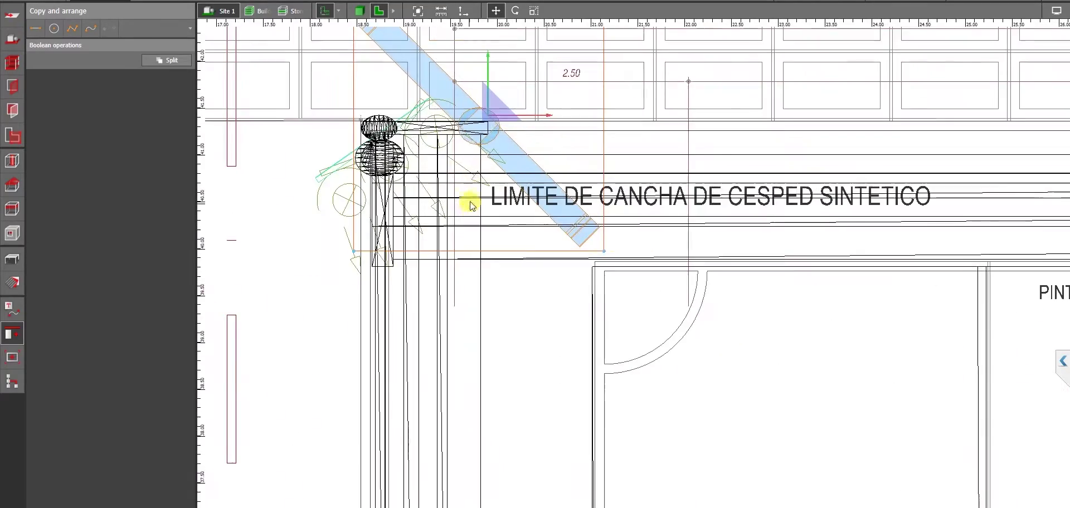
Place floodlight pole copies at the halfway lamp symbols of both long sides, with their brackets parallel to the touchlines.
scroll(496, 143, "down", 8)
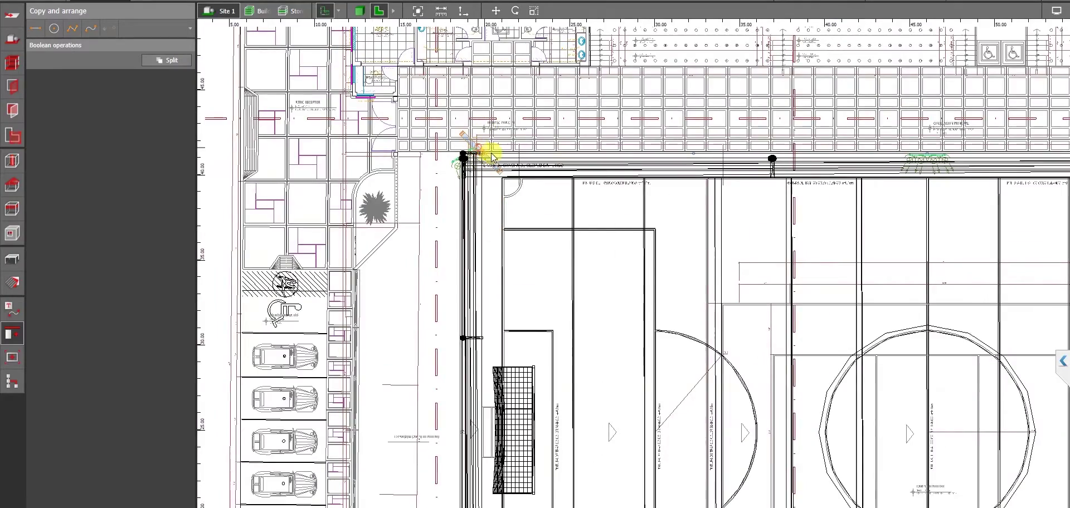
scroll(936, 163, "up", 5)
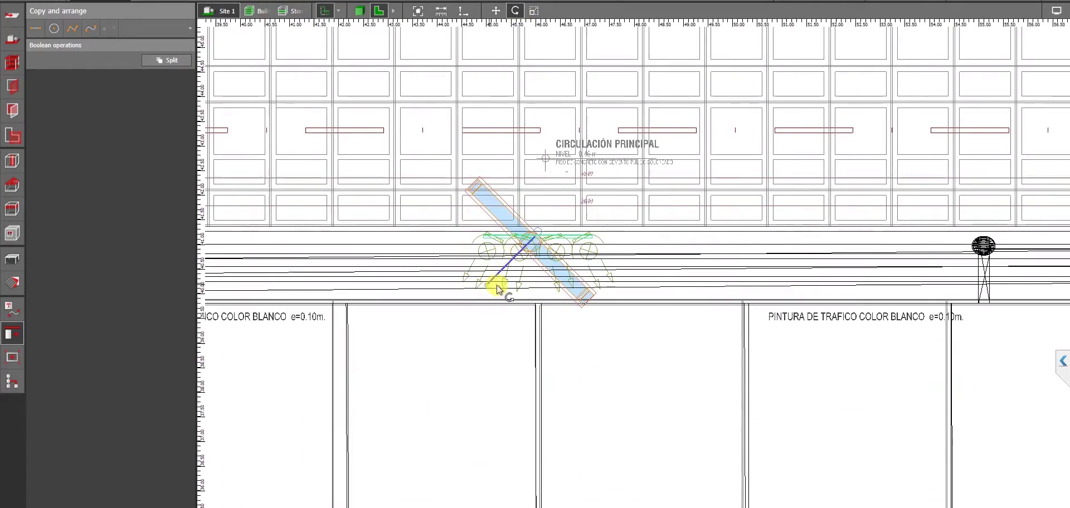
left_click(360, 11)
left_click_drag(393, 144, 833, 192)
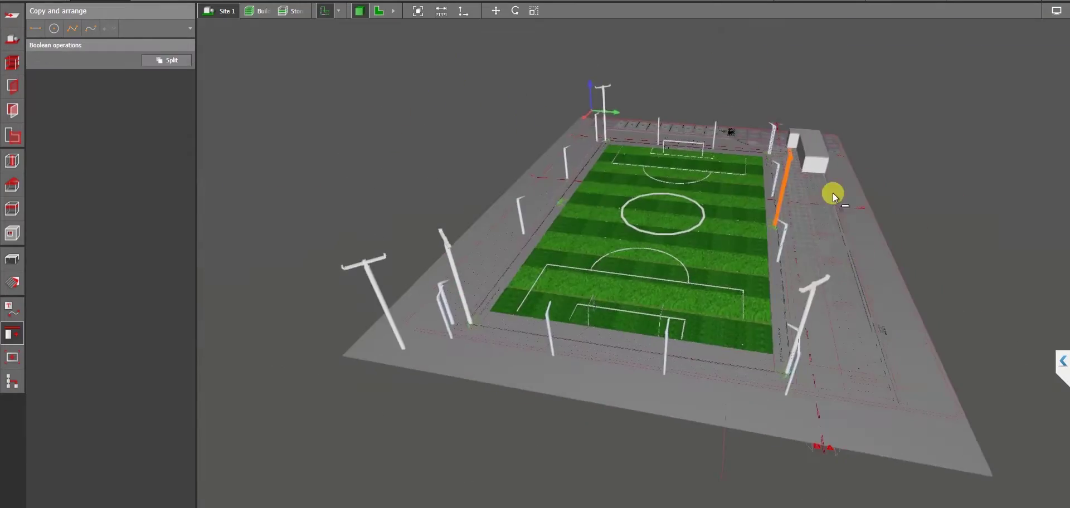
left_click_drag(611, 160, 676, 358)
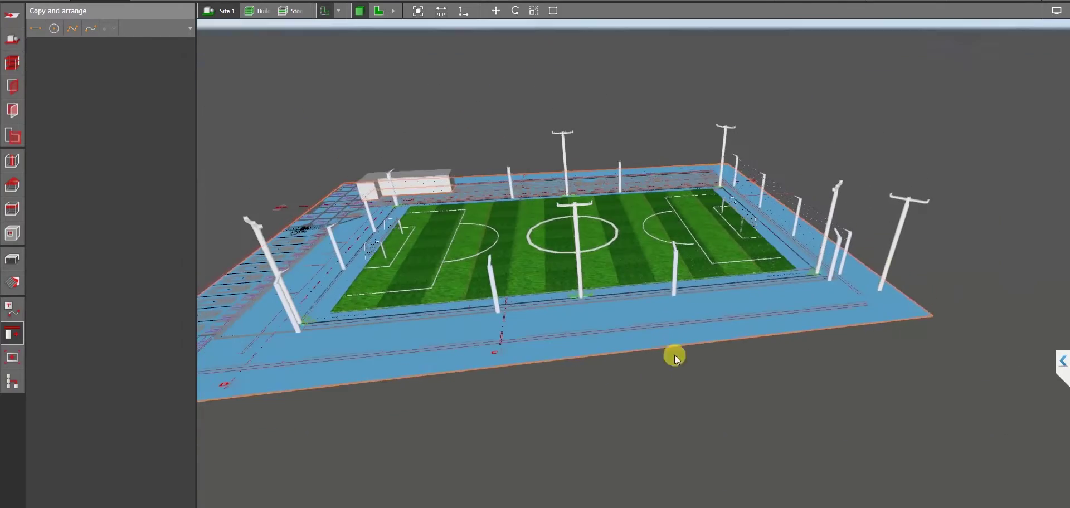
Delete the spare floodlight pole standing outside the pitch's lower-right corner.
left_click(884, 247)
left_click(358, 11)
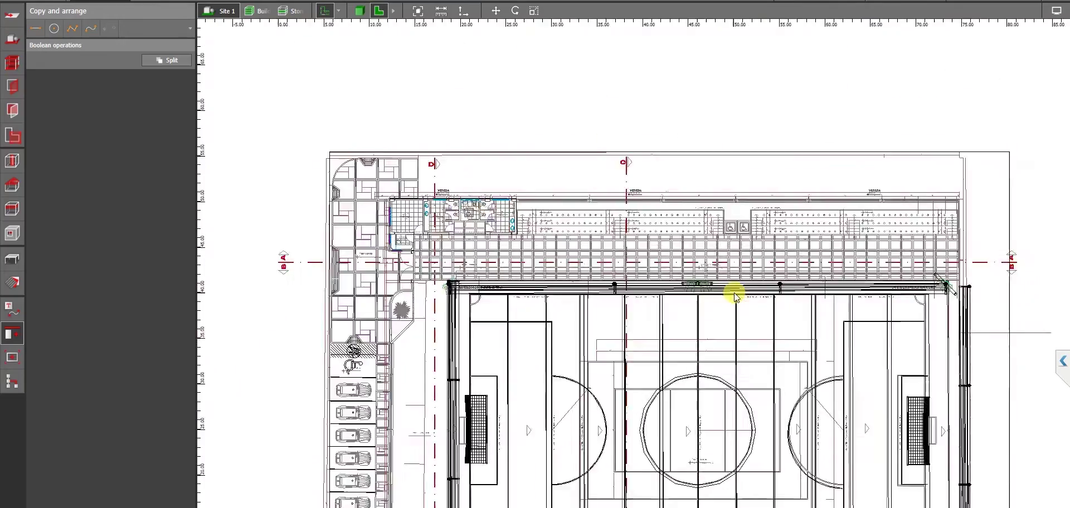
left_click_drag(861, 414, 861, 414)
left_click(360, 11)
Turn the upper-left corner pole's bracket diagonally across the corner and centre the pole on its lamp symbol.
middle_click_drag(574, 244, 814, 267)
left_click(390, 19)
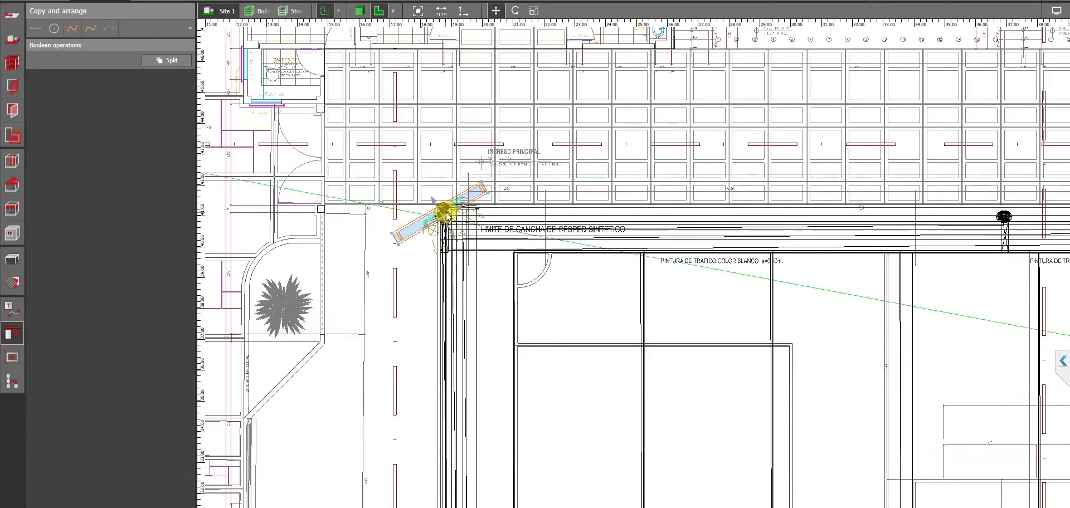
left_click(360, 9)
left_click(444, 14)
right_click_drag(409, 89, 491, 289)
left_click(392, 11)
left_click(417, 11)
scroll(451, 187, "up", 4)
scroll(690, 353, "down", 3)
middle_click_drag(690, 353, 543, 356)
Insert a single NVC LED-SpotLight NFLED4017 25W luminaire into the site.
left_click(354, 11)
right_click_drag(524, 245, 617, 251)
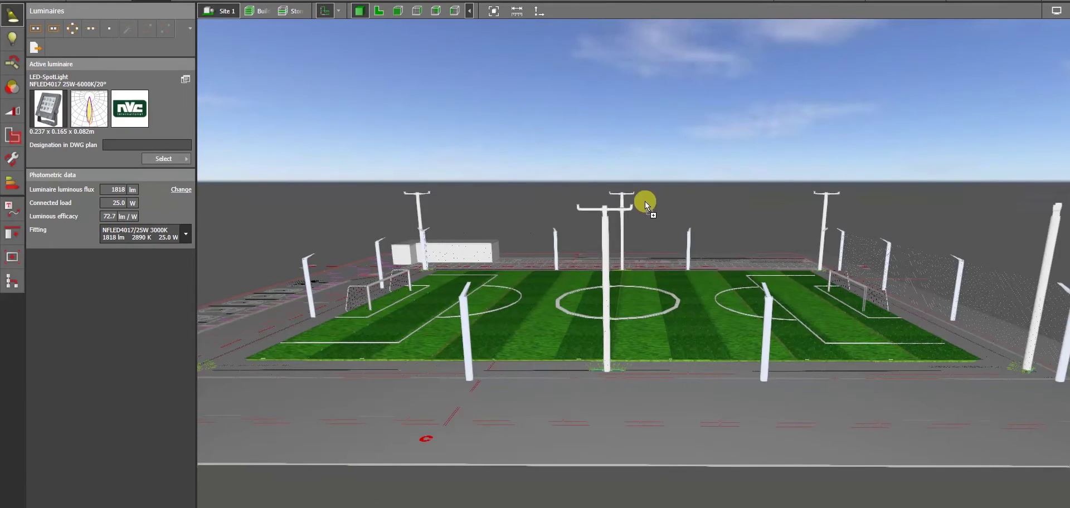
scroll(619, 206, "up", 4)
right_click_drag(642, 206, 578, 214)
left_click(380, 10)
scroll(680, 303, "down", 5)
scroll(630, 351, "down", 1)
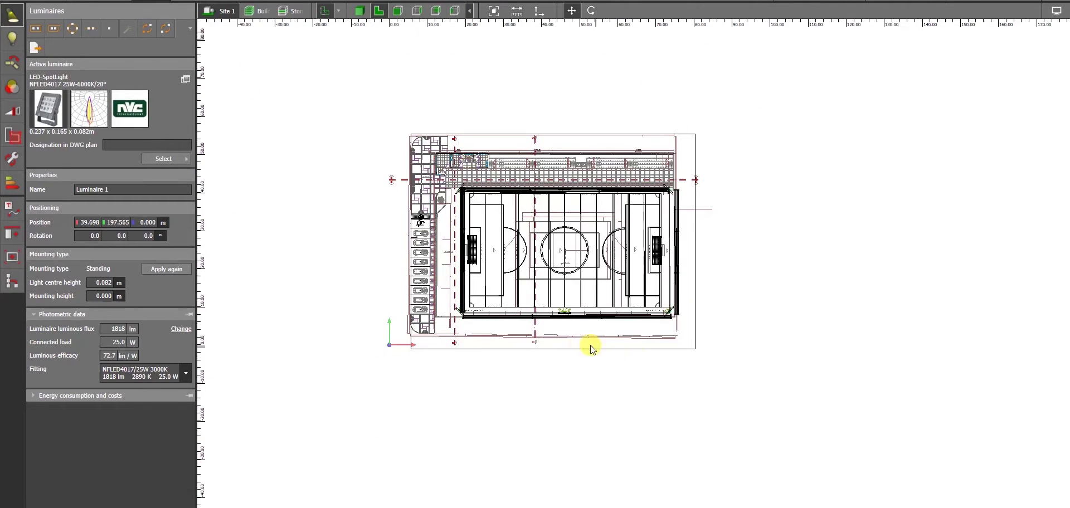
scroll(640, 308, "down", 3)
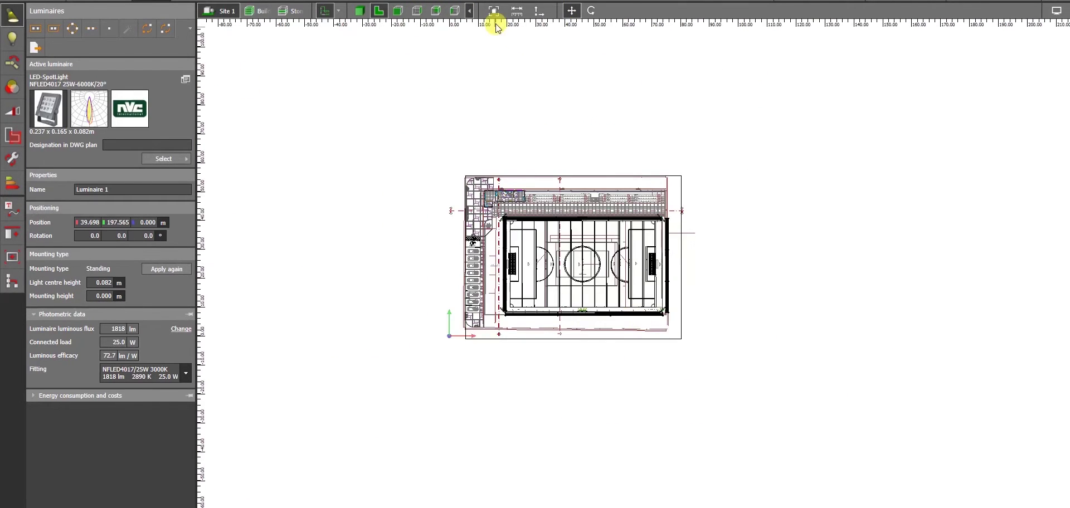
Move the stray luminaire from far outside the plan back onto the site near the small building.
left_click(361, 10)
right_click_drag(704, 195, 723, 244)
scroll(724, 244, "down", 4)
middle_click_drag(724, 244, 613, 316)
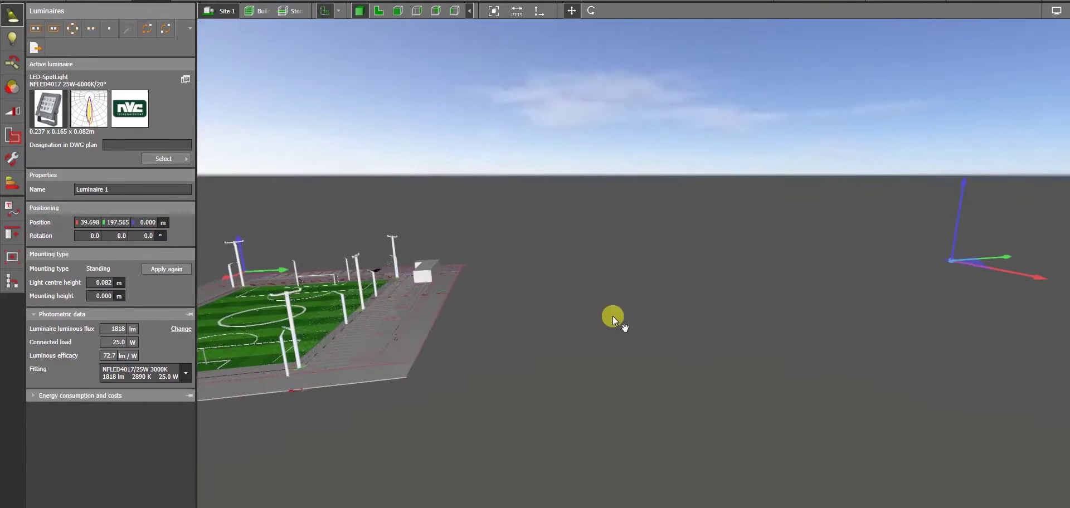
scroll(394, 240, "up", 2)
right_click_drag(394, 241, 394, 261)
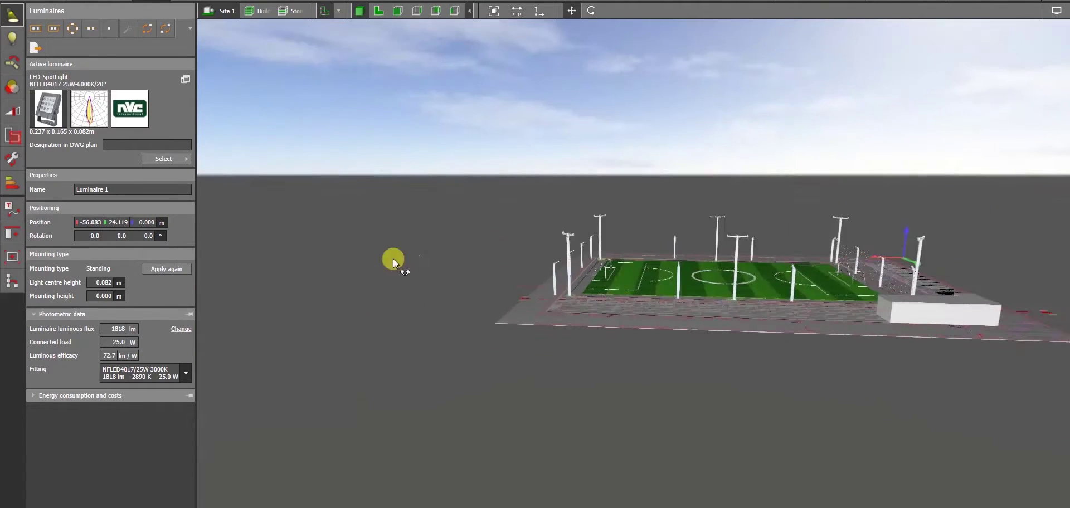
scroll(847, 309, "down", 3)
middle_click_drag(847, 309, 519, 295)
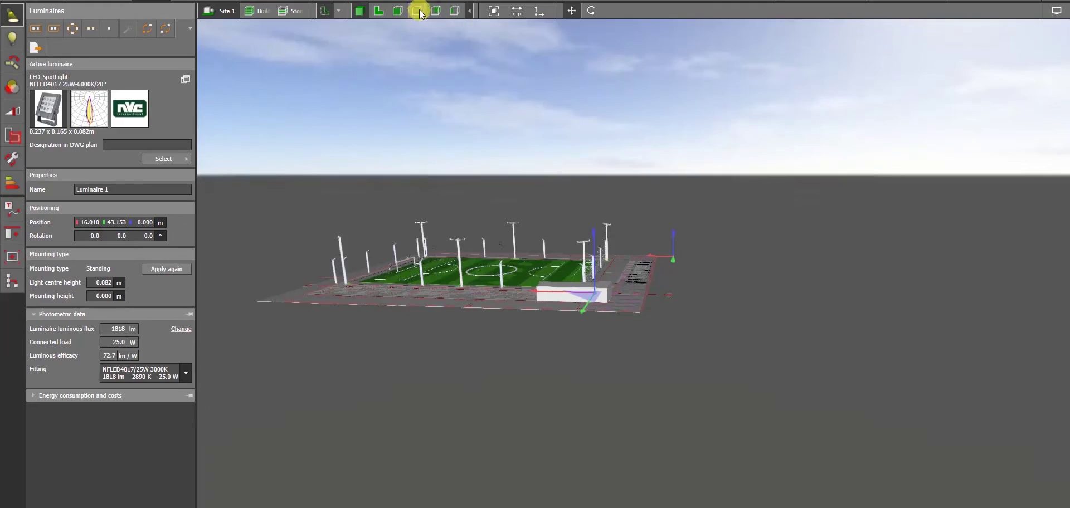
Place the luminaire beside the upper arm end of the upper-left pole's bracket and set its mounting height to 10 m.
left_click(418, 12)
scroll(491, 232, "up", 10)
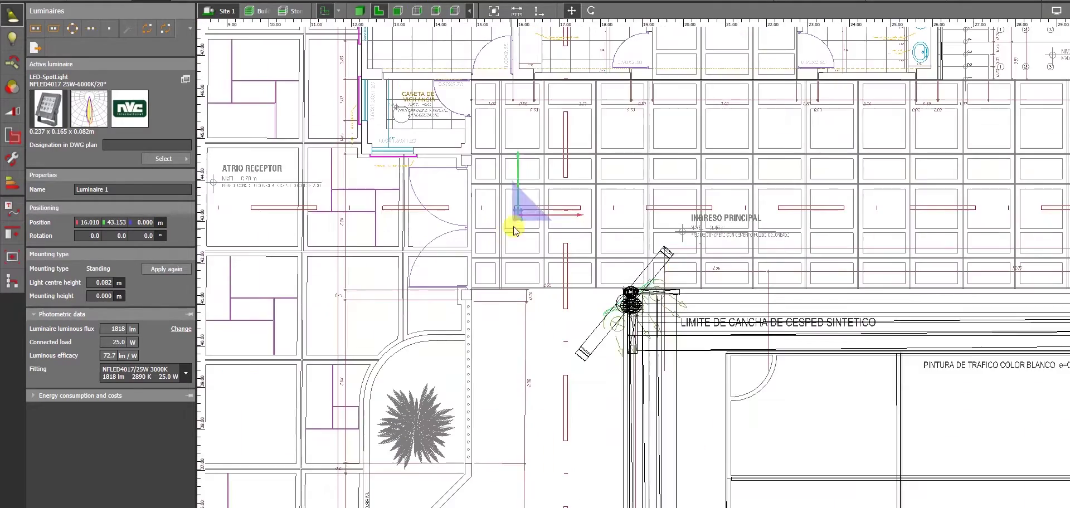
scroll(667, 258, "up", 8)
left_click(667, 258)
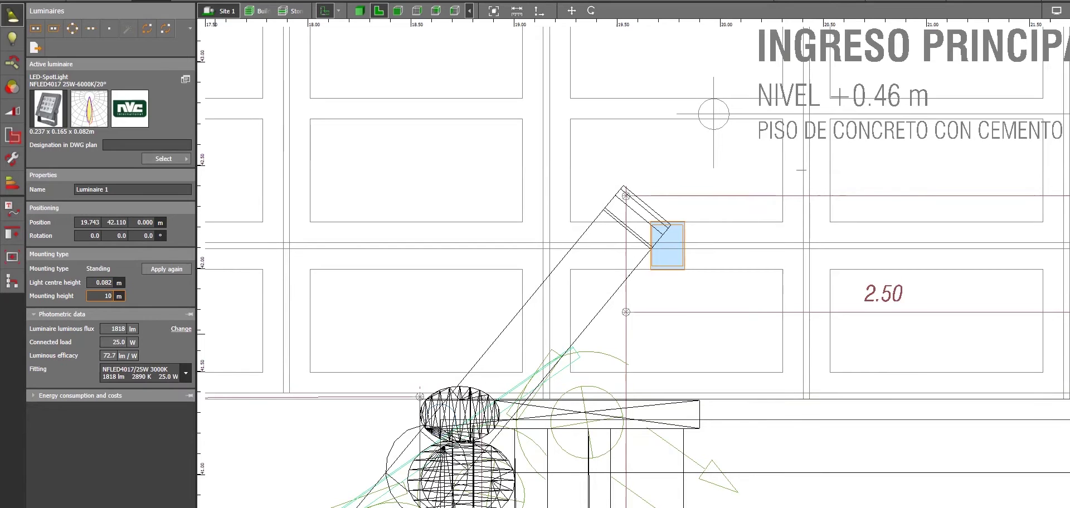
left_click(360, 11)
Move the luminaire above the bracket's arm end, at a mounting height of 10.850 m.
right_click_drag(826, 327, 846, 301)
scroll(650, 233, "up", 4)
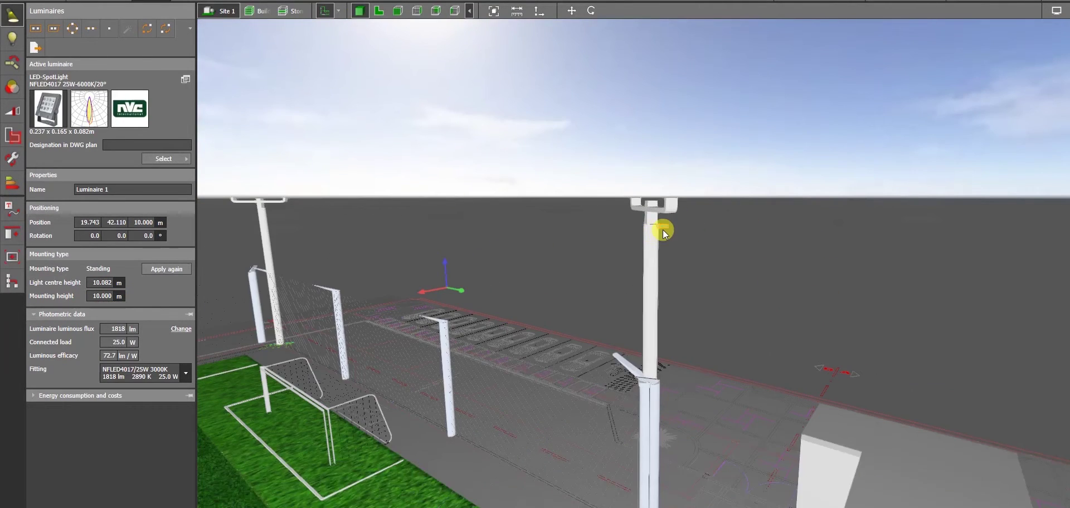
scroll(663, 229, "up", 4)
right_click(663, 222)
left_click(681, 227)
left_click_drag(668, 209, 593, 195)
Rotate the luminaire 45° in plan to line it up with the bracket's arm end.
left_click(378, 10)
scroll(670, 237, "up", 3)
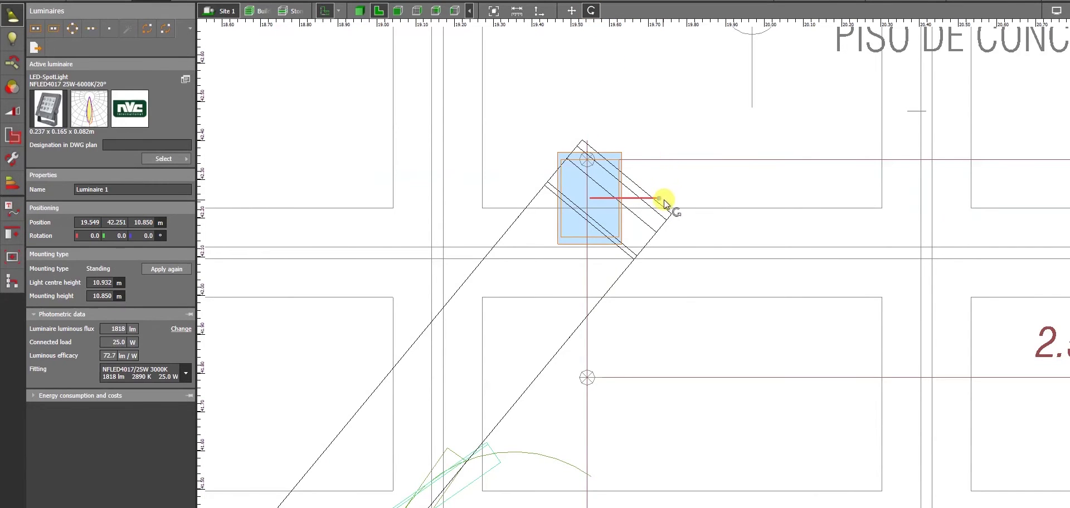
left_click(357, 11)
left_click_drag(425, 124, 596, 222)
scroll(707, 209, "up", 4)
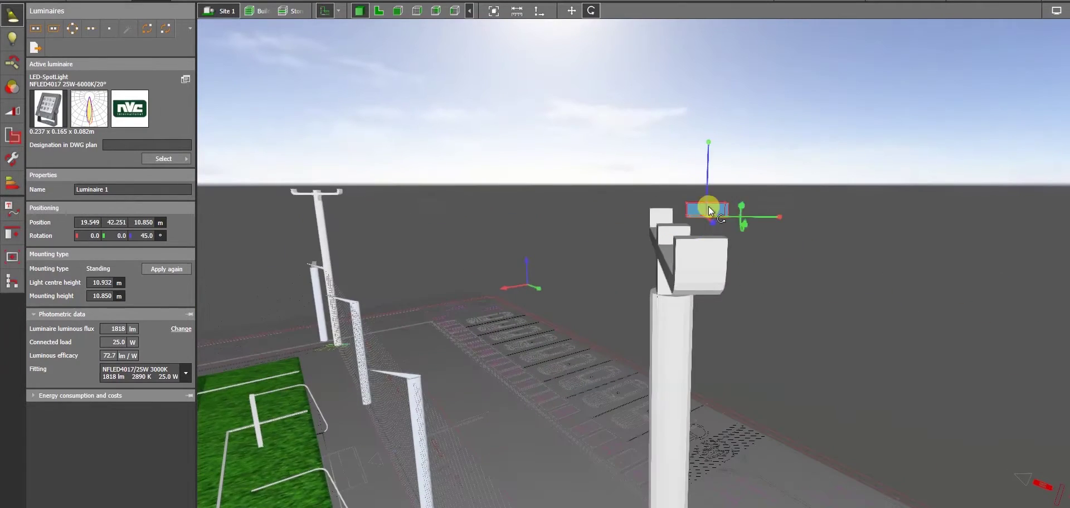
Display the light distribution and tilt the luminaire toward the pitch, with rotation values of 60.0, 180.0 and -135.0°.
mouse_move(700, 199)
left_mouse_down()
mouse_move(672, 230)
mouse_move(692, 196)
left_mouse_up()
left_click(667, 186)
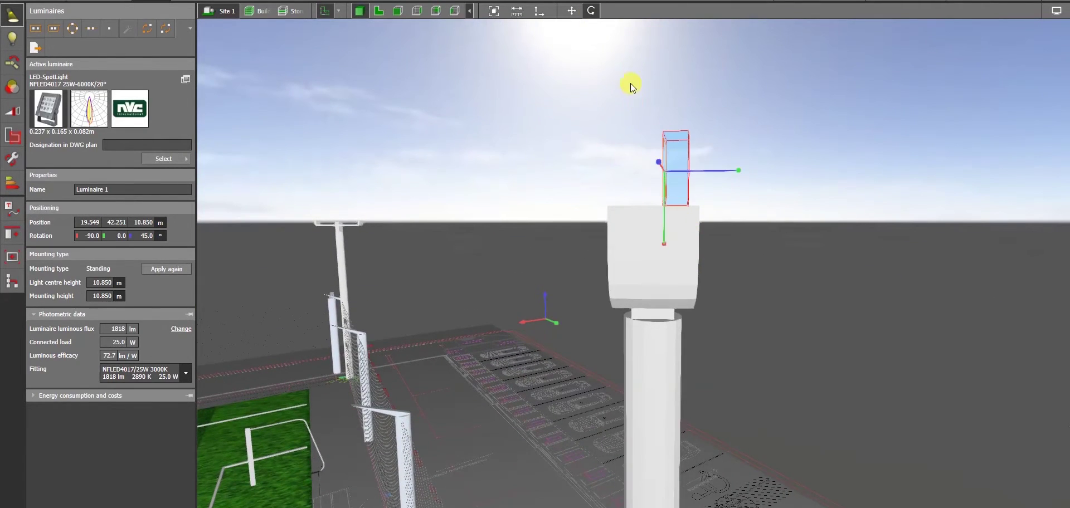
left_click(1053, 16)
left_click(927, 30)
left_click_drag(767, 263, 768, 195)
left_click_drag(590, 205, 501, 170)
Shift the aimed luminaire until it sits on the bracket's arm end.
right_click(717, 231)
left_click(727, 237)
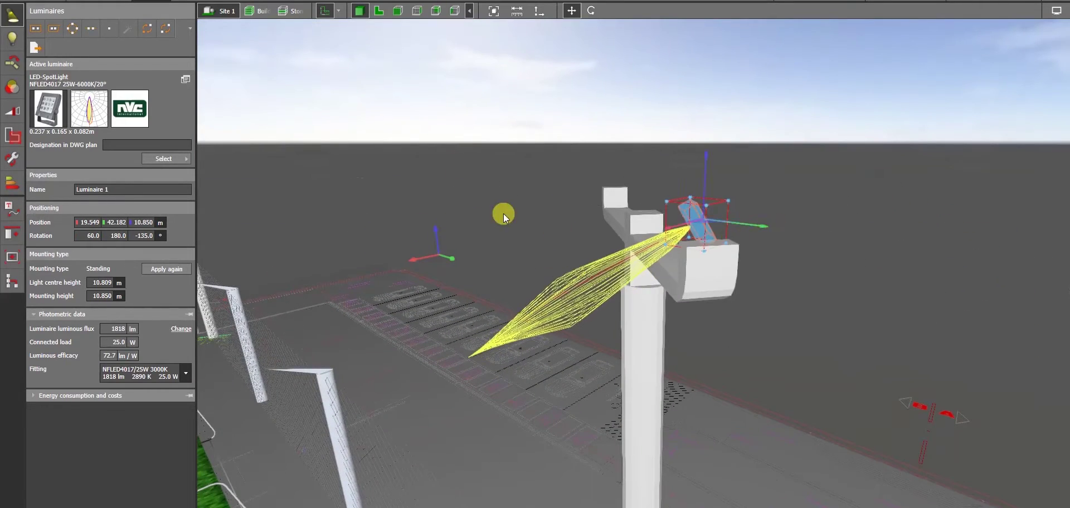
right_click_drag(503, 213, 726, 205)
scroll(726, 205, "up", 3)
left_click(776, 139)
right_click_drag(776, 139, 518, 89)
scroll(585, 128, "down", 2)
left_click(734, 199)
right_click(734, 199)
left_click(756, 209)
left_click_drag(728, 185, 731, 182)
right_click_drag(724, 190, 755, 277)
Copy the aimed luminaire to the opposite arm end of the same bracket.
left_click(786, 229)
left_click_drag(786, 228, 770, 205)
left_click_drag(442, 204, 442, 196)
scroll(446, 201, "down", 1)
left_click(448, 26)
right_click_drag(448, 27, 441, 237)
Place a third copy of the luminaire near the bracket's central post.
left_click_drag(443, 240, 577, 237)
right_click_drag(628, 156, 603, 235)
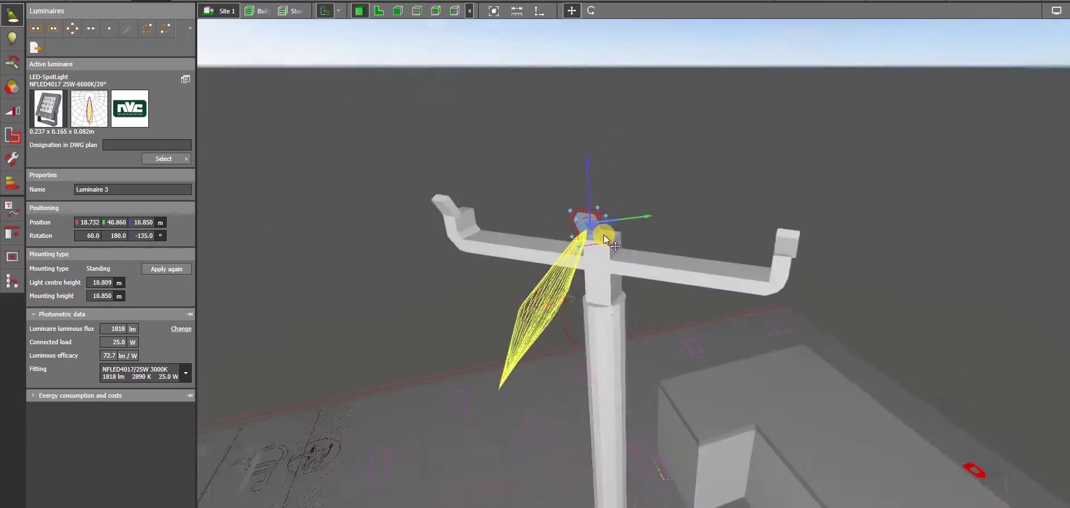
scroll(605, 235, "up", 2)
left_click_drag(600, 227, 598, 228)
left_click(690, 209)
Shift the middle luminaire along the bracket to line it up with the central post.
scroll(690, 209, "down", 2)
right_click_drag(743, 168, 707, 213)
scroll(647, 236, "up", 2)
left_click(648, 237)
scroll(707, 212, "up", 1)
right_click(696, 199)
left_click(720, 207)
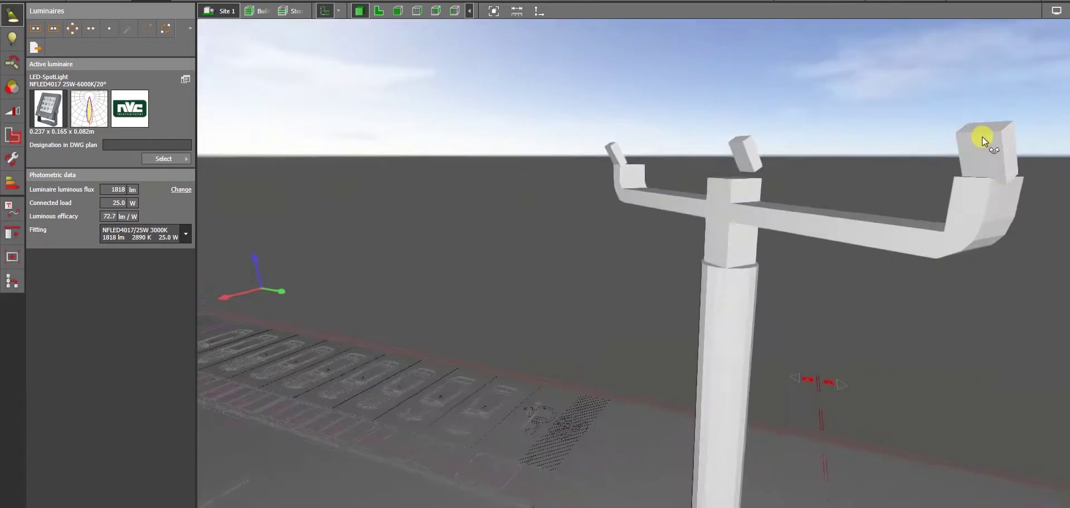
right_click_drag(981, 136, 827, 215)
scroll(755, 179, "up", 2)
Seat the middle luminaire on the central post at a mounting height of 10.781 m.
left_click(690, 146)
right_click(689, 146)
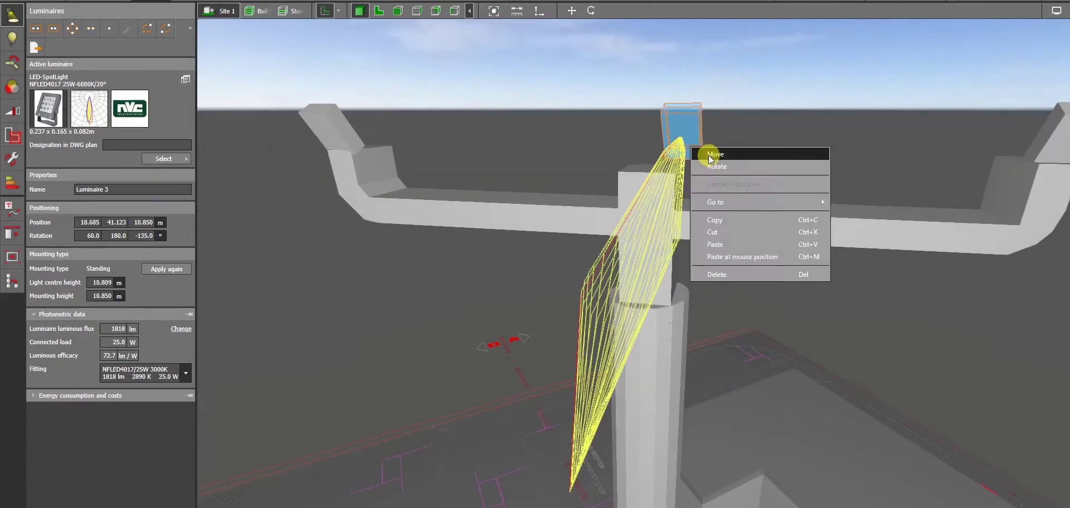
left_click(709, 159)
left_click_drag(685, 146, 653, 146)
right_click_drag(769, 96, 730, 202)
left_click_drag(693, 177, 433, 99)
left_click(432, 99)
left_click_drag(577, 201, 481, 229)
Select the three luminaires on the upper-left pole and copy them to the pitch's lower-right corner.
left_click(379, 10)
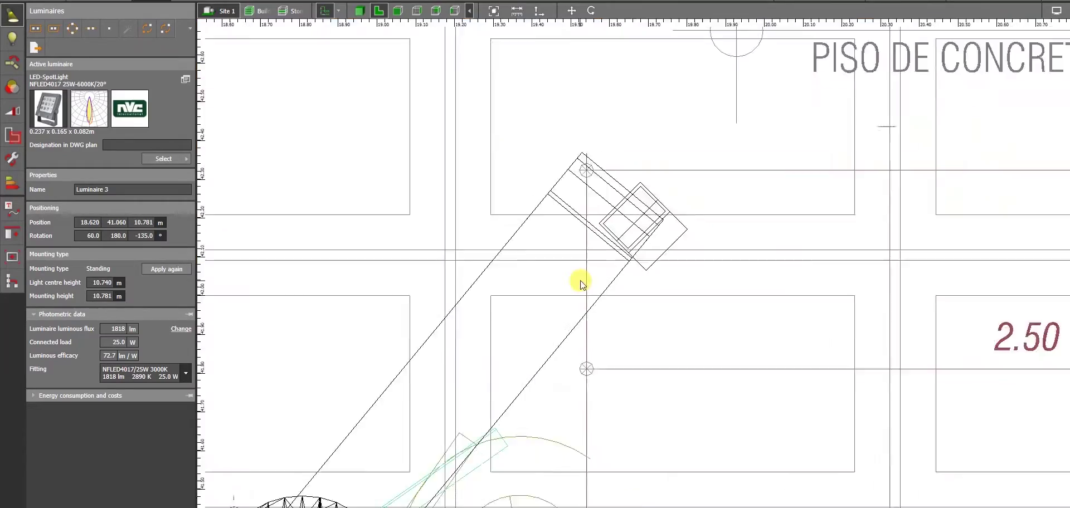
left_click_drag(377, 148, 635, 411)
scroll(451, 234, "down", 3)
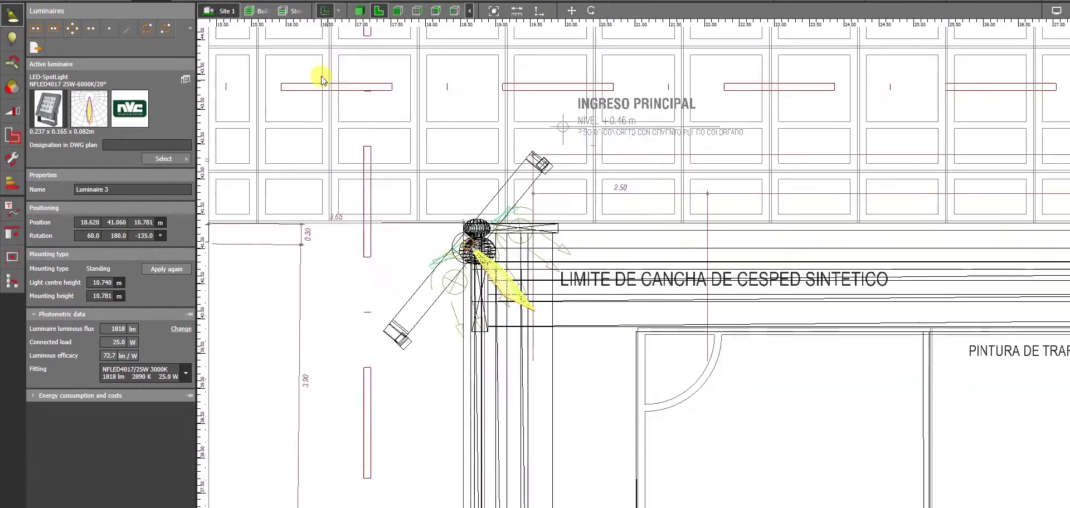
left_click_drag(316, 75, 697, 398)
scroll(622, 342, "down", 1)
scroll(602, 390, "down", 2)
middle_click_drag(611, 432, 561, 255)
left_click(434, 11)
scroll(1031, 213, "up", 9)
scroll(911, 249, "down", 1)
left_click(359, 11)
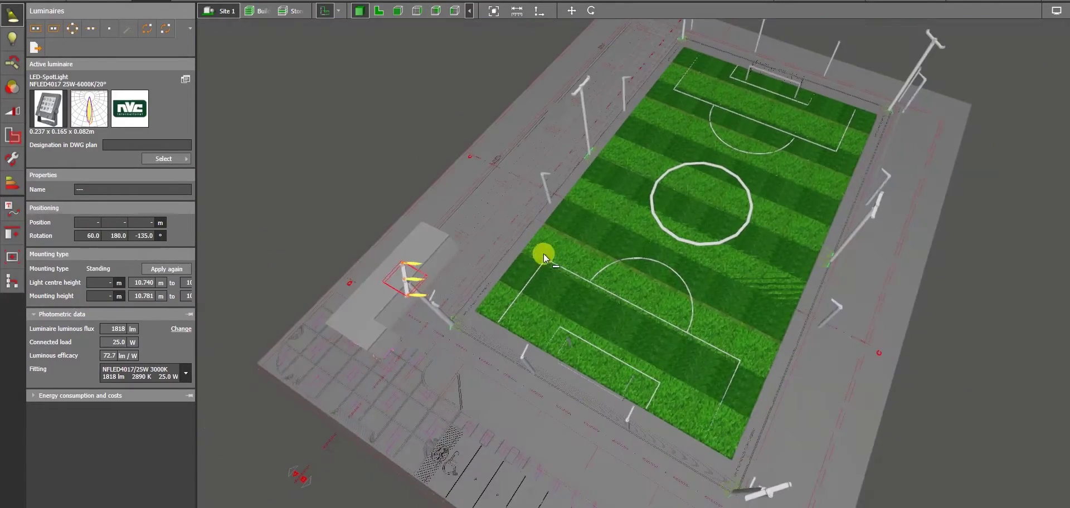
left_click_drag(415, 282, 927, 66, "ctrl")
right_click_drag(928, 65, 808, 262)
middle_click_drag(808, 262, 691, 142)
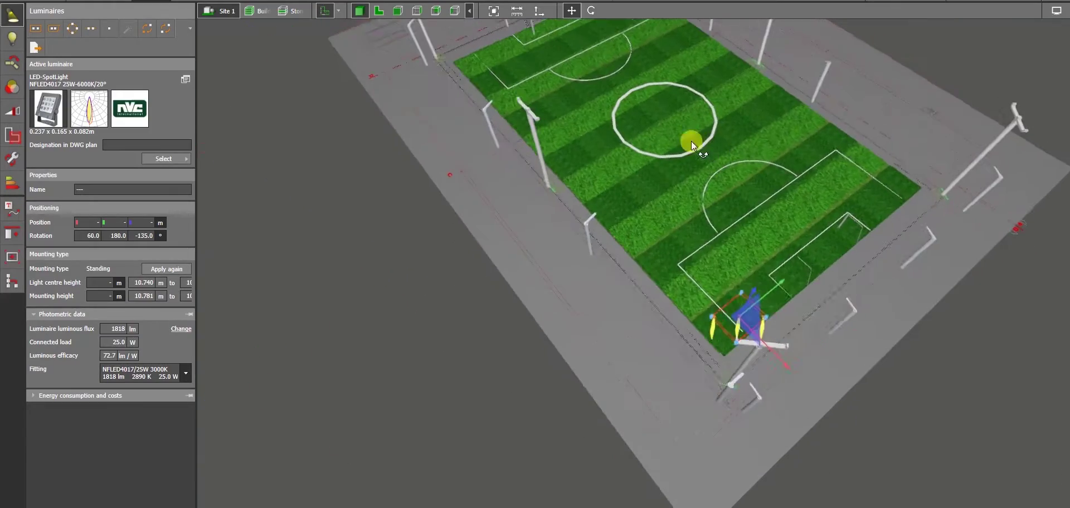
Rotate the three copied luminaires to 45.0° about the vertical axis so they aim at the pitch.
left_click(380, 11)
scroll(886, 452, "up", 5)
scroll(705, 319, "up", 1)
middle_click_drag(687, 183, 715, 163)
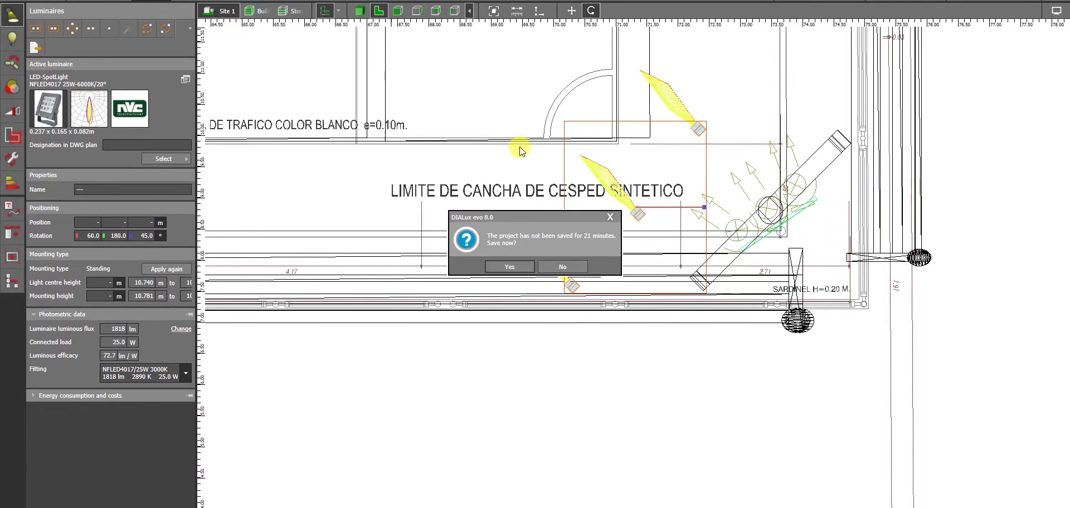
Skip saving the project and move the three 45.0° luminaires together onto the lower-right corner pole's bracket.
left_click(562, 267)
left_click(359, 11)
right_click_drag(457, 68, 741, 148)
scroll(774, 75, "up", 3)
scroll(741, 148, "up", 3)
middle_click_drag(741, 148, 736, 172)
left_click(571, 11)
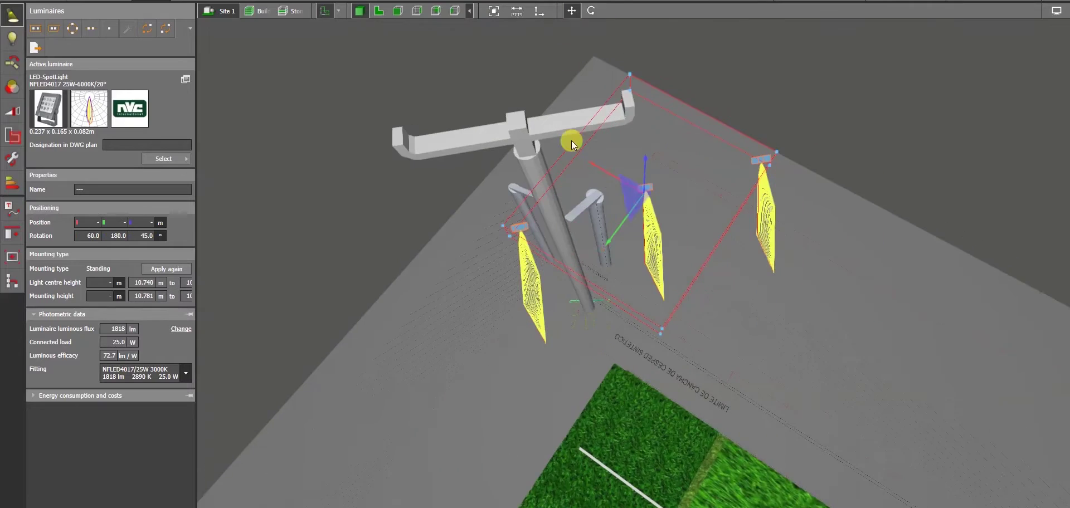
left_click_drag(644, 191, 517, 112)
Seat Luminaire 4 on the near end of the bracket at position 72.350, 7.650, 10.850 m.
right_click_drag(517, 112, 790, 198)
left_click_drag(790, 198, 764, 334)
scroll(707, 254, "up", 5)
left_click(591, 183)
right_click(597, 185)
left_click(607, 191)
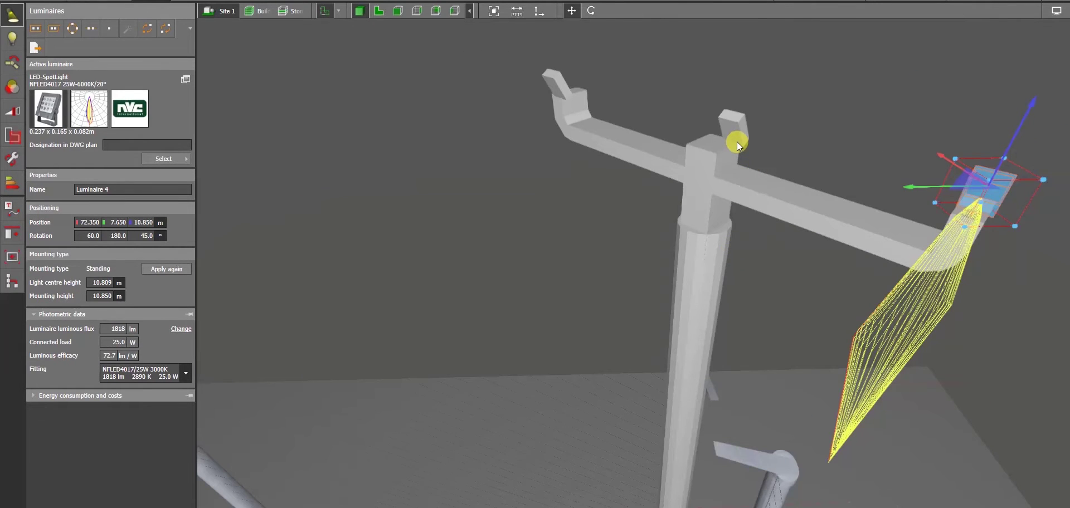
Move the middle luminaire to X 73.400, Y 8.850 on the central post and the remaining one to X 74.600, Y 9.900 at the bracket end.
left_click(736, 142)
right_click(737, 142)
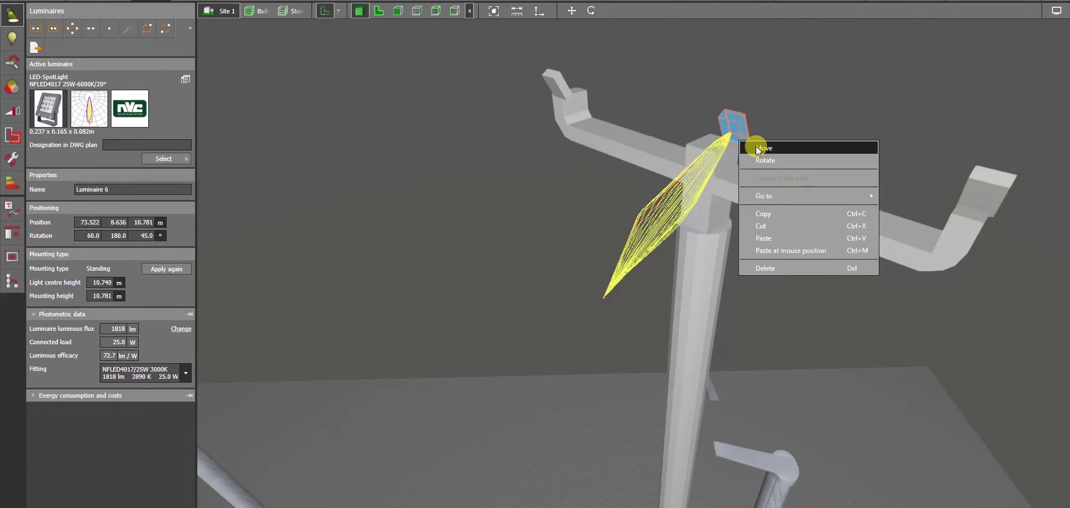
left_click(759, 147)
right_click_drag(812, 192, 639, 247)
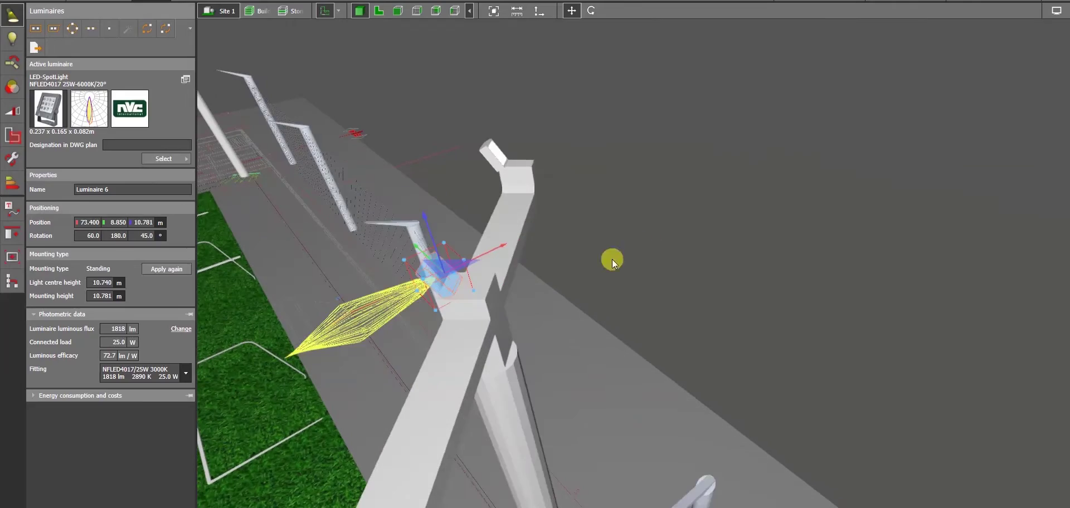
left_click(581, 272)
left_click(506, 159)
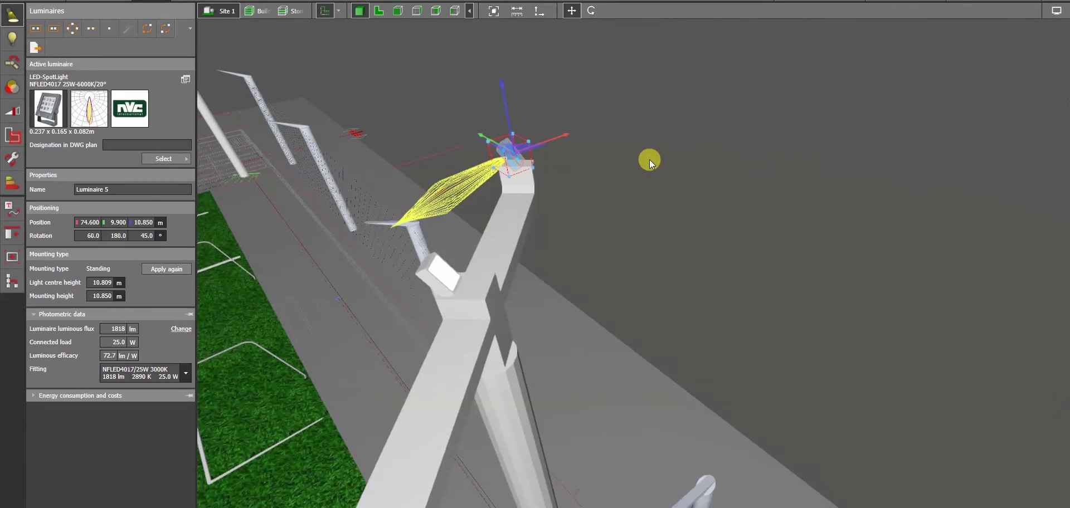
left_click_drag(655, 159, 769, 331)
Copy the corner pole's three luminaires to the upper-middle pole in plan and rotate them to -180.0°.
left_click(380, 11)
scroll(754, 303, "down", 2)
left_click_drag(537, 172, 724, 303)
scroll(644, 293, "down", 6)
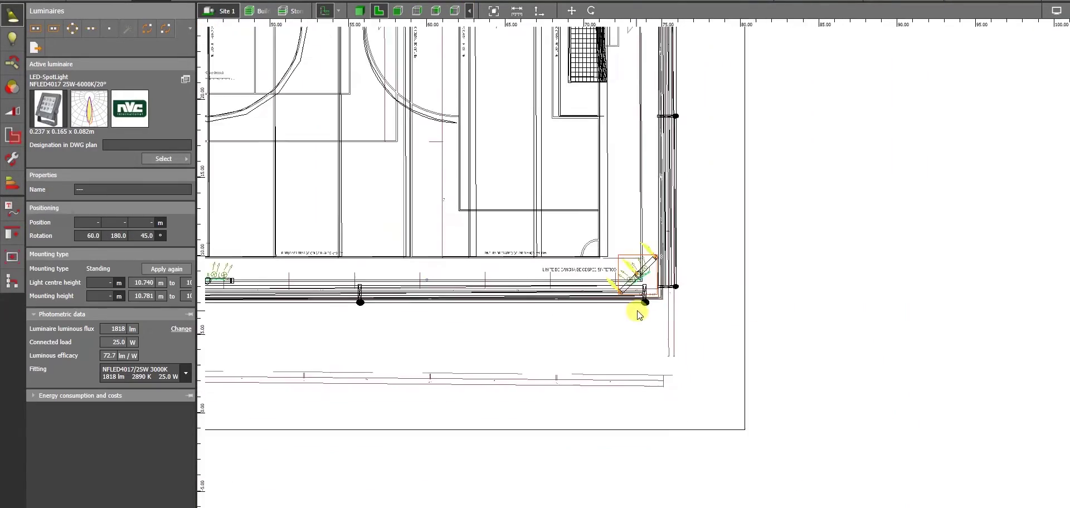
left_click(743, 442)
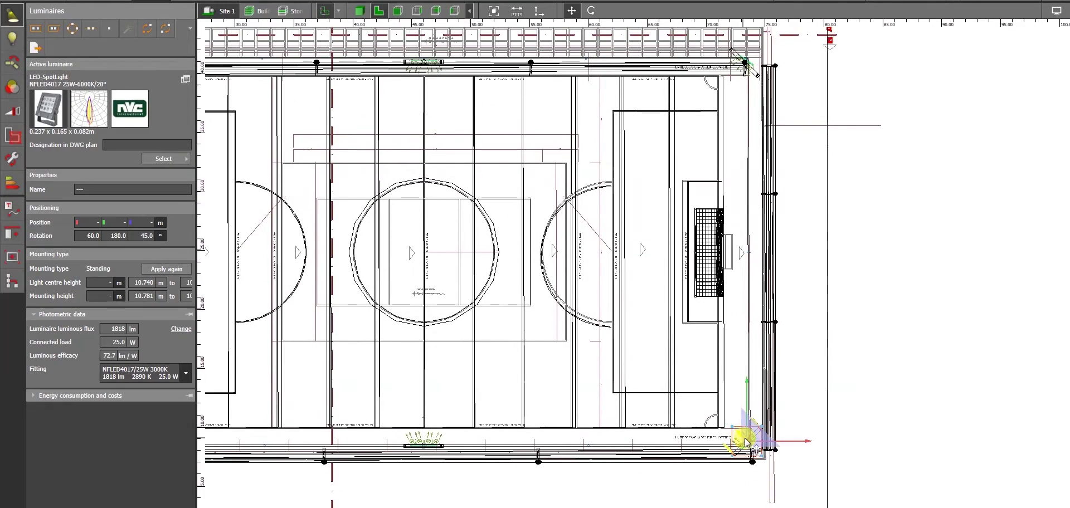
left_click(419, 68)
scroll(423, 78, "up", 5)
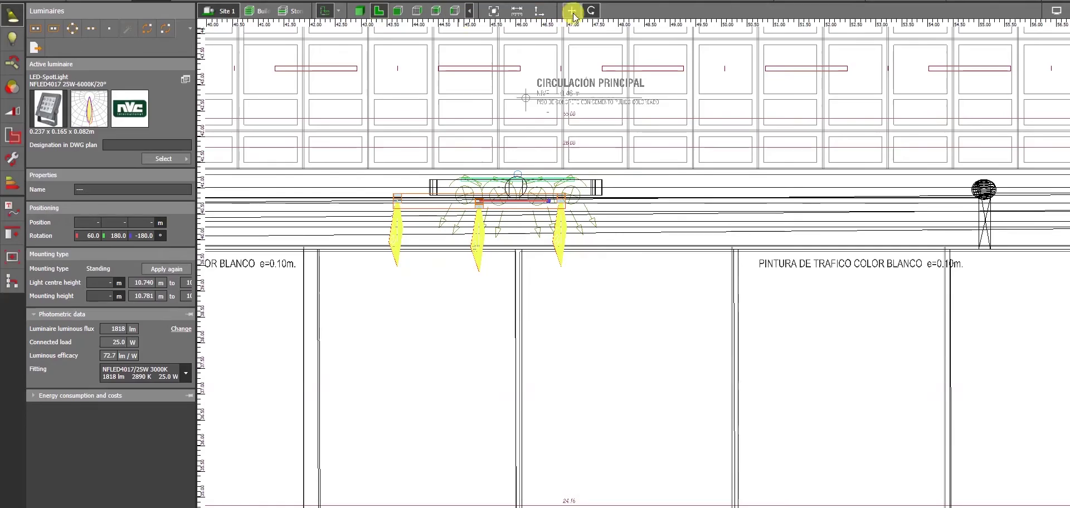
Seat the three -180.0° luminaires on the upper-middle pole's bracket in 3D.
left_click(359, 10)
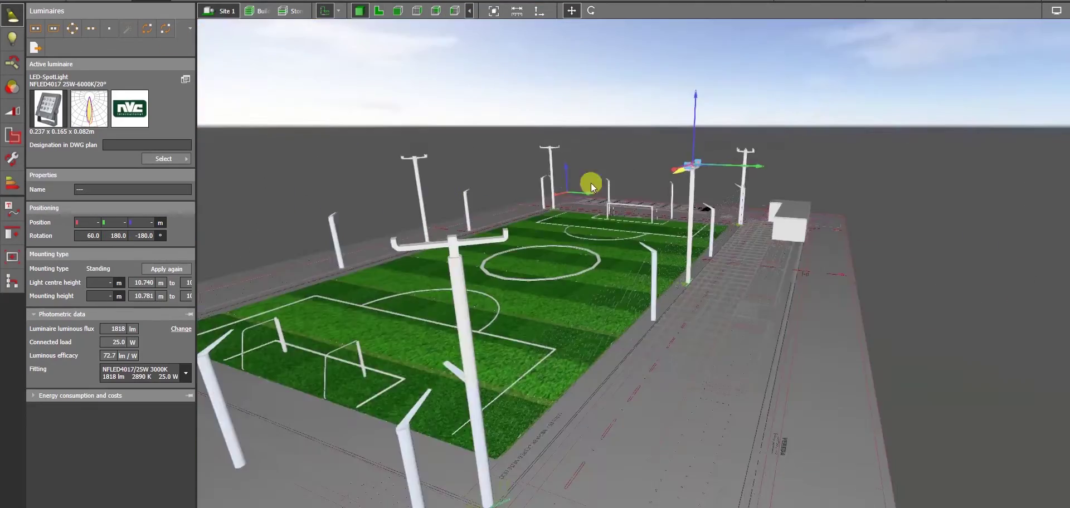
scroll(628, 218, "down", 1)
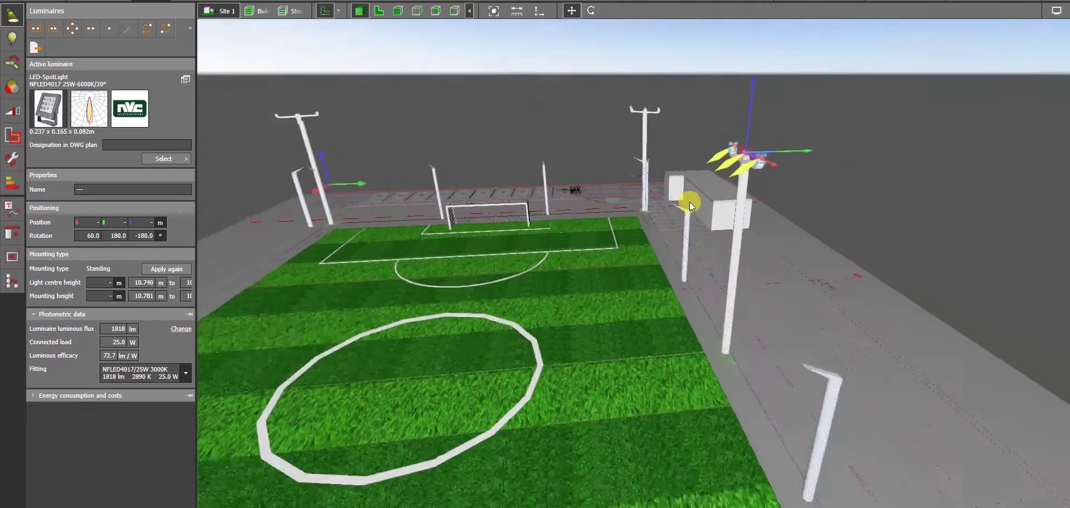
scroll(690, 201, "down", 3)
middle_click_drag(690, 202, 722, 200)
Paste a copy of the three luminaires on the opposite, lower-middle pole and rotate them to 0.0° toward the pitch.
key("ctrl+v")
left_click_drag(861, 155, 486, 164)
left_click(378, 11)
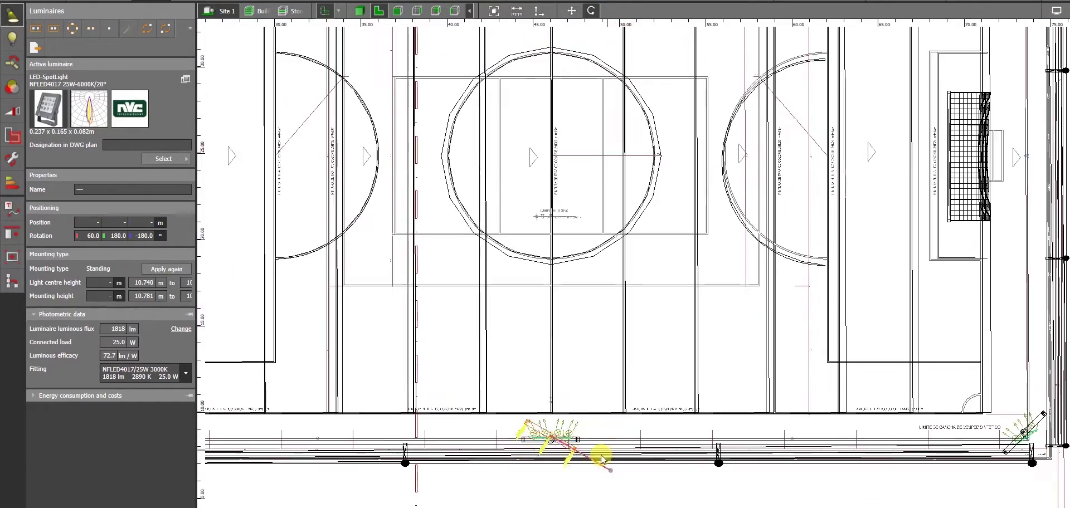
left_click(357, 11)
left_click_drag(358, 202, 657, 233)
right_click_drag(657, 233, 804, 306)
scroll(741, 270, "up", 3)
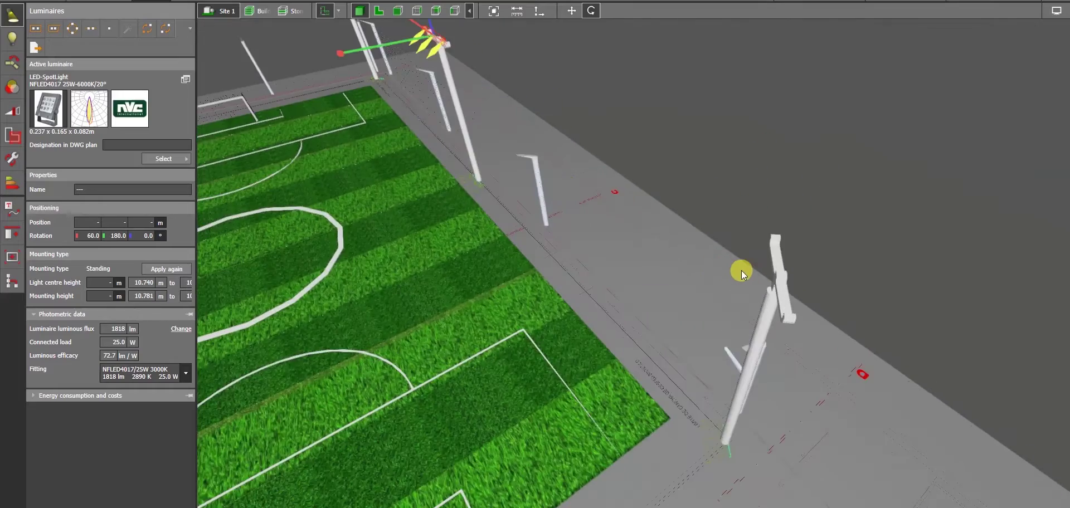
Copy the lower-middle pole's three luminaires to the lower-left corner pole and rotate them to -45.0°.
scroll(742, 270, "down", 4)
right_click_drag(741, 270, 728, 262)
left_click(617, 170)
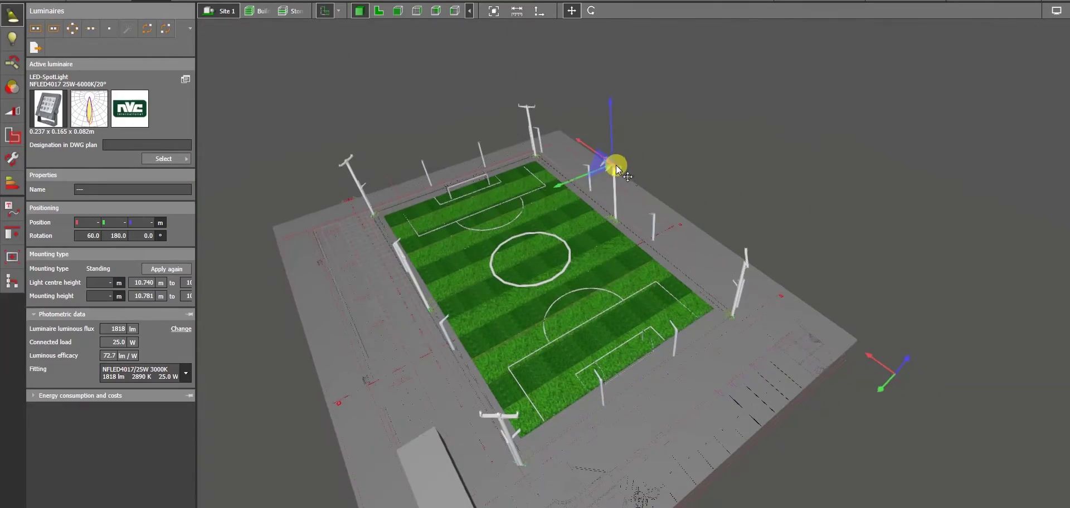
scroll(722, 282, "up", 5)
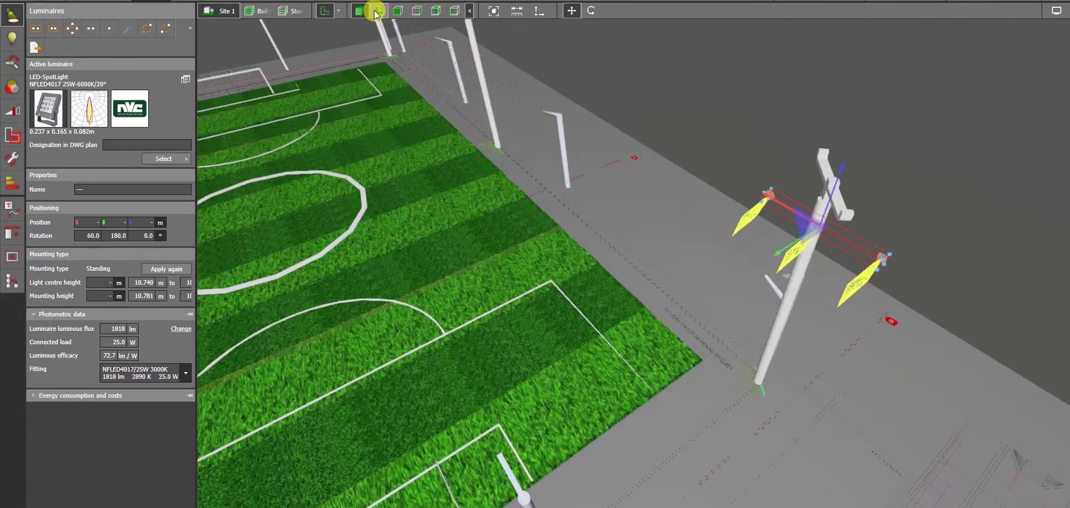
left_click(378, 11)
scroll(485, 362, "up", 6)
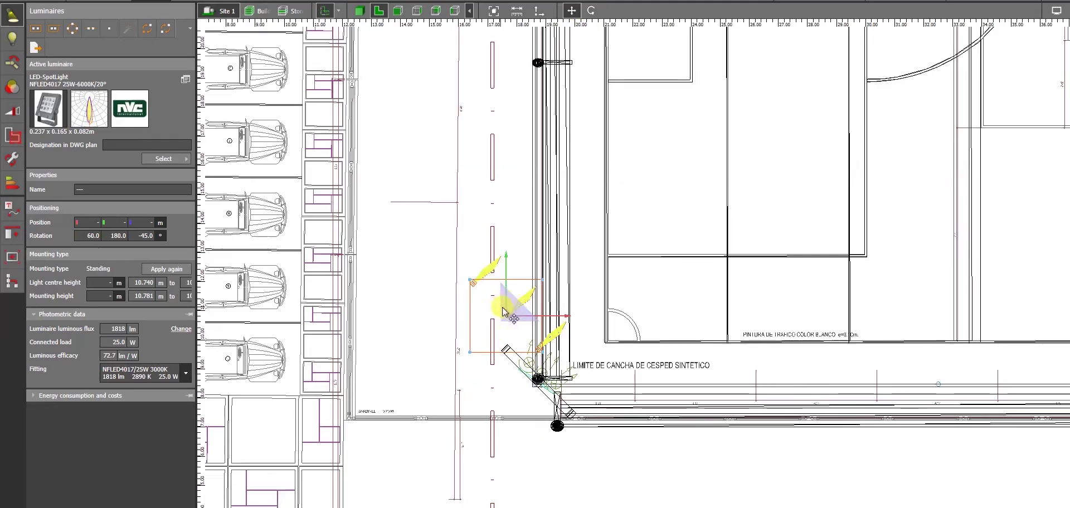
Seat the three -45.0° luminaires on the lower-left corner pole's bracket in 3D.
left_click(361, 10)
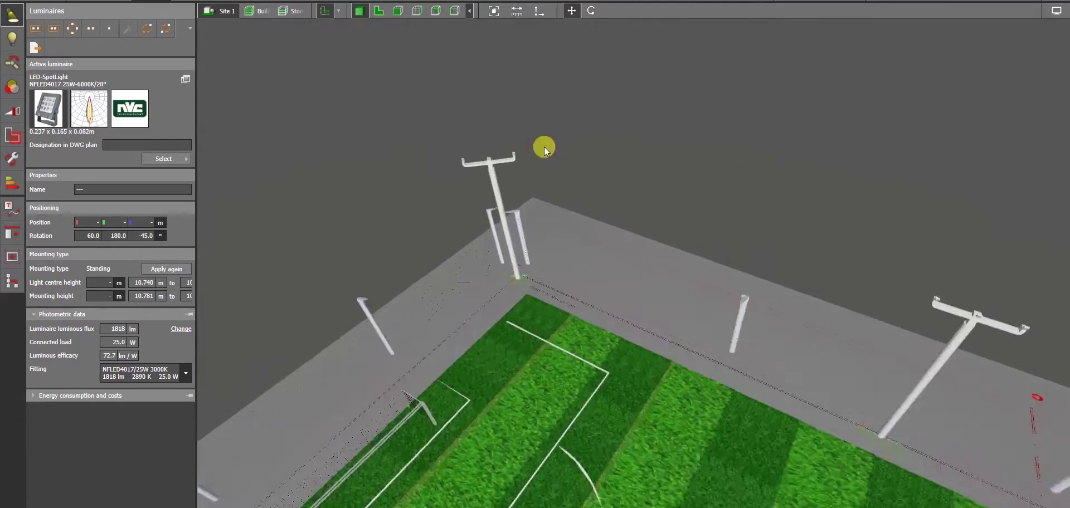
scroll(519, 159, "up", 2)
scroll(520, 162, "down", 5)
right_click_drag(768, 309, 824, 255)
middle_click_drag(563, 261, 638, 280)
scroll(637, 280, "up", 3)
middle_click_drag(524, 195, 666, 241)
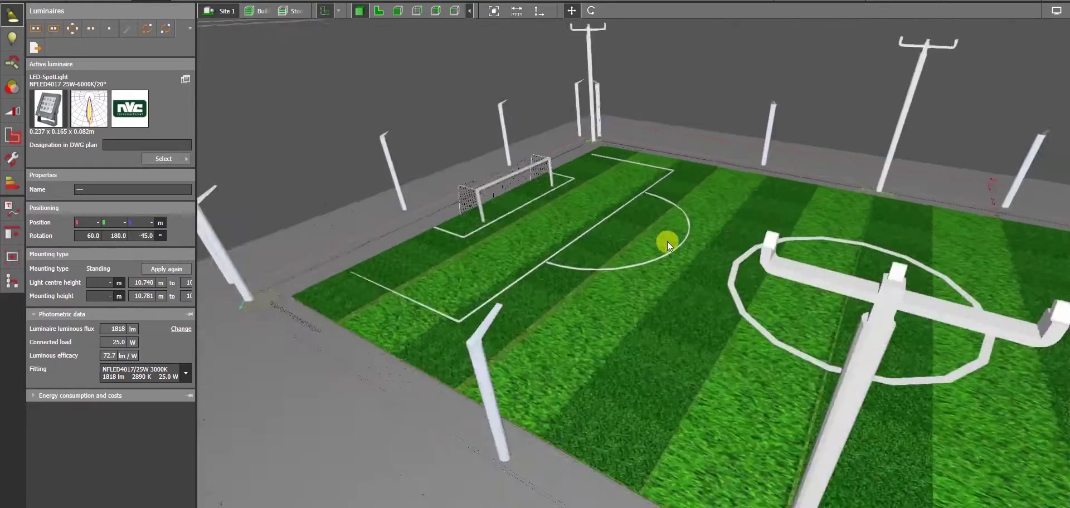
middle_click_drag(390, 125, 517, 171)
scroll(470, 202, "up", 3)
scroll(469, 202, "down", 5)
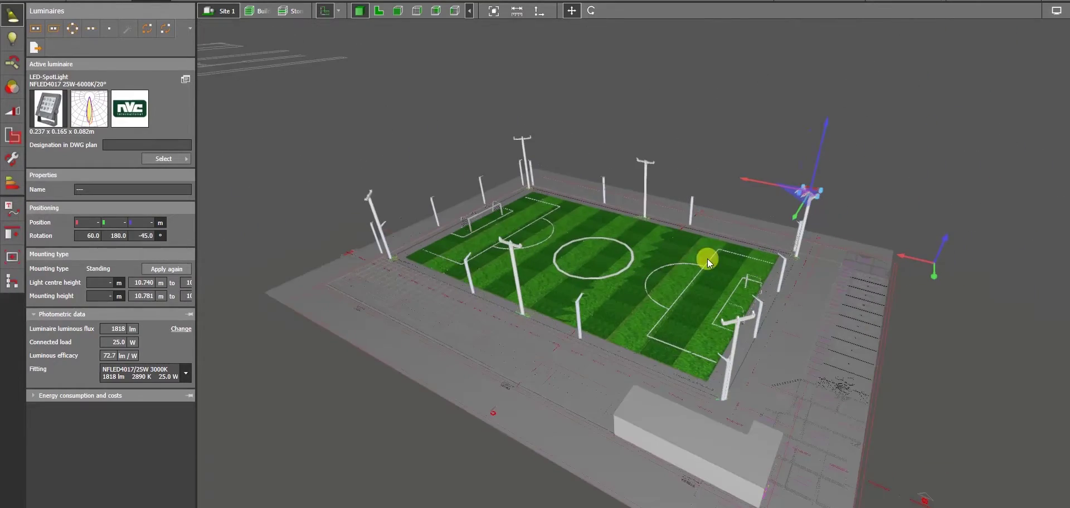
Copy the three luminaires to the upper-right corner pole in plan and rotate them to aim at the pitch.
left_click(381, 11)
scroll(650, 262, "down", 3)
scroll(716, 245, "up", 4)
scroll(437, 401, "down", 2)
scroll(564, 208, "up", 6)
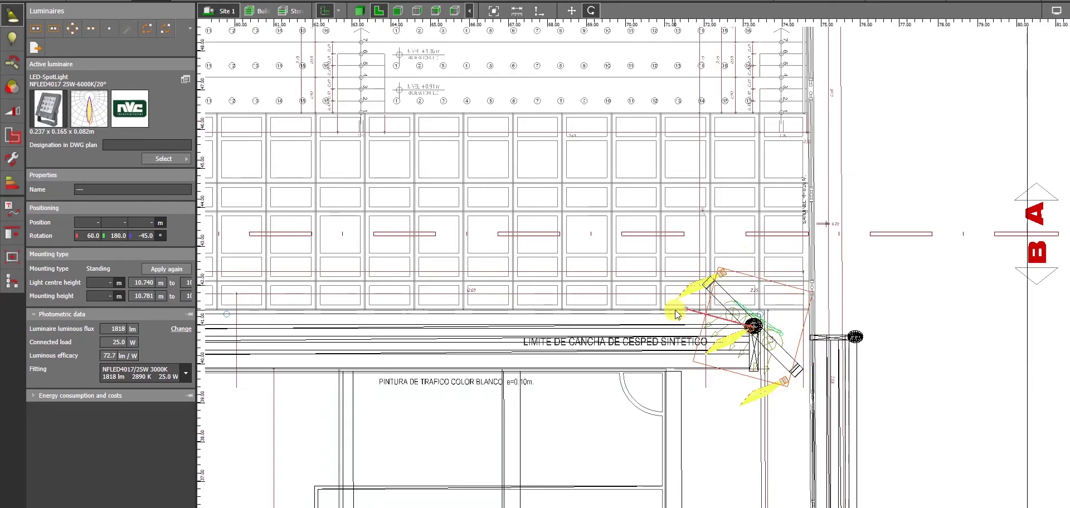
Fit the rotated luminaires onto the upper-right corner pole's bracket, checking their placement in 3D and plan.
left_click(360, 10)
scroll(473, 196, "down", 2)
left_click(530, 82)
right_click_drag(516, 184, 954, 262)
left_click(380, 11)
scroll(557, 234, "down", 6)
left_click_drag(312, 156, 803, 474)
scroll(724, 467, "up", 3)
middle_click_drag(203, 471, 351, 452)
middle_click_drag(579, 234, 581, 294)
scroll(830, 53, "up", 3)
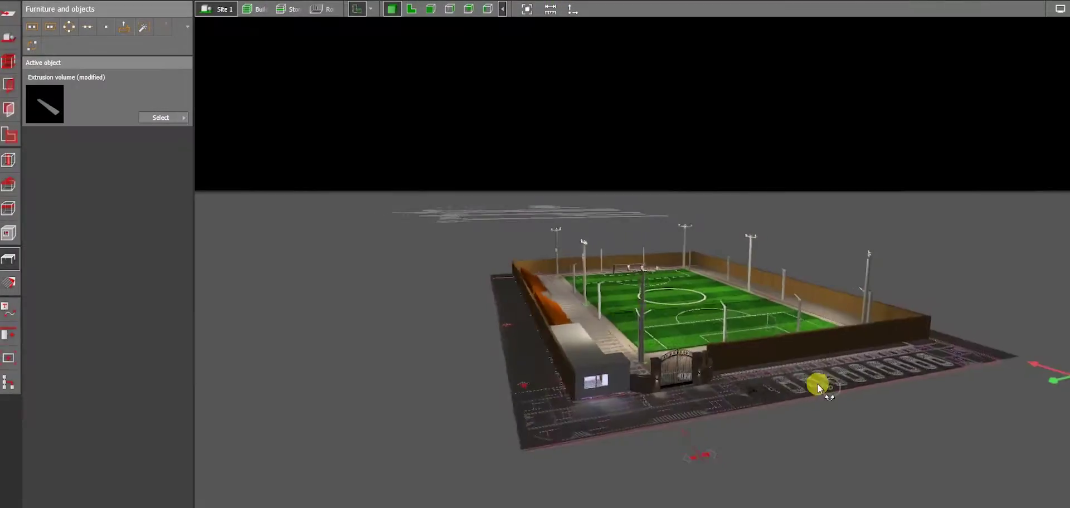
Raytrace the finished stadium at 2048 x 1536 pixels from an elevated gate-side view and from a pitch-level view.
right_click_drag(817, 383, 592, 288)
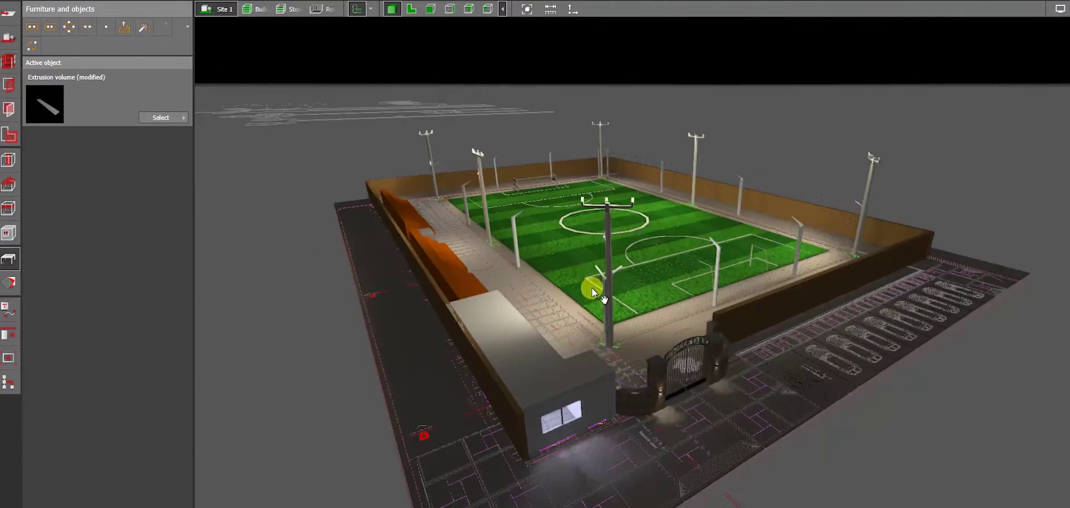
left_click(253, 16)
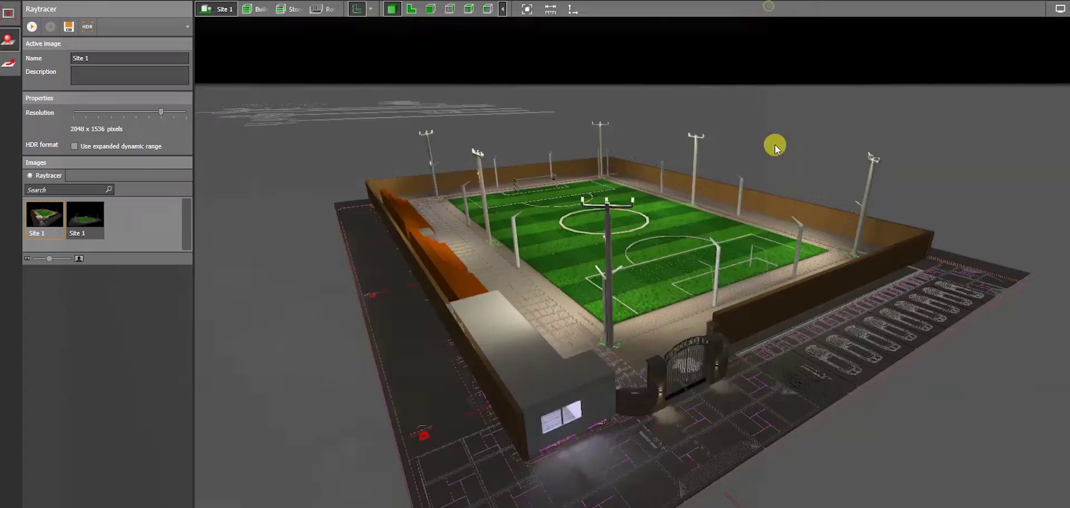
scroll(725, 197, "up", 10)
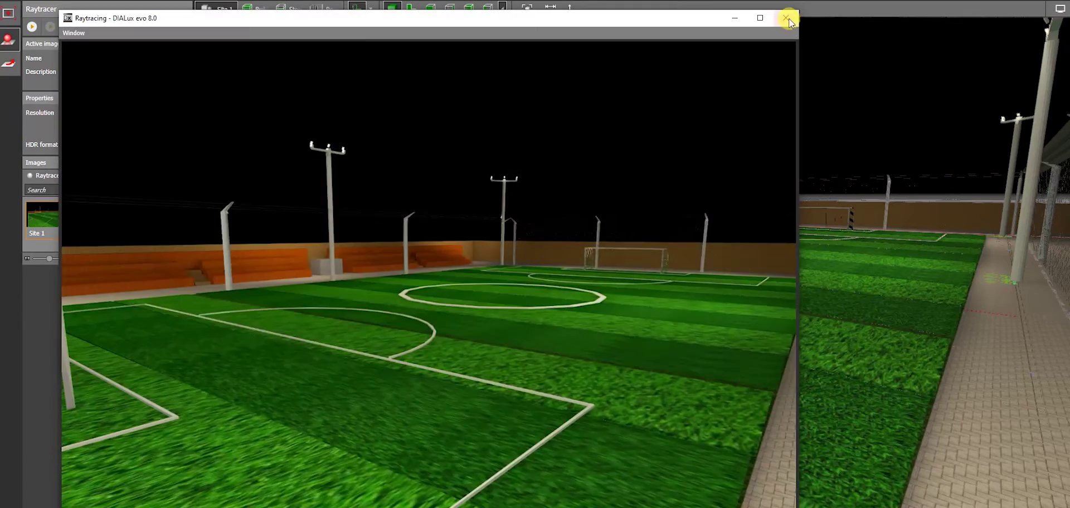
left_click(776, 17)
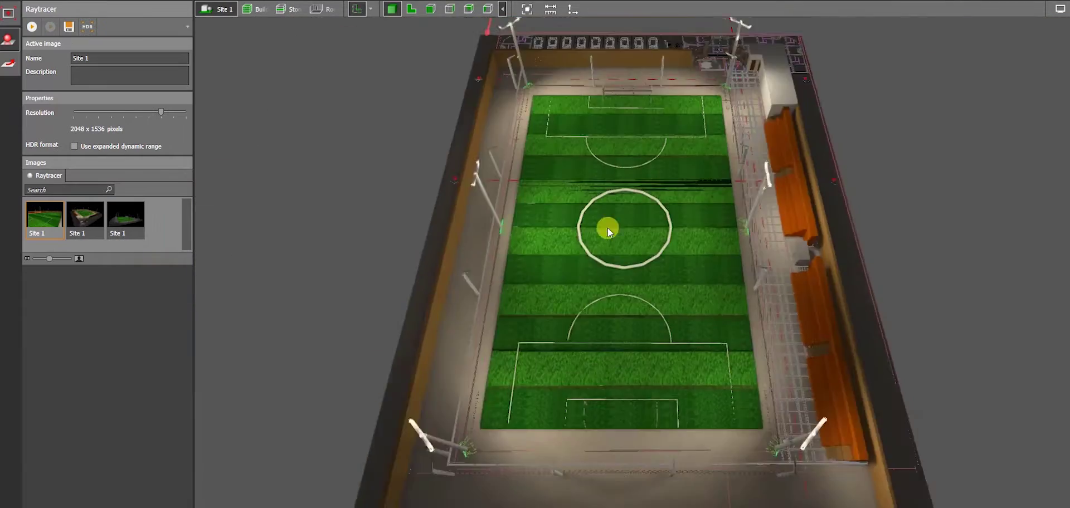
Raytrace a top-down view of the whole pitch at 2048 x 1536 pixels.
scroll(600, 323, "up", 2)
left_click(32, 26)
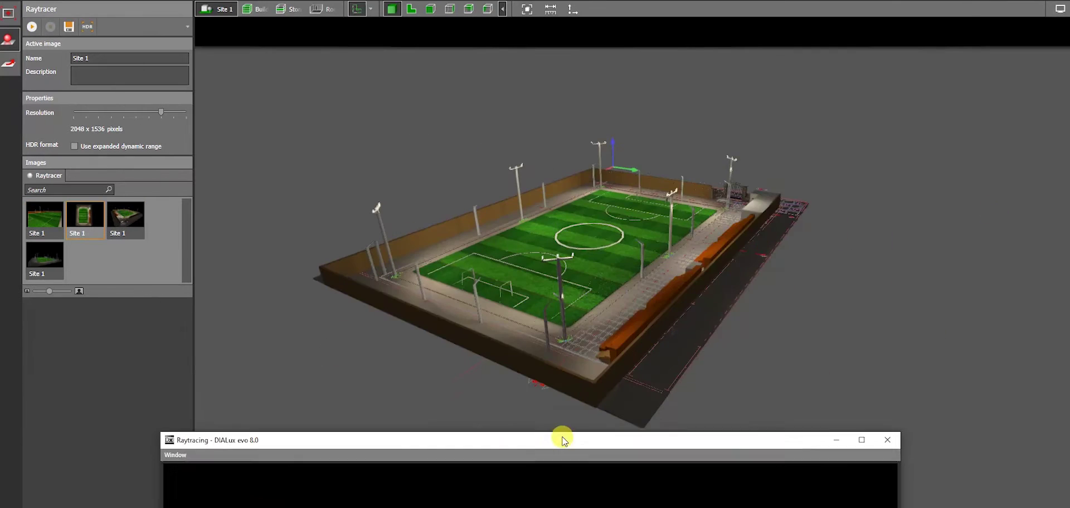
left_click_drag(563, 438, 605, 196)
Raytrace the stadium from an elevated corner view and start another render from a low side view.
left_click_drag(816, 198, 349, 262)
left_click(470, 264)
right_click_drag(780, 267, 809, 267)
left_click(32, 26)
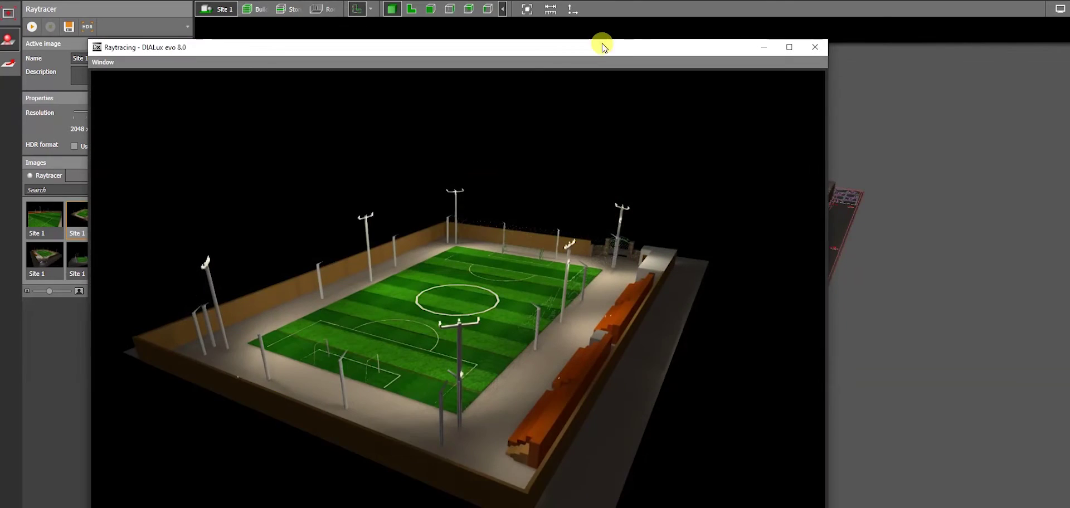
left_click_drag(604, 45, 770, 0)
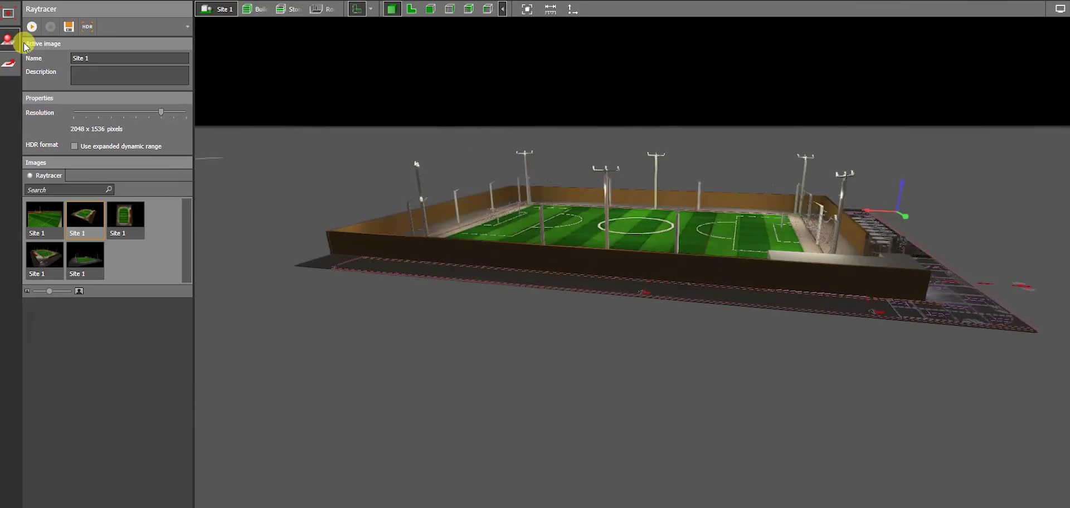
left_click(32, 26)
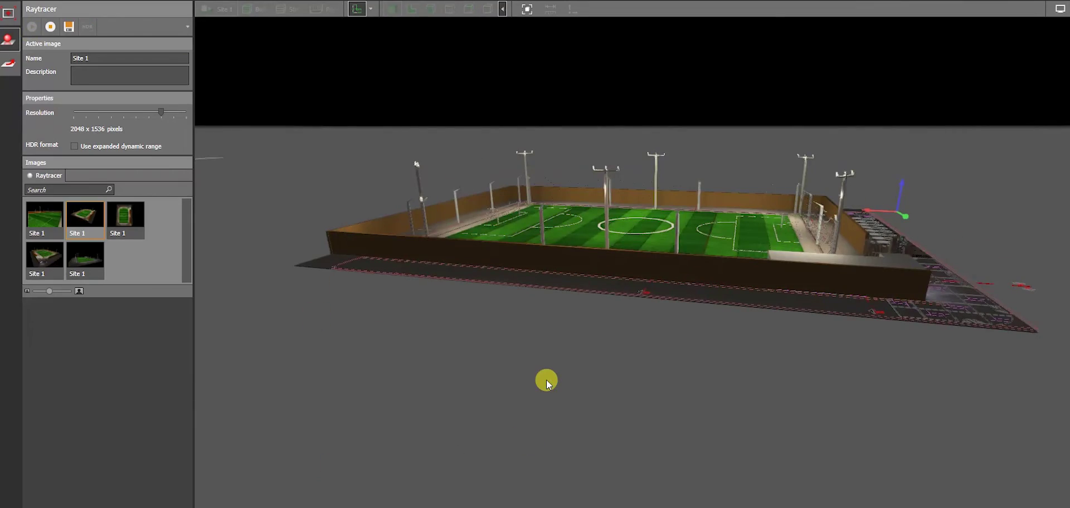